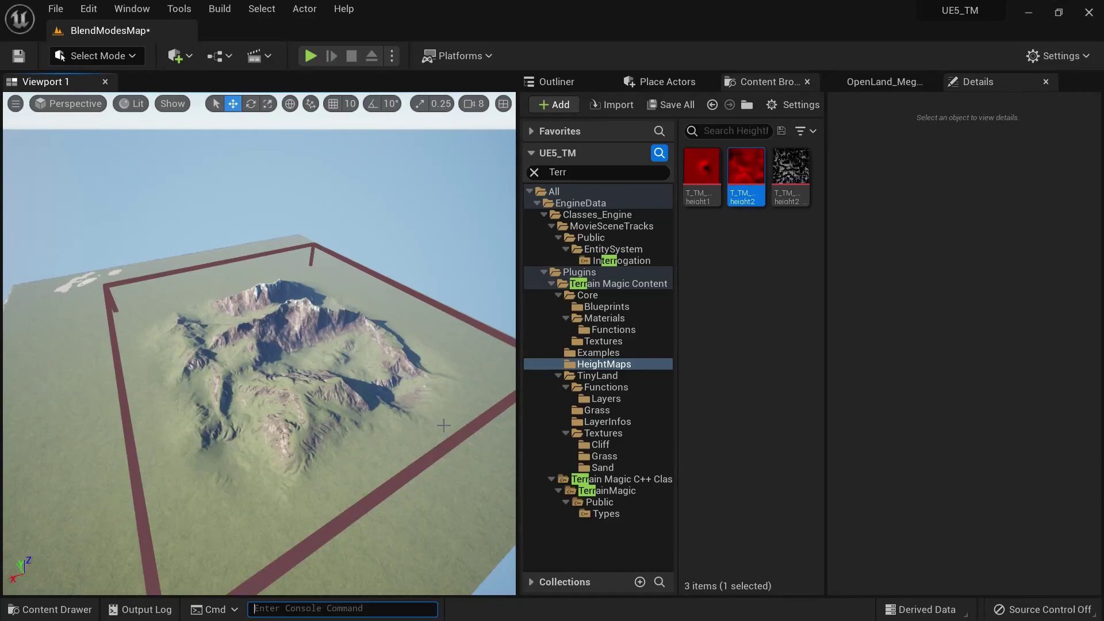
# Select HeightMapLandscapeClip4 around the mountain so its settings appear in Details
pyautogui.click(414, 471)
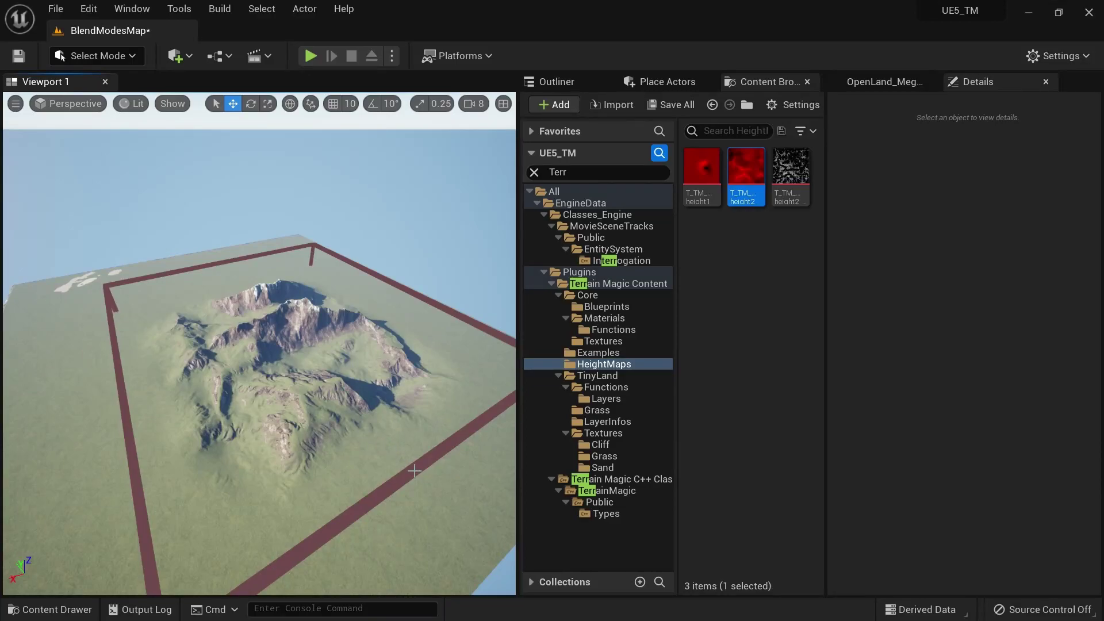
pyautogui.click(413, 462)
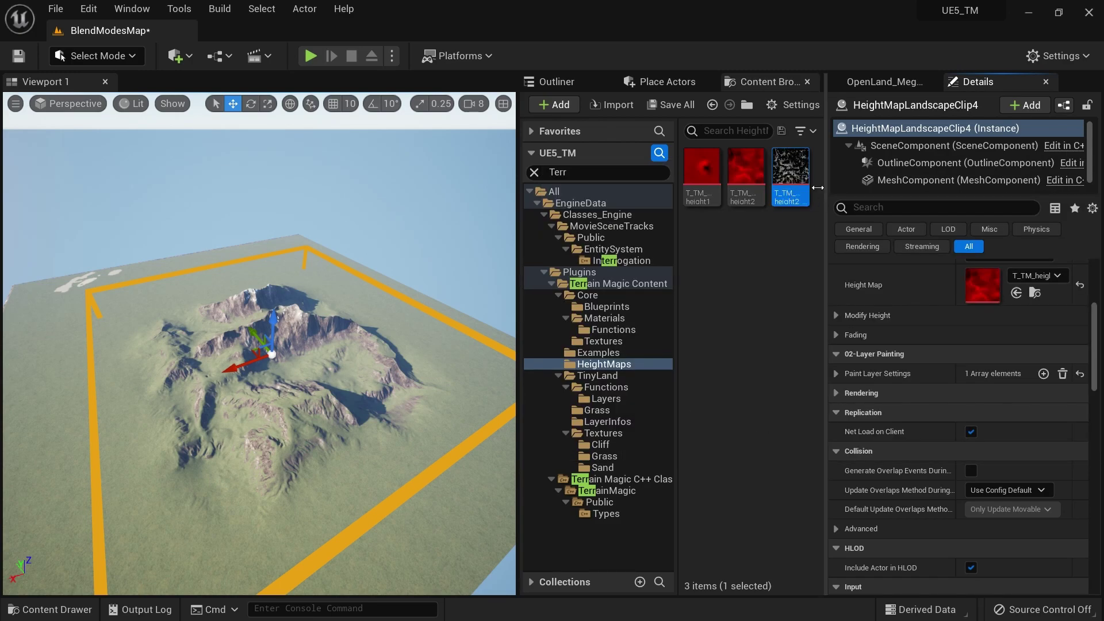
# Assign the height2 debris texture as the clip's Paint Layer Texture Map Mask
pyautogui.click(841, 375)
pyautogui.scroll(-5, 884, 405)
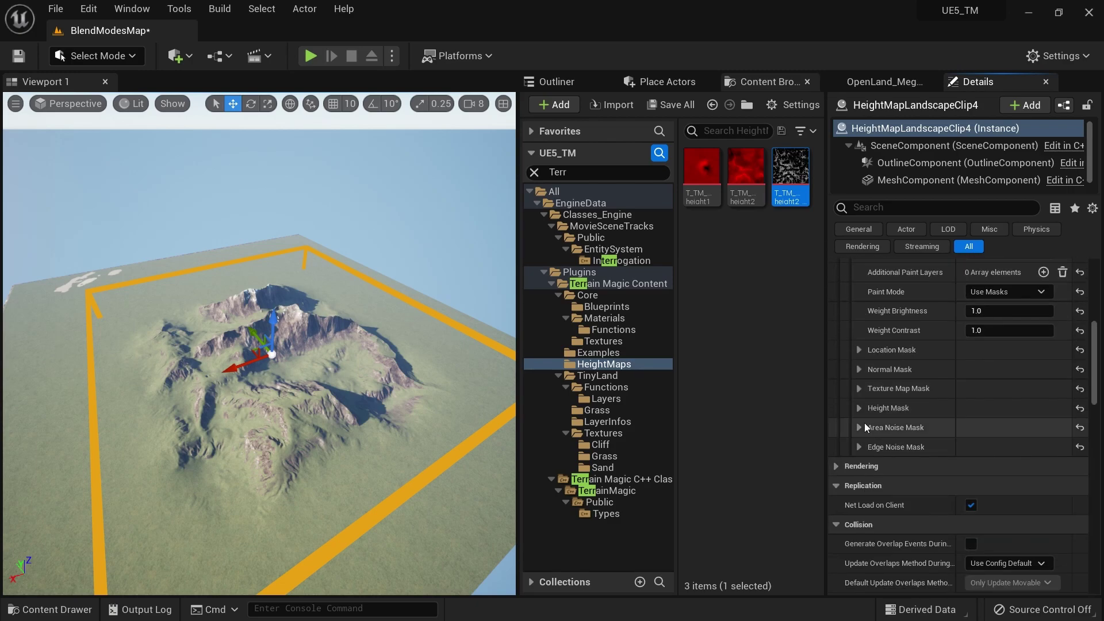
pyautogui.click(859, 389)
pyautogui.moveTo(791, 172); pyautogui.dragTo(989, 434)
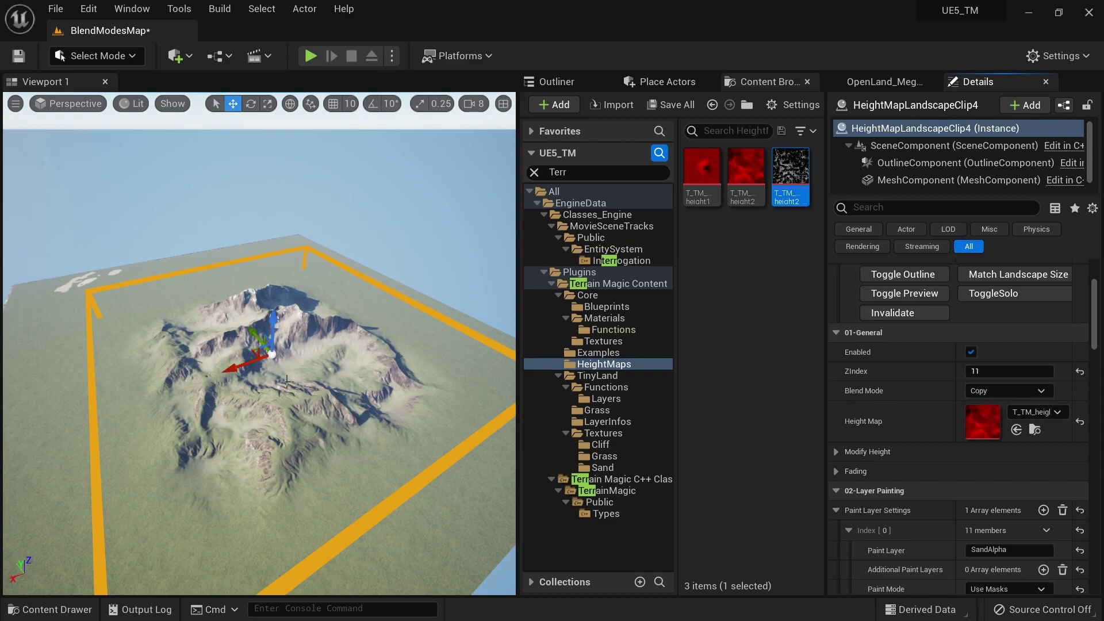
# Move the clip along X, invalidate the terrain, and Alt-drag an offset duplicate, HeightMapLandscapeClip5
pyautogui.scroll(-5, 988, 465)
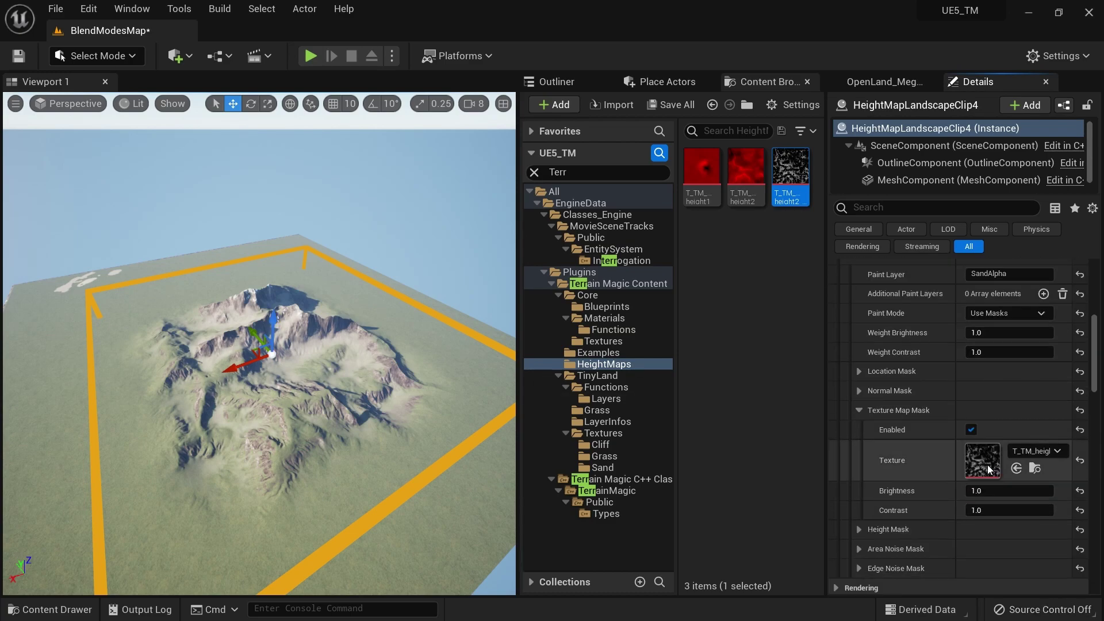
pyautogui.scroll(6, 1012, 477)
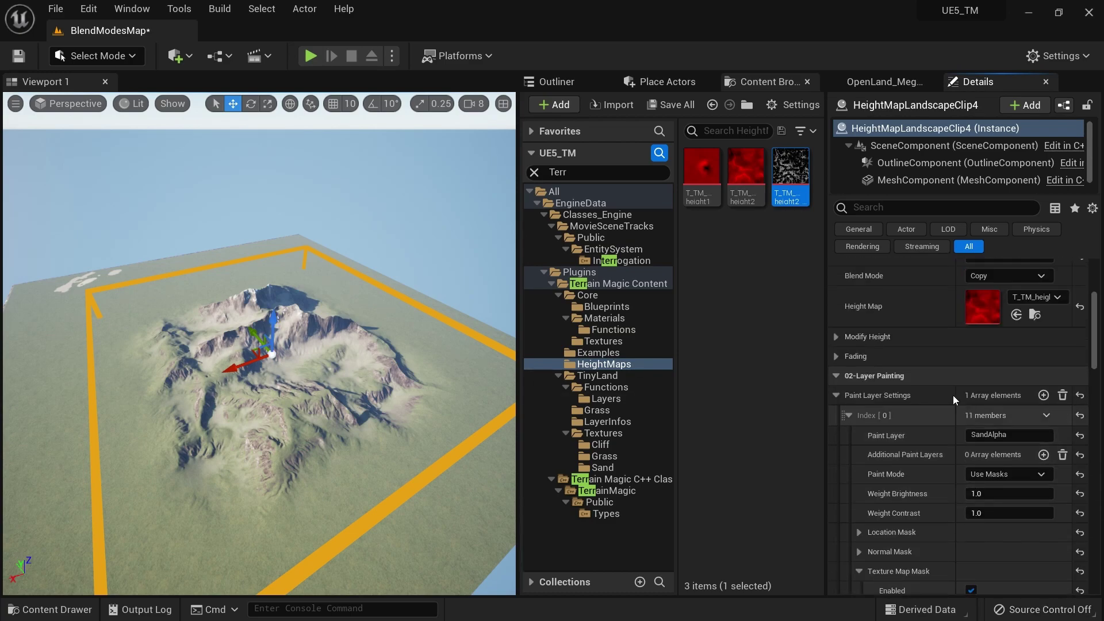
pyautogui.moveTo(301, 348); pyautogui.dragTo(304, 371, button='right')
pyautogui.press('w')
pyautogui.press('s')
pyautogui.moveTo(483, 302); pyautogui.dragTo(482, 301, button='right')
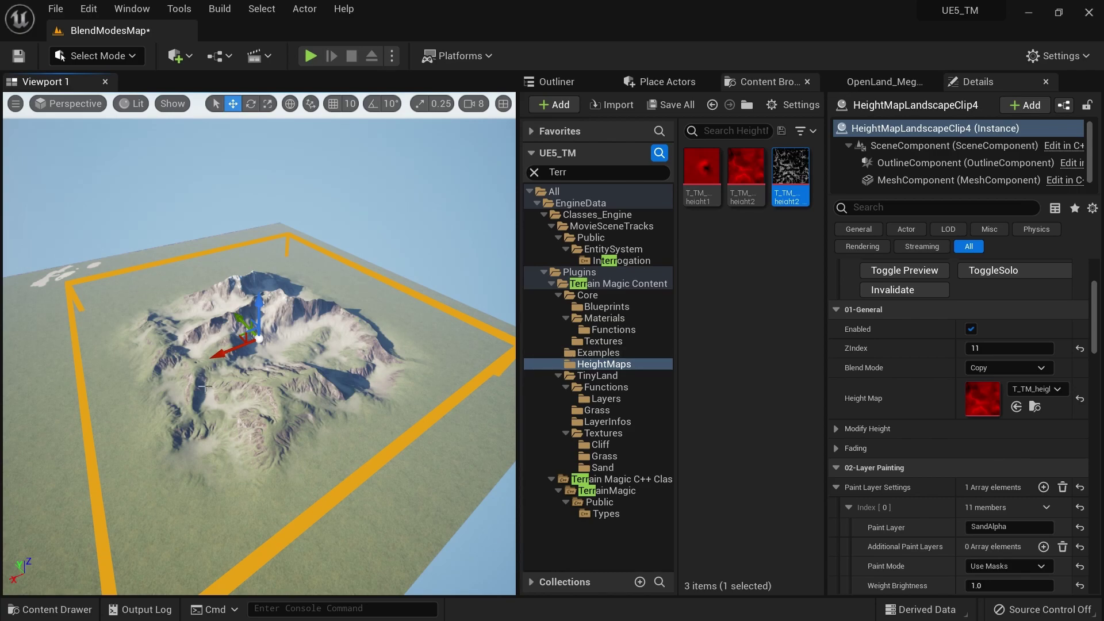
pyautogui.moveTo(238, 351); pyautogui.dragTo(187, 370)
pyautogui.click(924, 291)
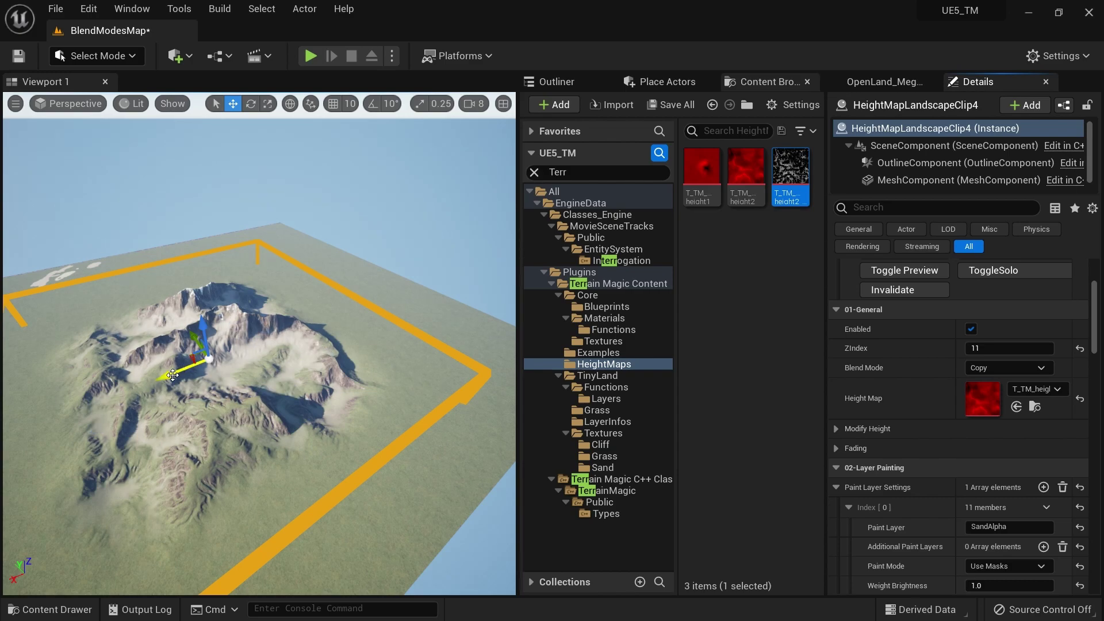
pyautogui.keyDown('alt'); pyautogui.moveTo(172, 374); pyautogui.dragTo(262, 345); pyautogui.keyUp('alt')
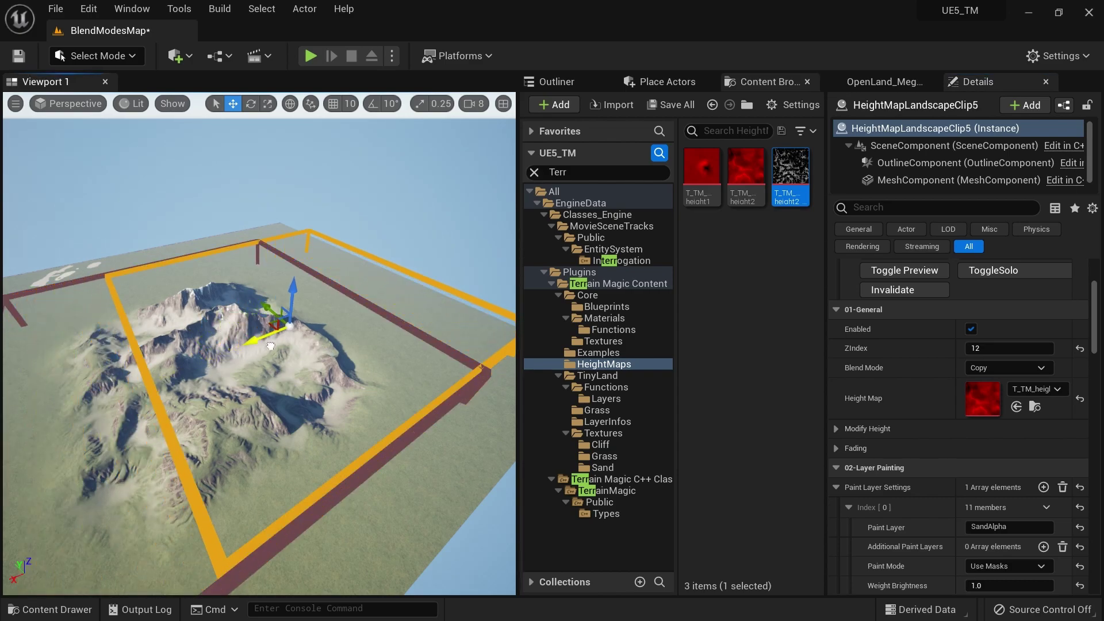
# Recompute the terrain with the moved clip copy and fly the camera toward the mountains
pyautogui.click(898, 292)
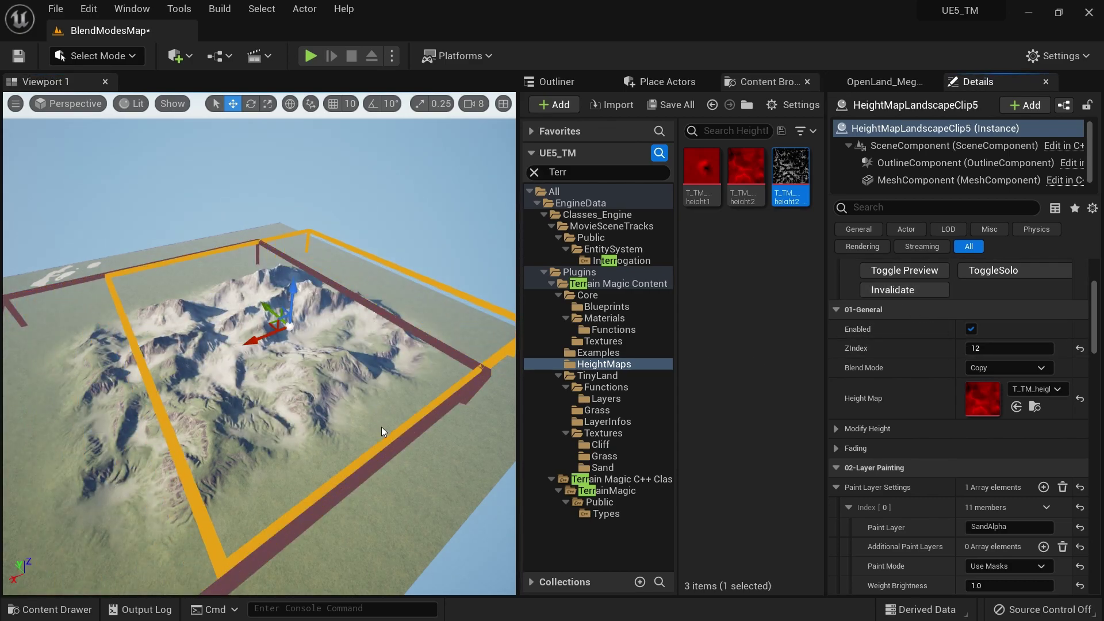
pyautogui.scroll(-5, 861, 536)
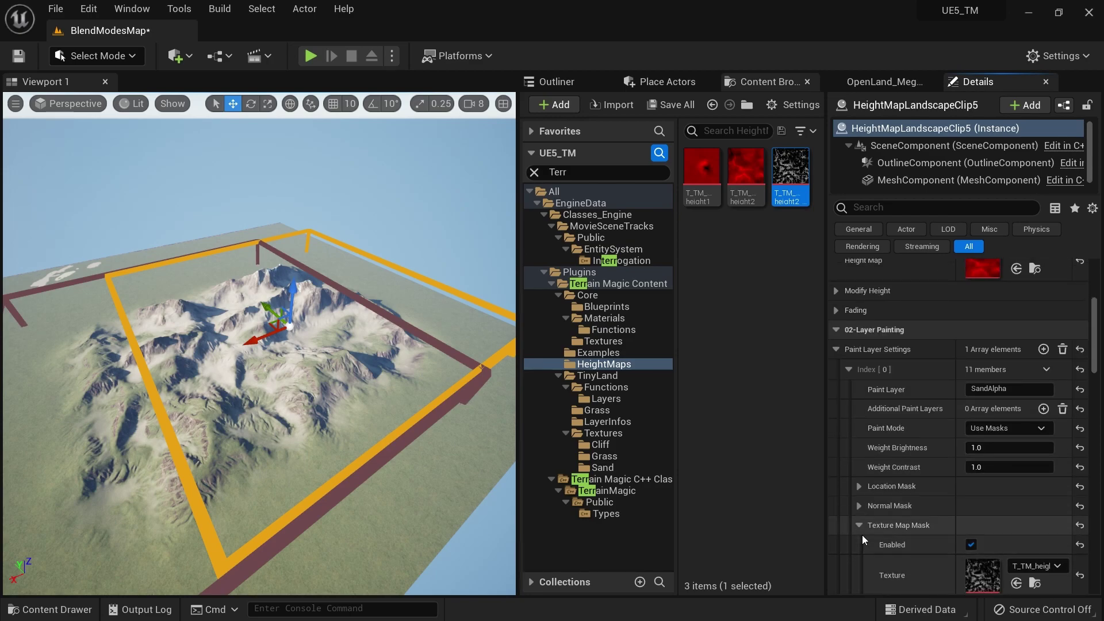
pyautogui.scroll(-2, 866, 546)
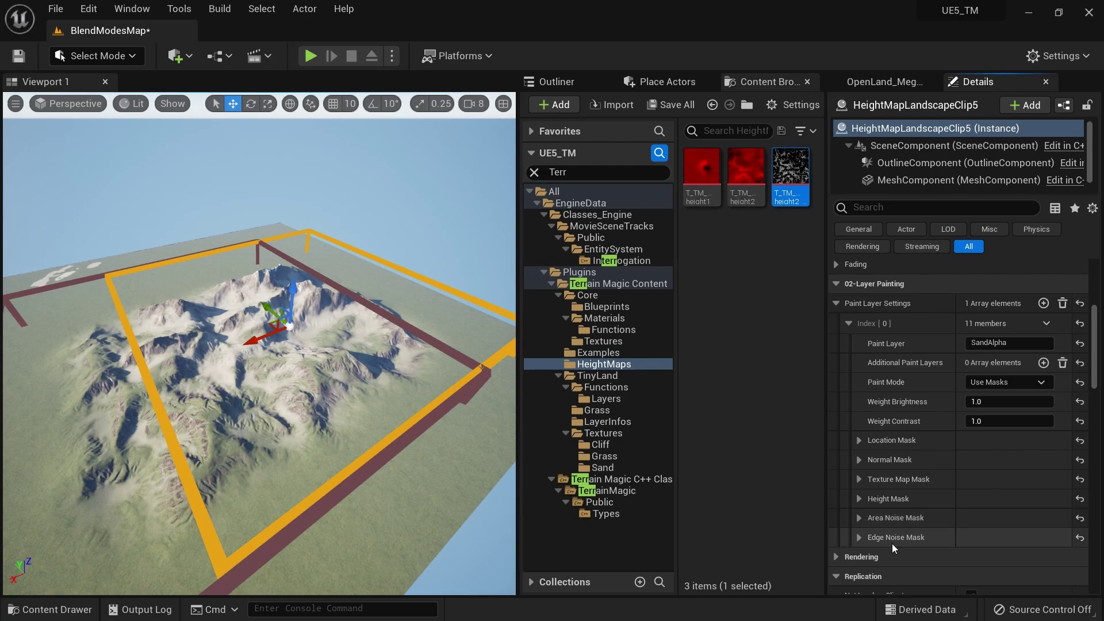
pyautogui.press('w')
pyautogui.moveTo(288, 357); pyautogui.dragTo(250, 306, button='right')
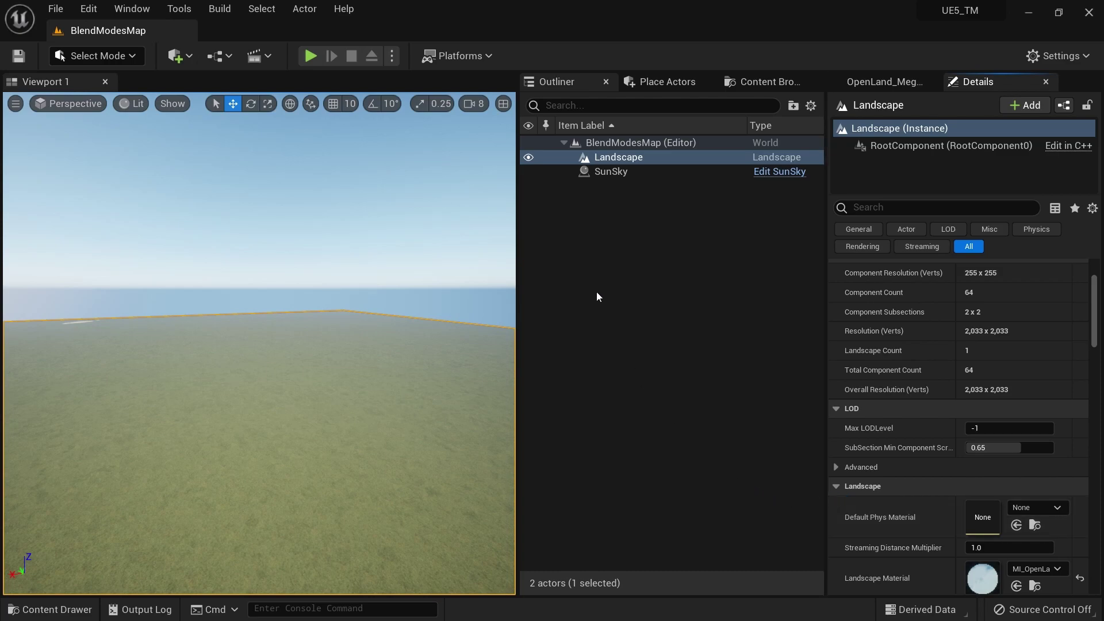
pyautogui.click(88, 10)
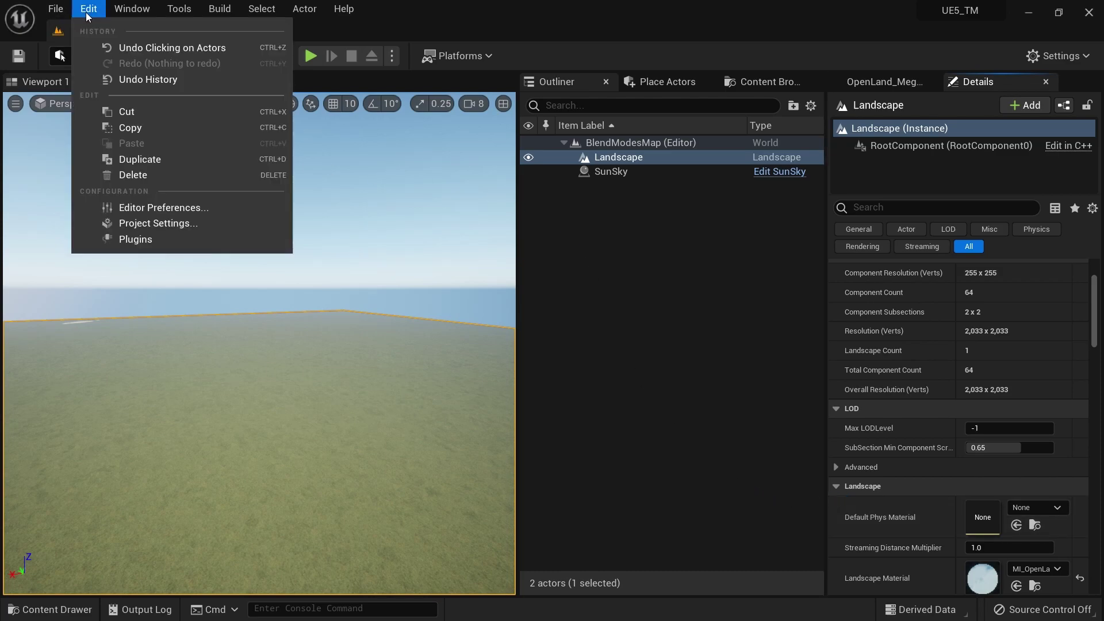
pyautogui.click(137, 242)
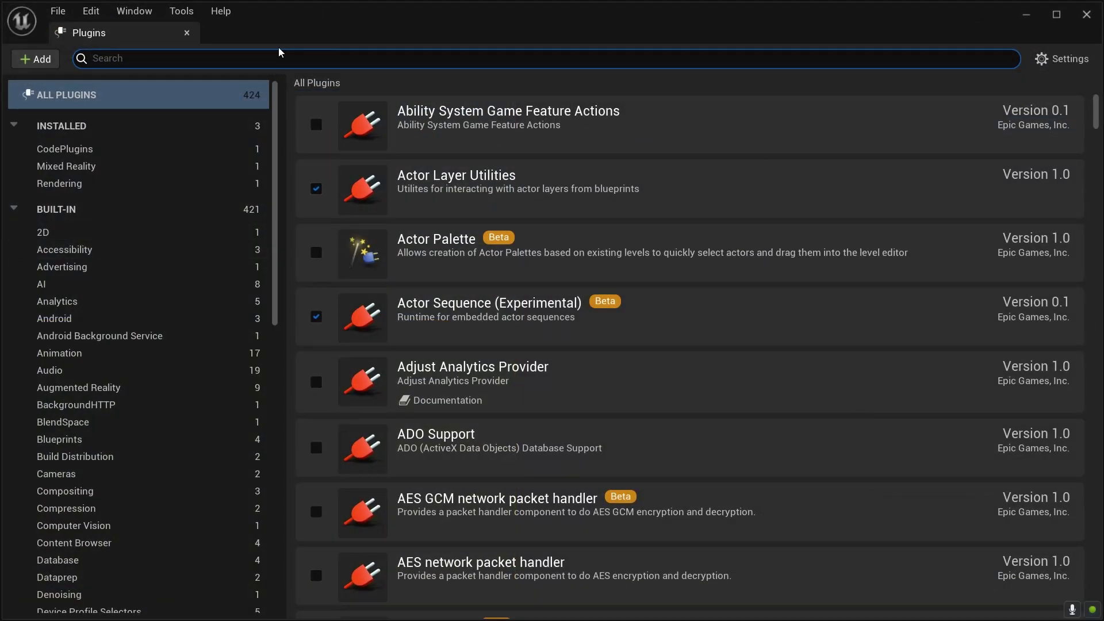
pyautogui.write('t')
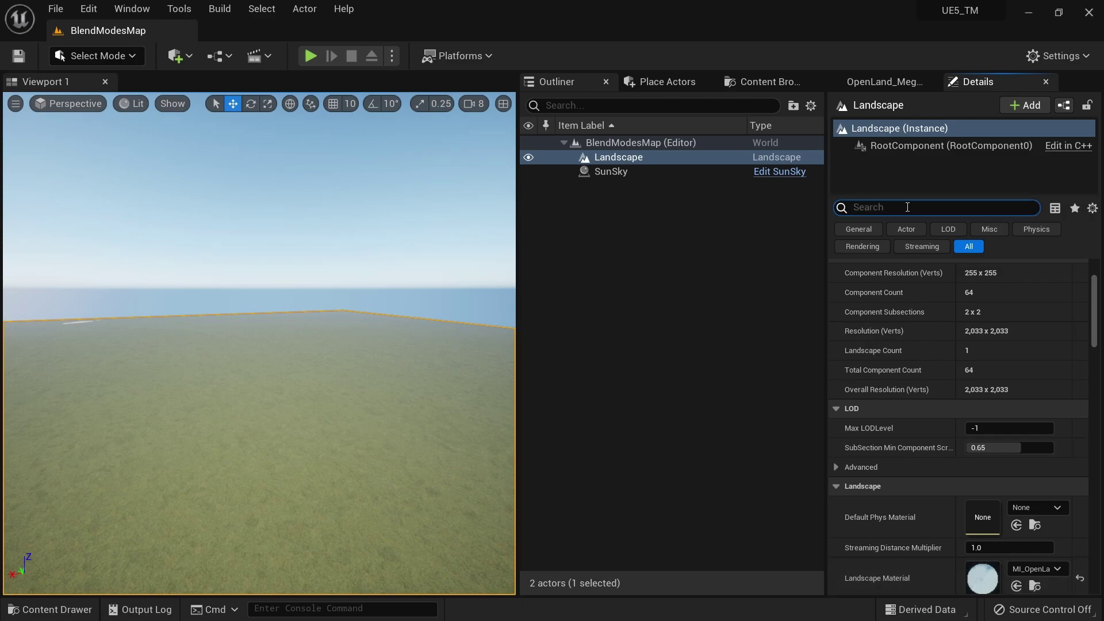
# Filter the Landscape's Details by 'edit' to confirm Enable Edit Layers is on, then clear the filter
pyautogui.scroll(3, 929, 217)
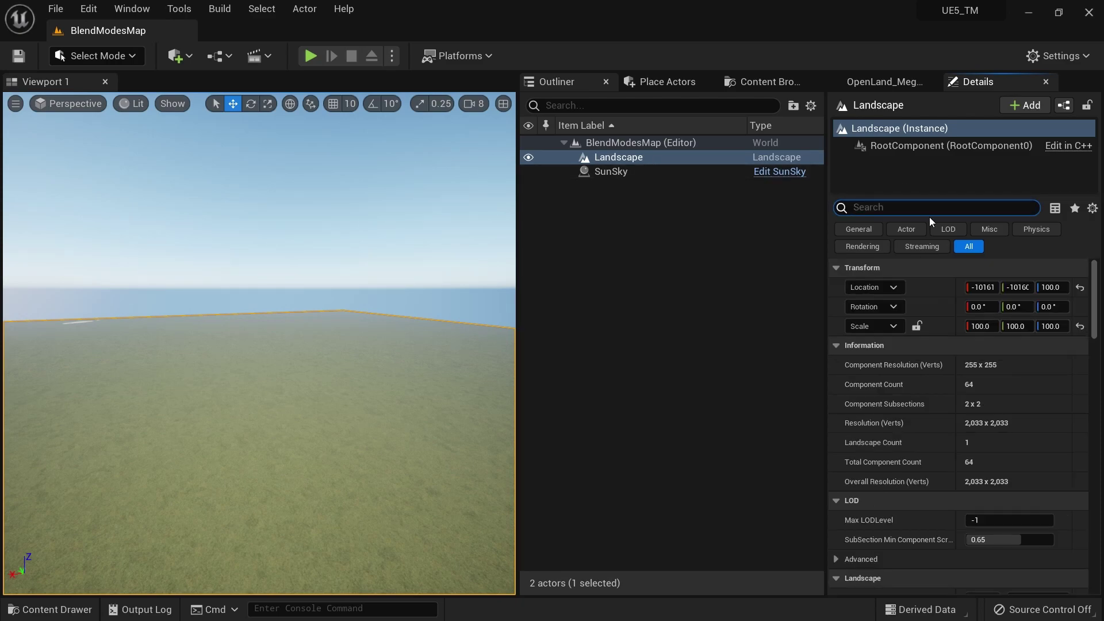
pyautogui.write('edit')
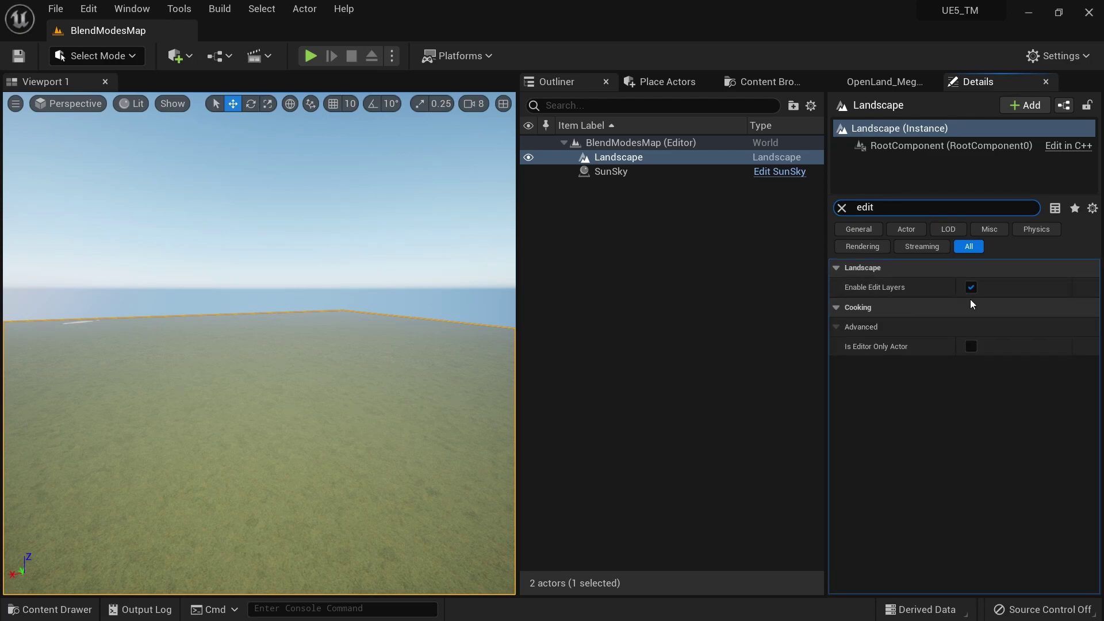
pyautogui.click(842, 208)
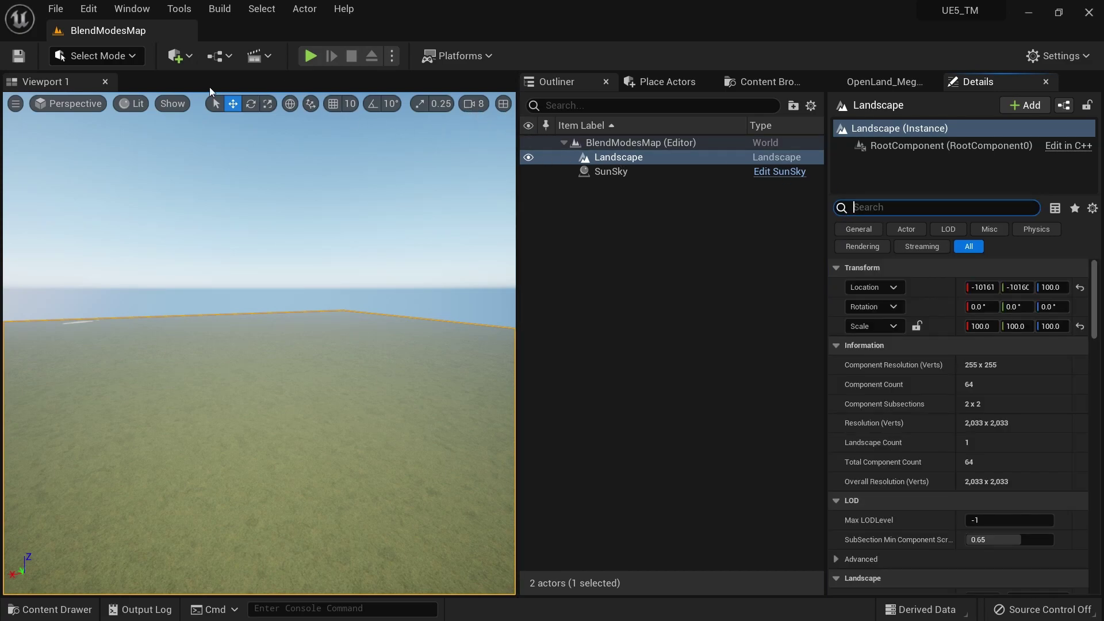
pyautogui.click(121, 57)
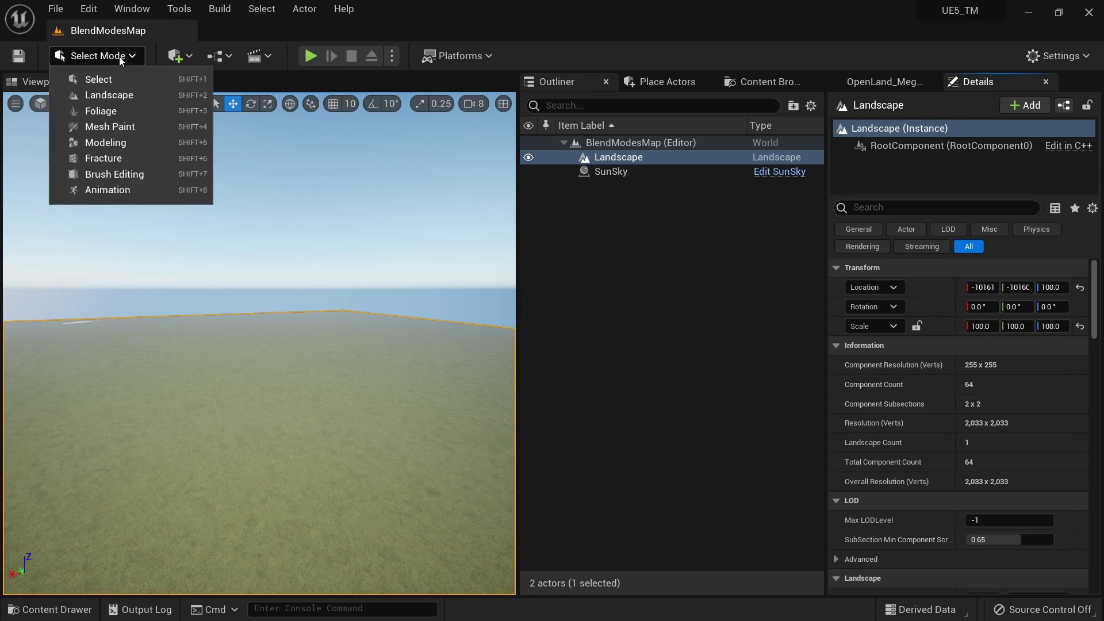
# Enter Landscape mode and choose the Sculpt tab's Blueprint tool
pyautogui.click(133, 97)
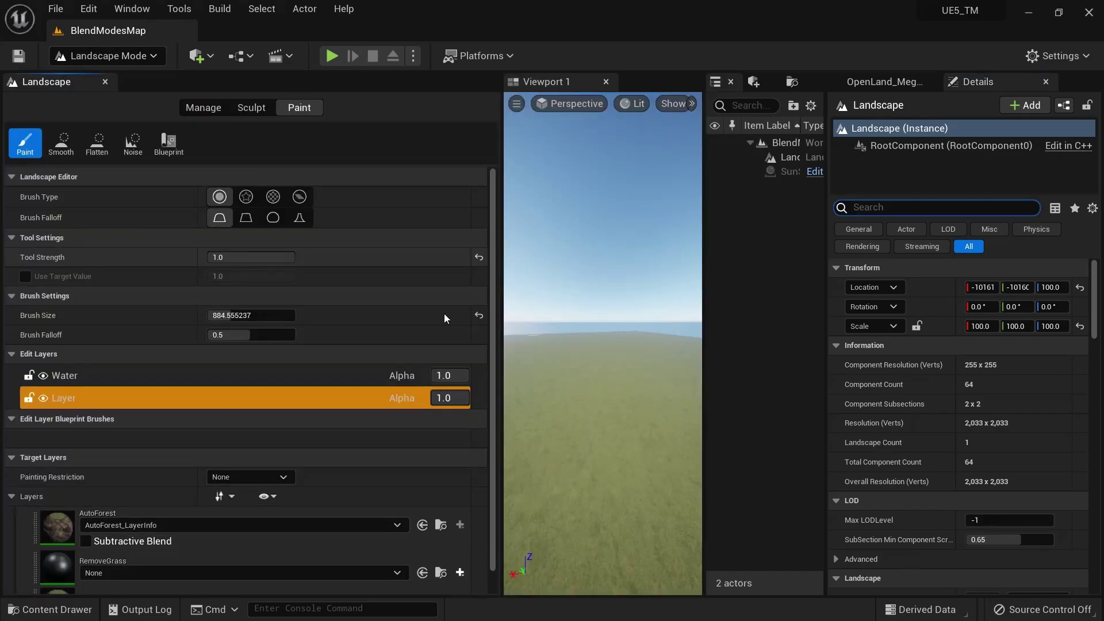
pyautogui.click(221, 109)
pyautogui.click(246, 109)
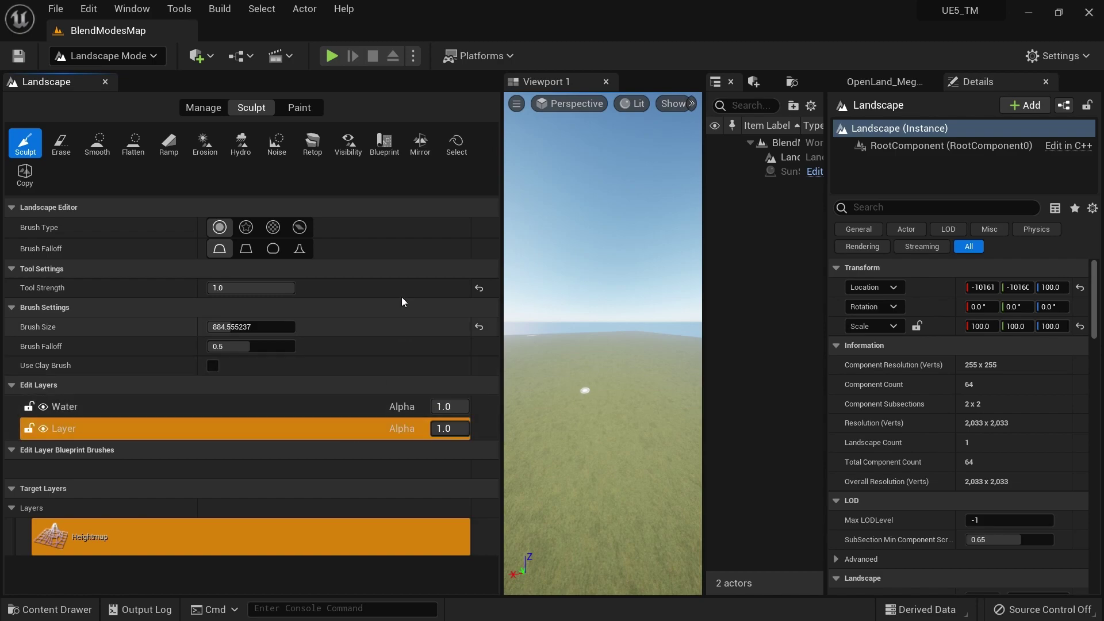
pyautogui.click(384, 144)
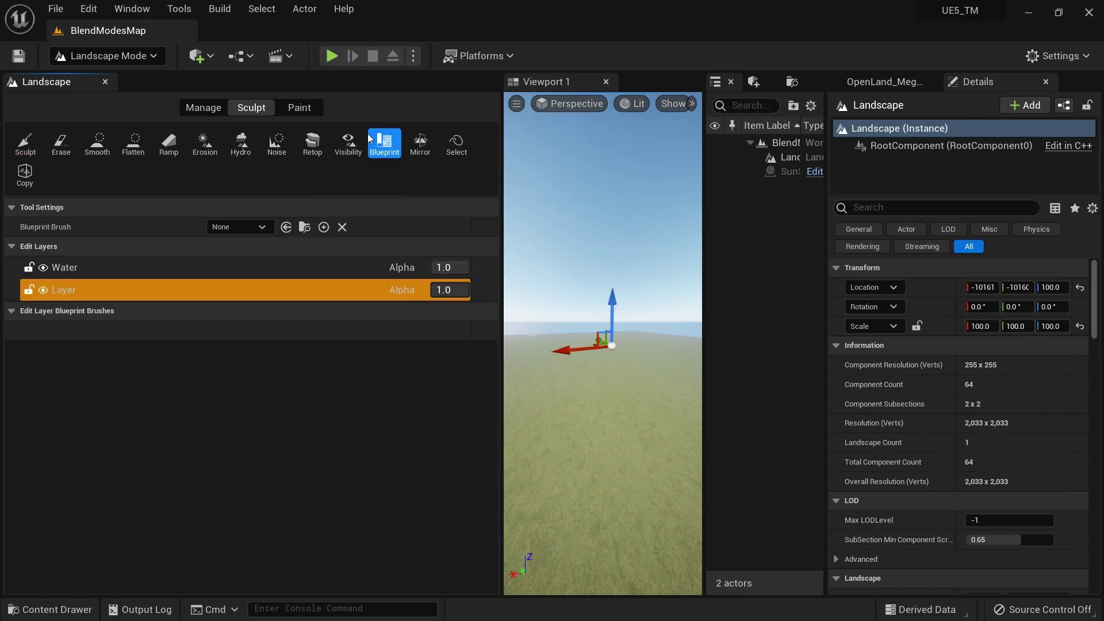
# Place a TerrainMagicClipBrush on the landscape, then move to the Paint tools
pyautogui.click(257, 229)
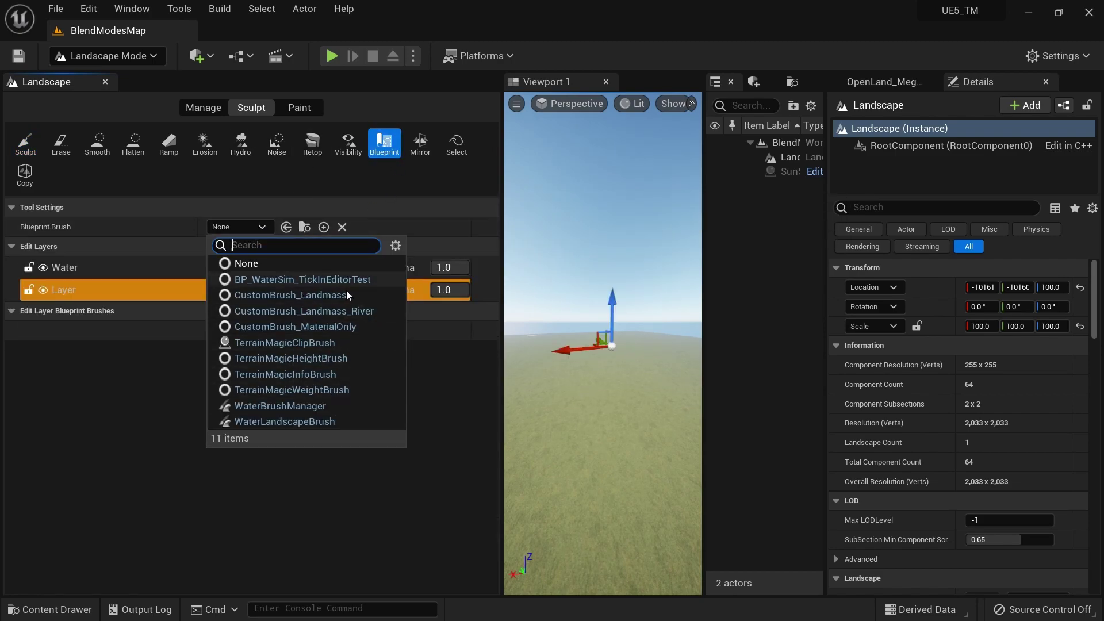
pyautogui.click(293, 343)
pyautogui.click(591, 404)
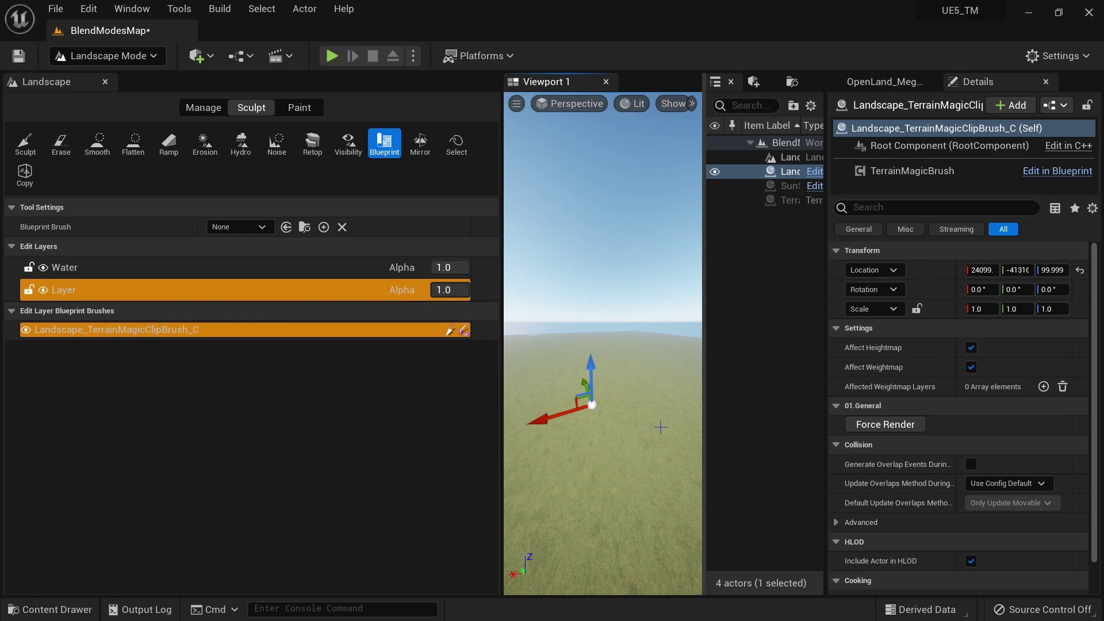
pyautogui.click(218, 207)
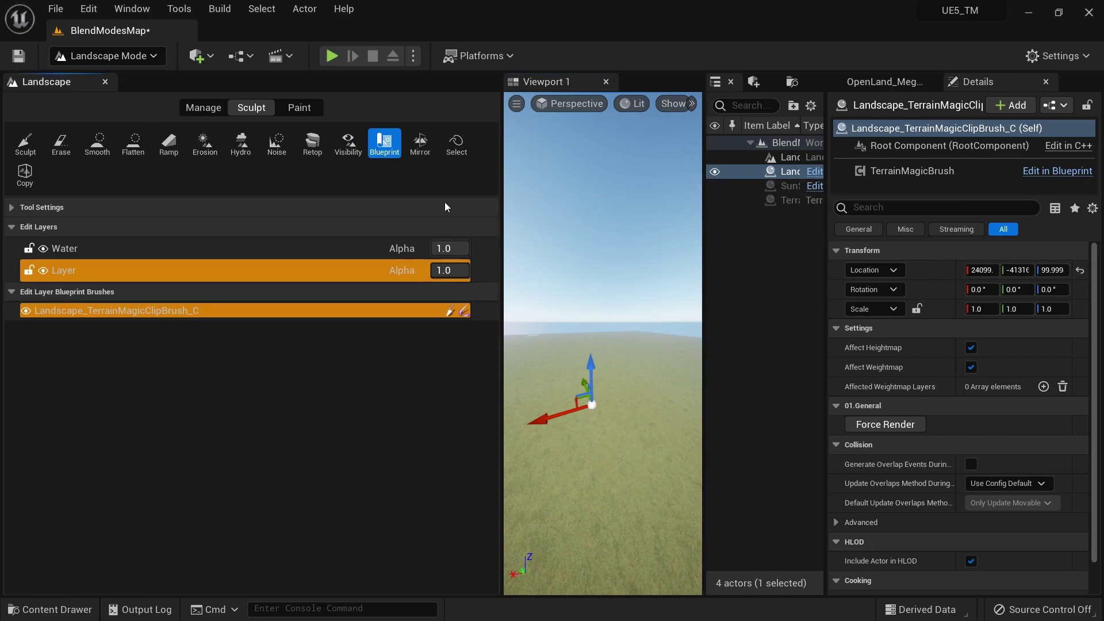
pyautogui.click(299, 107)
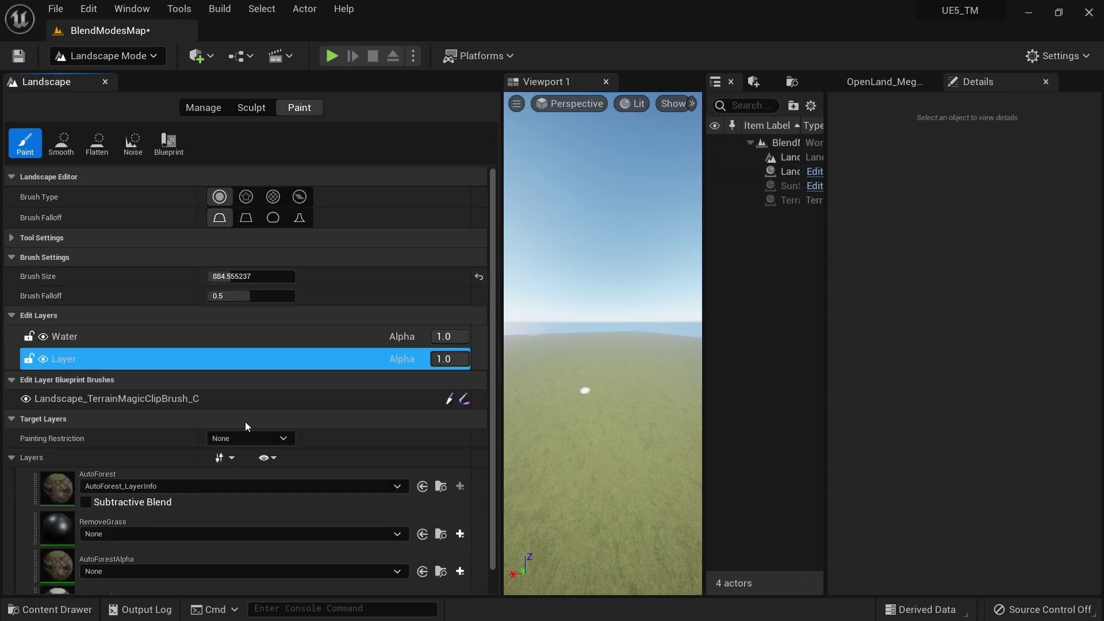
# Return from Landscape mode to Select Mode with Shift+1
pyautogui.scroll(-10, 459, 477)
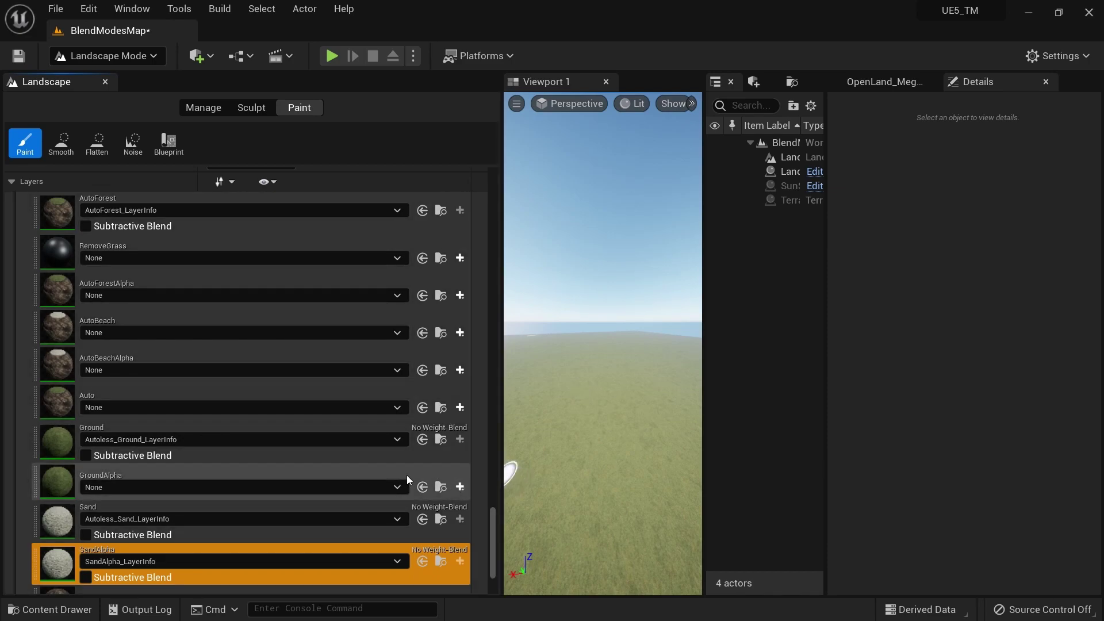
pyautogui.scroll(-1, 339, 535)
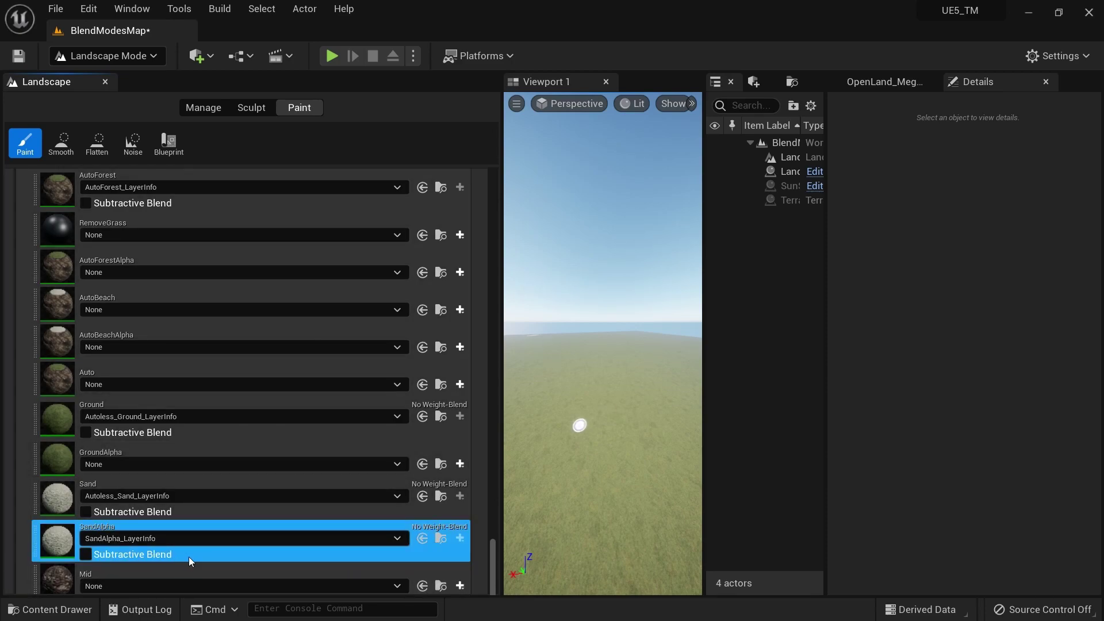
pyautogui.hotkey('shift', '1')
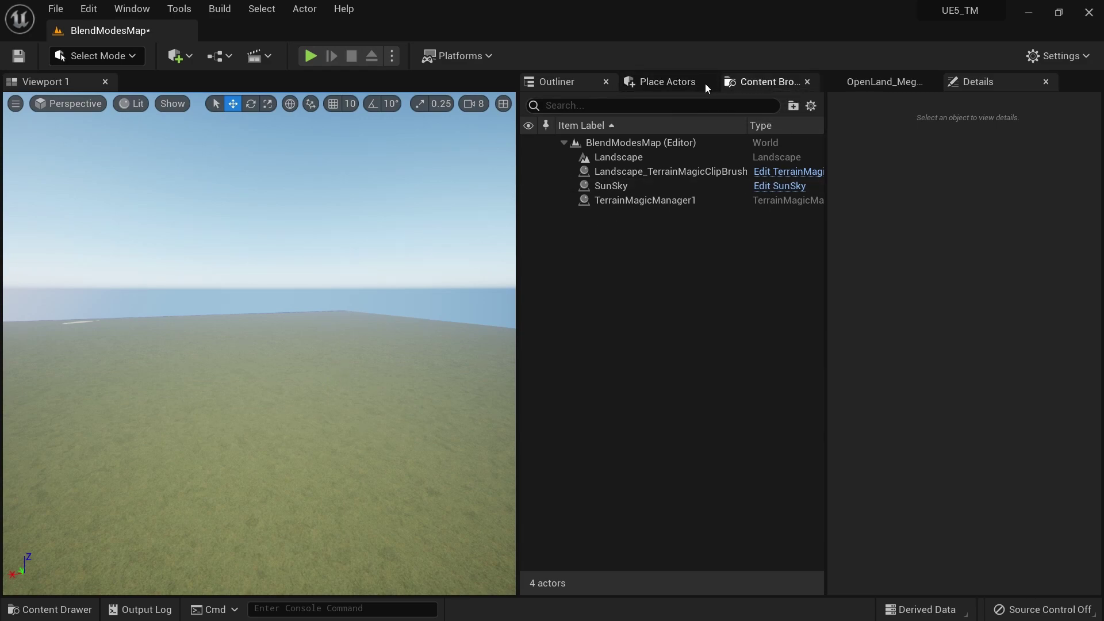
# Search Place Actors for 'Clip', drop a Height Map Landscape Clip into the level, and frame it
pyautogui.click(677, 84)
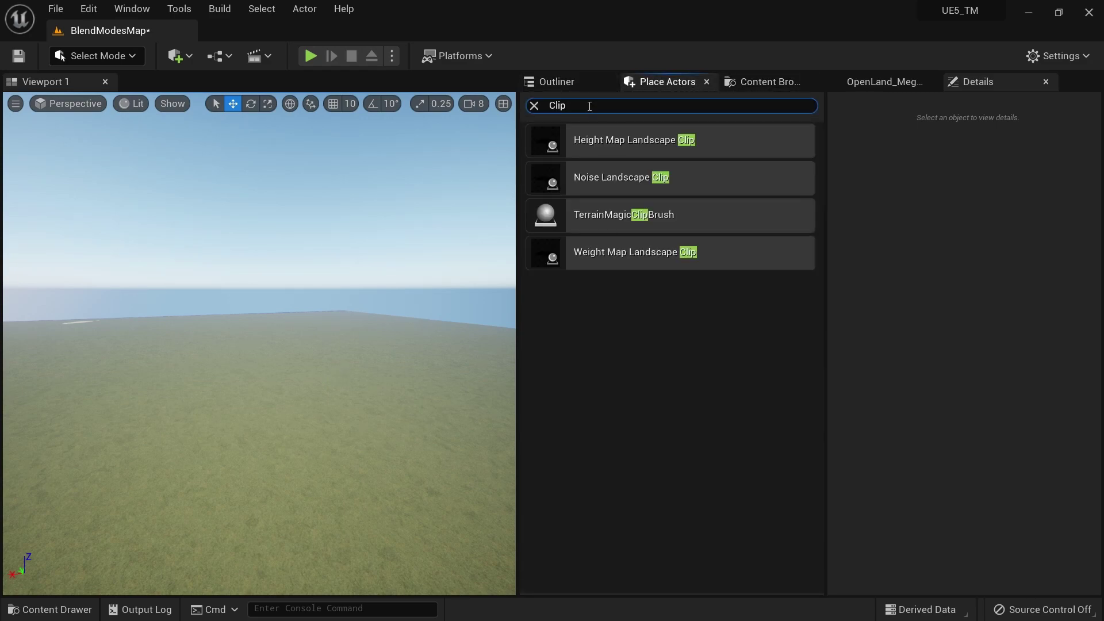
pyautogui.click(589, 106)
pyautogui.write('CLip')
pyautogui.moveTo(670, 140); pyautogui.dragTo(287, 343)
pyautogui.press('f')
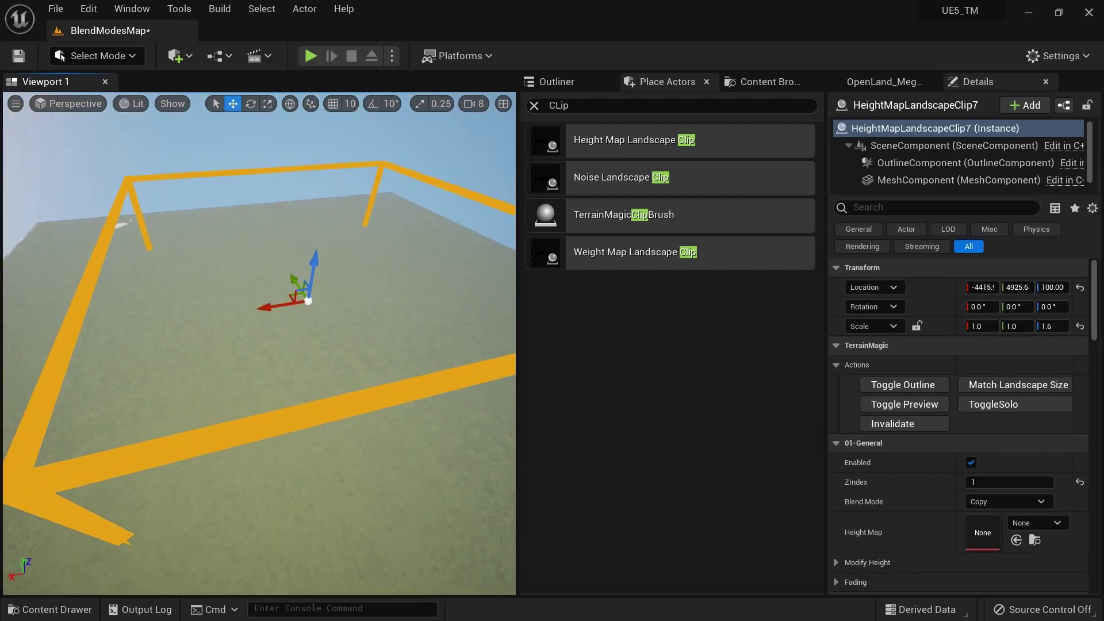
pyautogui.moveTo(288, 344); pyautogui.dragTo(250, 340, button='right')
pyautogui.click(769, 82)
pyautogui.click(609, 172)
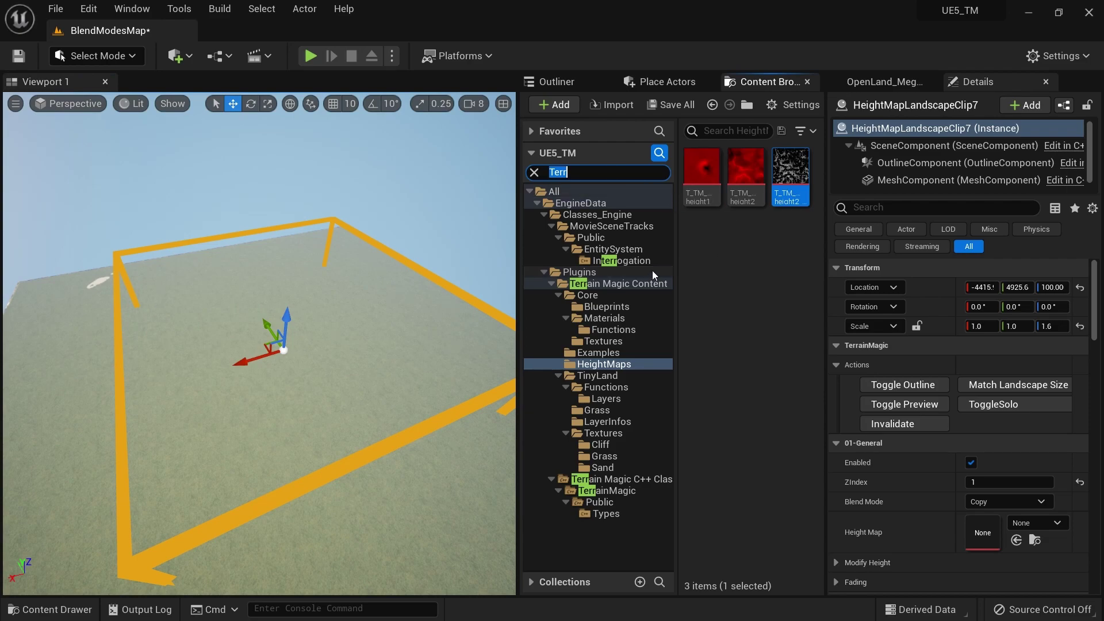
# Assign T_TM_height2 from Terrain Magic Content > HeightMaps to the clip's Height Map and invalidate
pyautogui.click(796, 104)
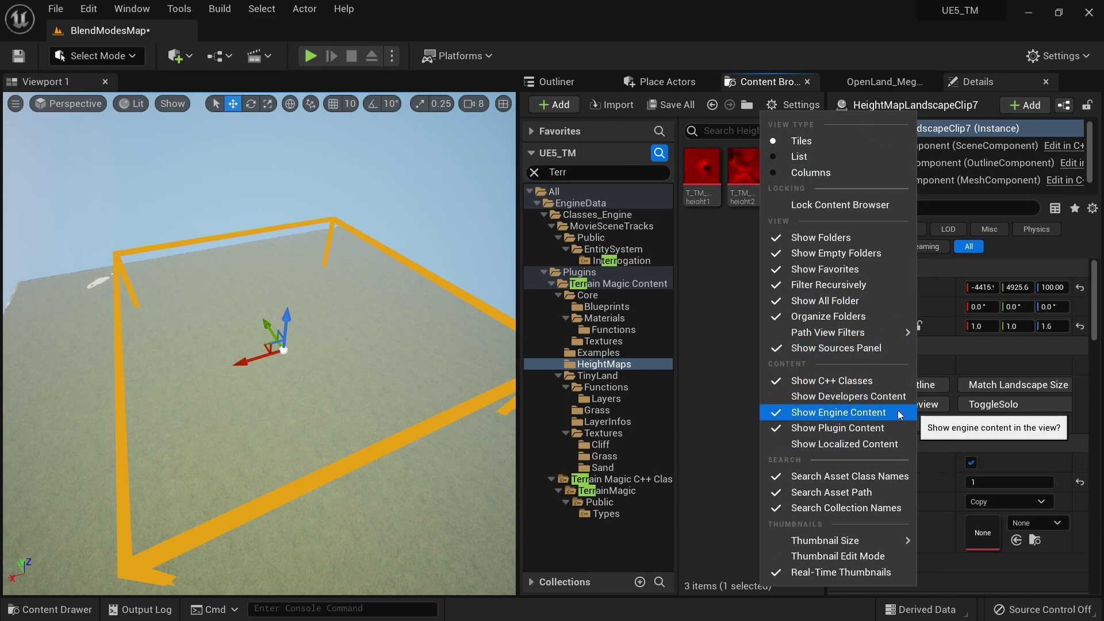
pyautogui.click(727, 342)
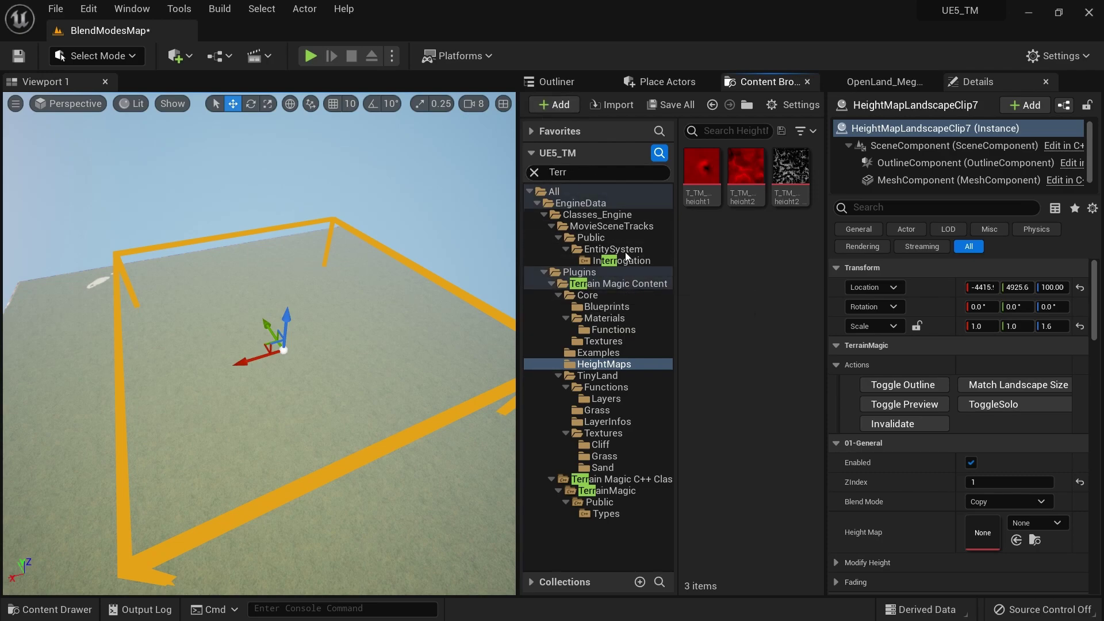
pyautogui.click(627, 285)
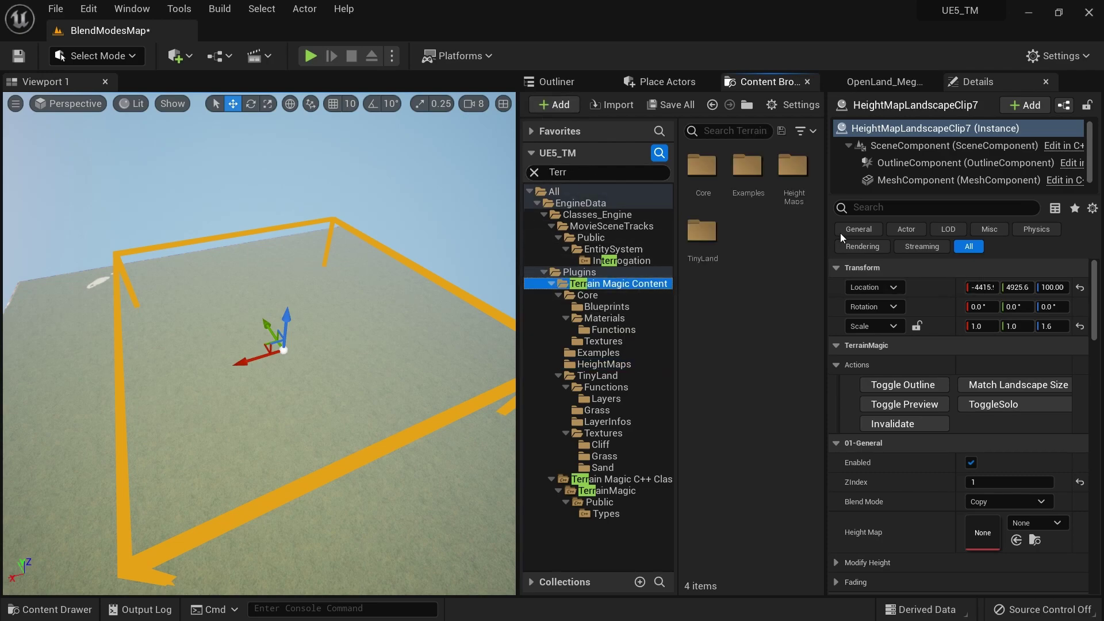
pyautogui.doubleClick(797, 187)
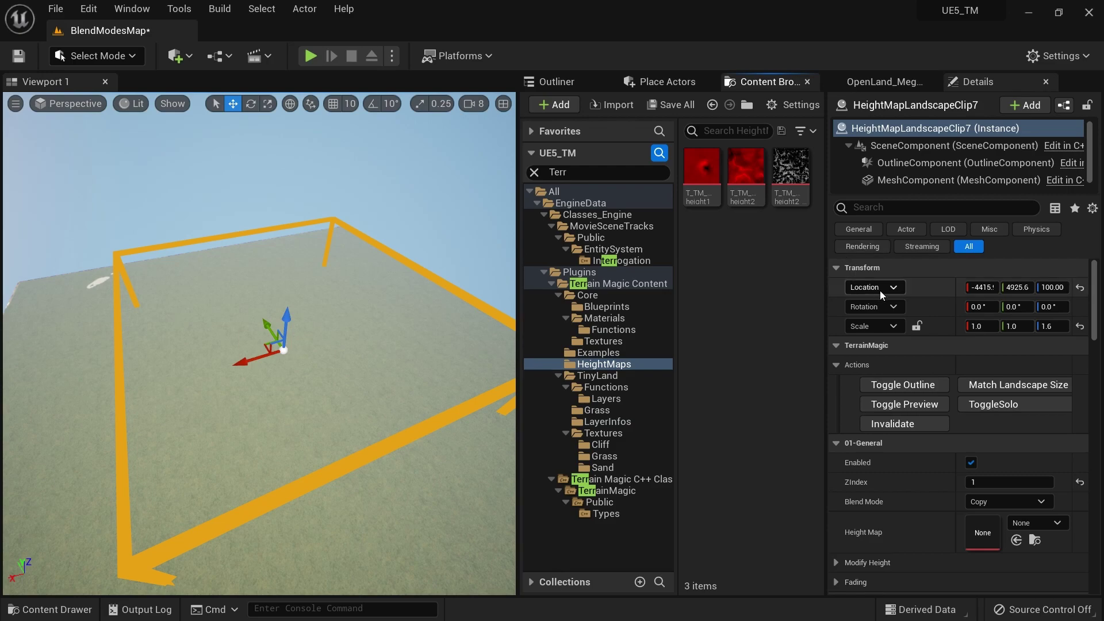
pyautogui.scroll(-3, 943, 392)
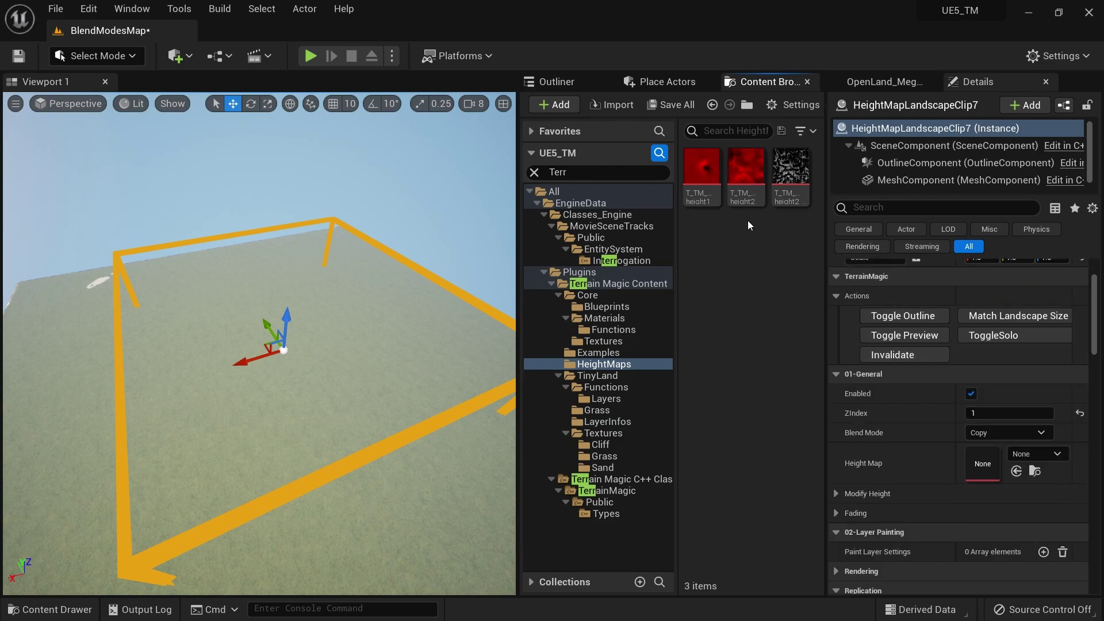
pyautogui.moveTo(745, 172); pyautogui.dragTo(982, 467)
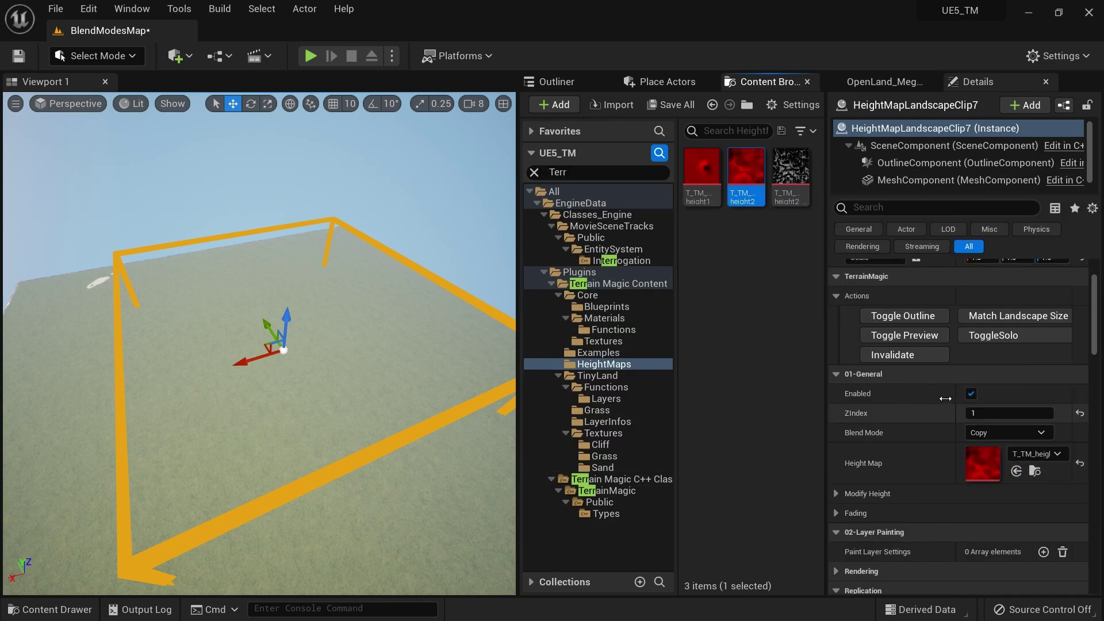
pyautogui.click(910, 355)
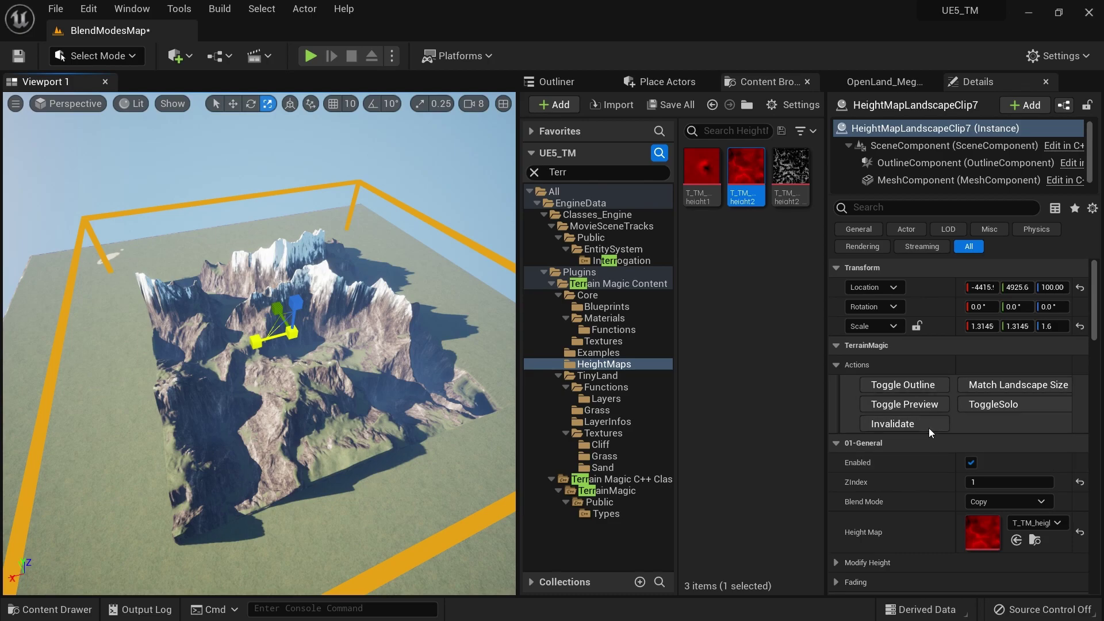
# Regenerate the enlarged clip's terrain and set Fade Mask Span to 0.5136
pyautogui.click(928, 426)
pyautogui.scroll(3, 434, 304)
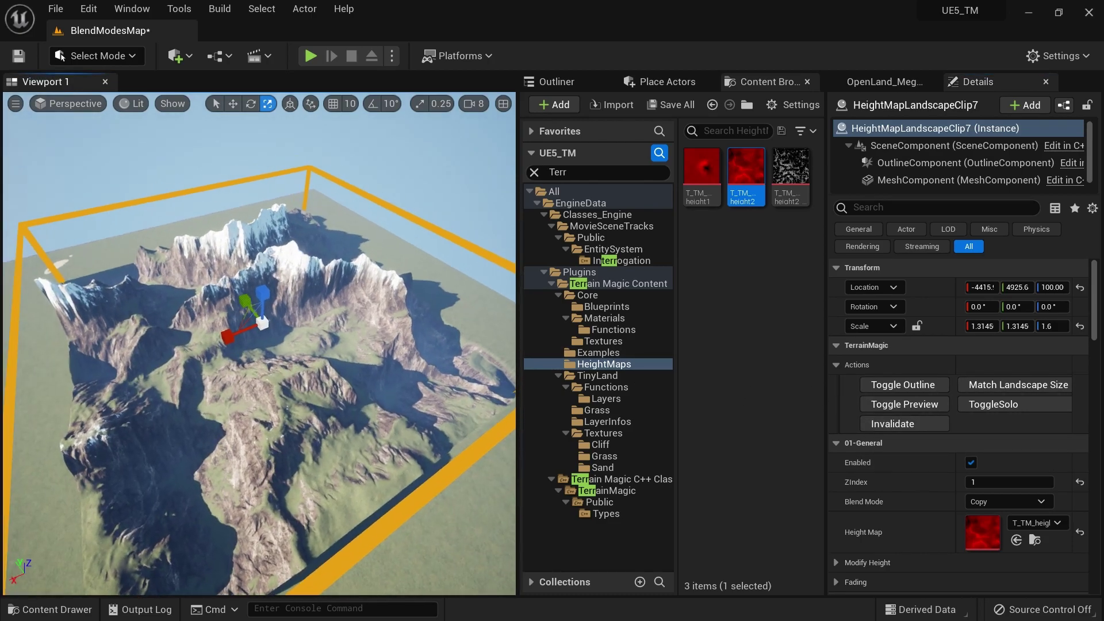
pyautogui.scroll(-3, 940, 537)
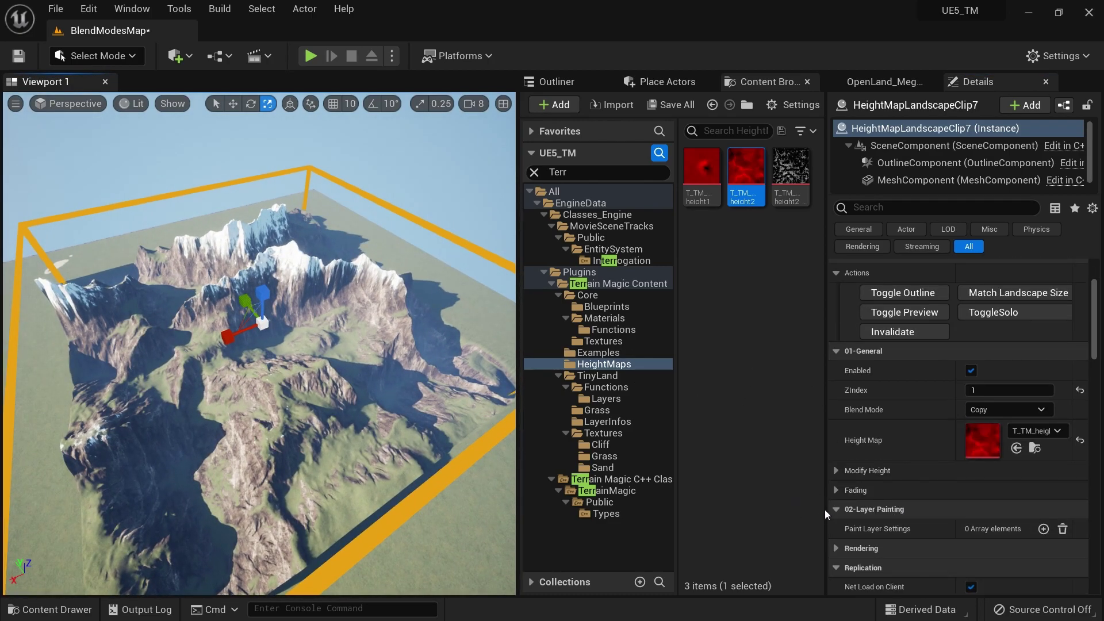
pyautogui.click(839, 490)
pyautogui.moveTo(1009, 528); pyautogui.dragTo(969, 525)
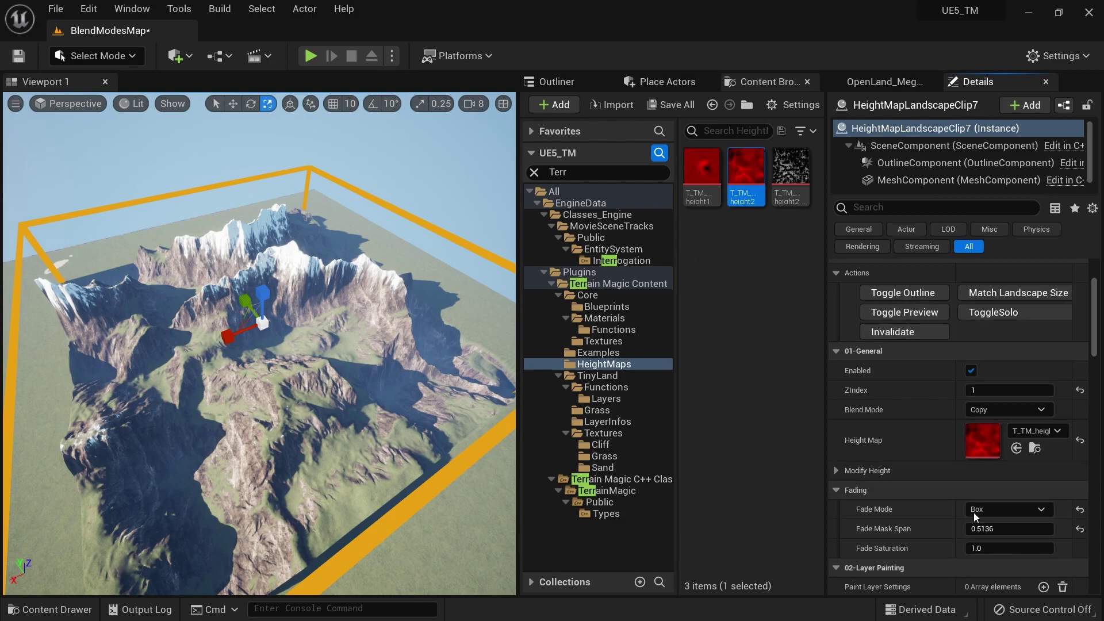
# Rebuild the terrain with the new edge fade and collapse the Fading settings
pyautogui.click(900, 331)
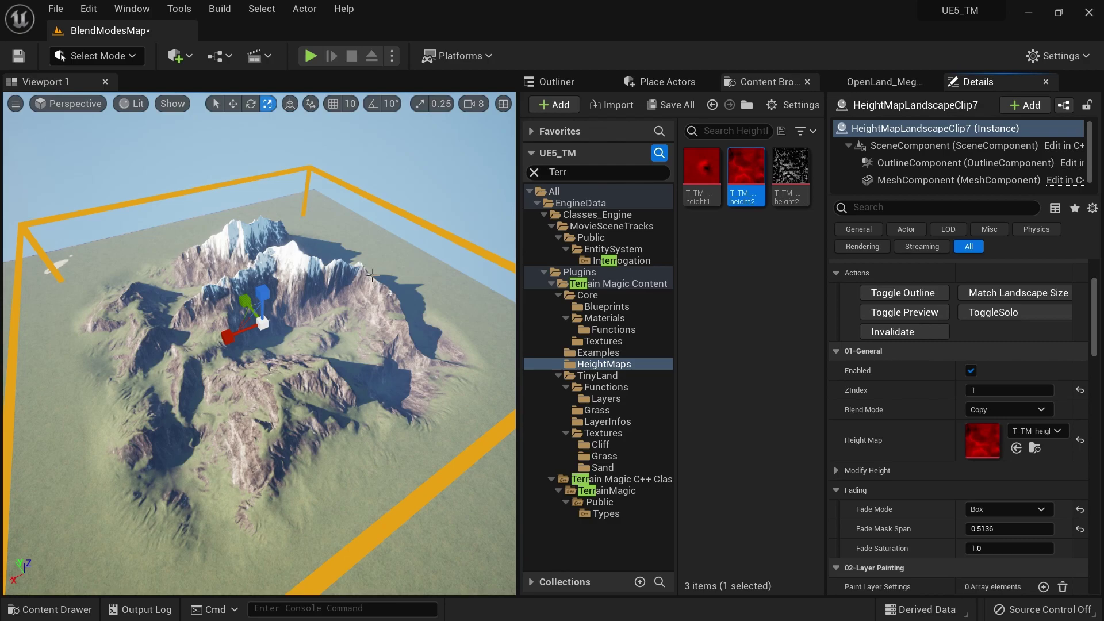
pyautogui.moveTo(394, 285)
pyautogui.mouseDown(button='right')
pyautogui.moveTo(336, 296)
pyautogui.moveTo(388, 281)
pyautogui.mouseUp(button='right')
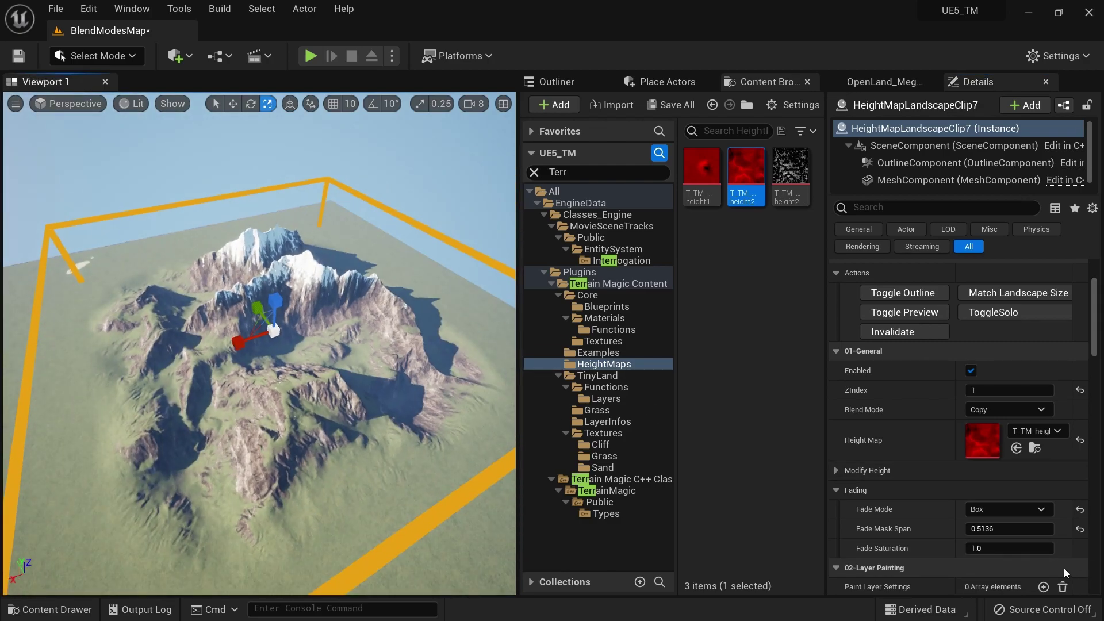
pyautogui.scroll(2, 920, 349)
pyautogui.click(926, 377)
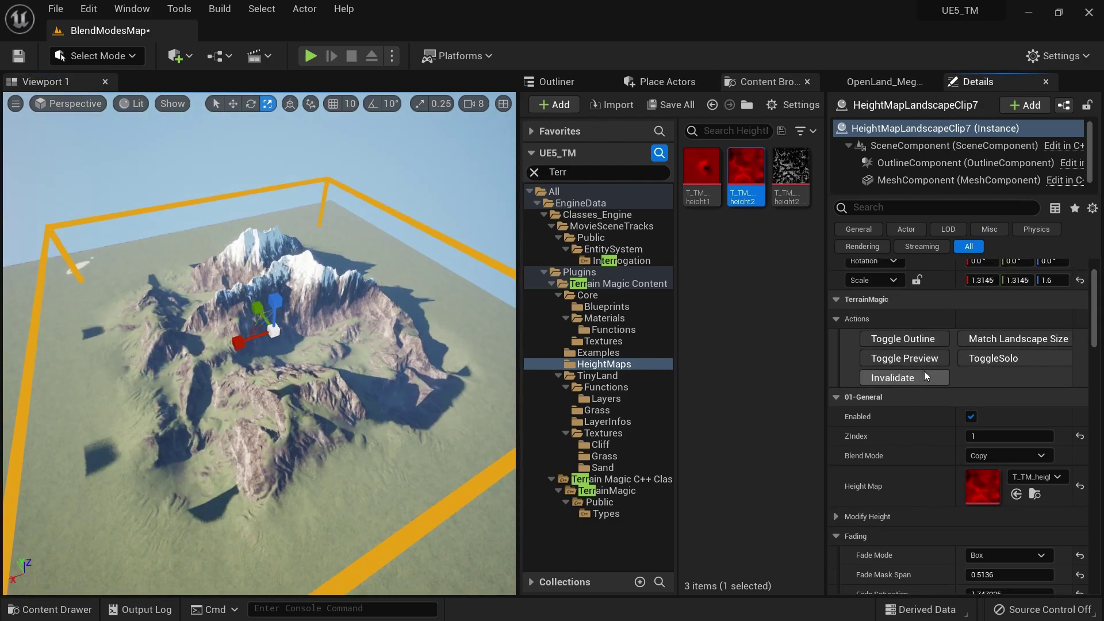
pyautogui.moveTo(364, 279); pyautogui.dragTo(367, 290, button='right')
pyautogui.scroll(-4, 995, 482)
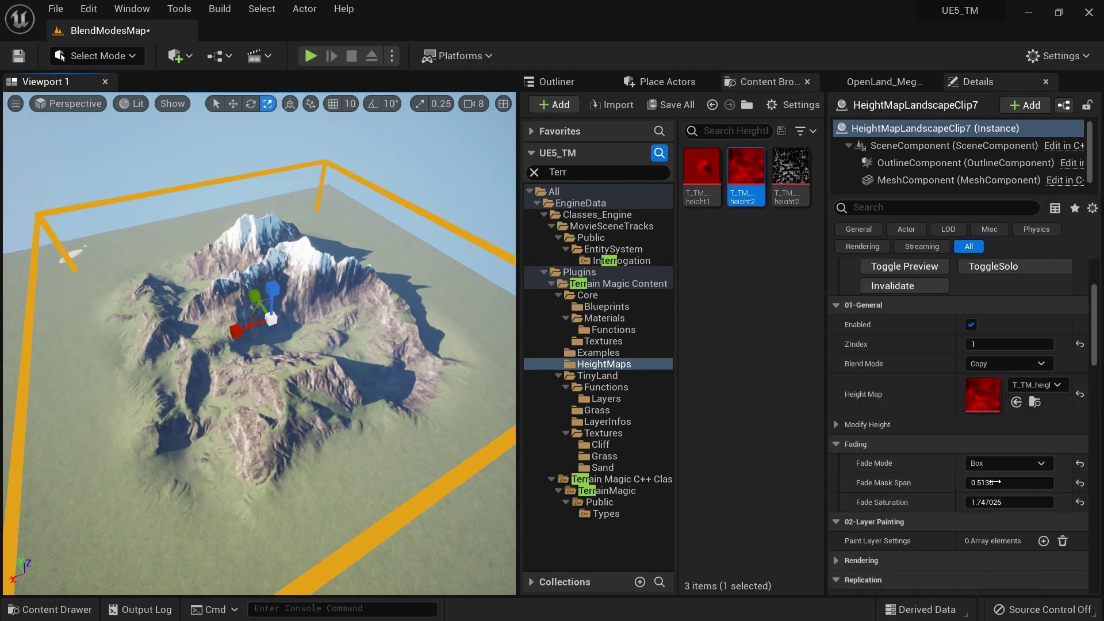
pyautogui.click(838, 444)
# Lower Modify Height's Height Multiplier to 24252 and rebuild the terrain
pyautogui.click(837, 425)
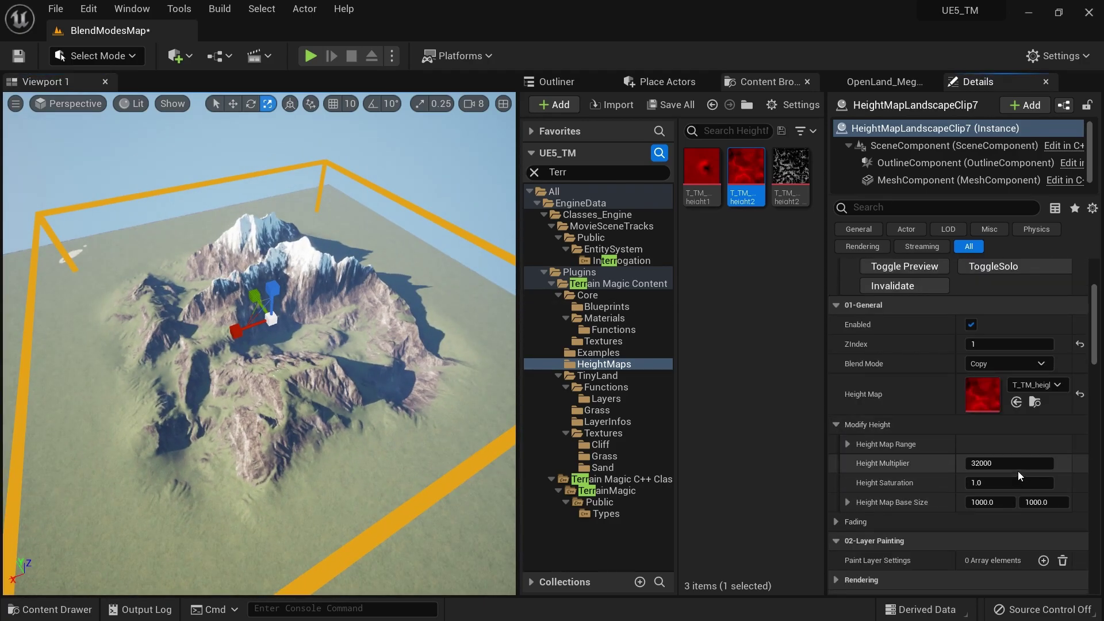
pyautogui.moveTo(1019, 476); pyautogui.dragTo(912, 461)
pyautogui.click(902, 286)
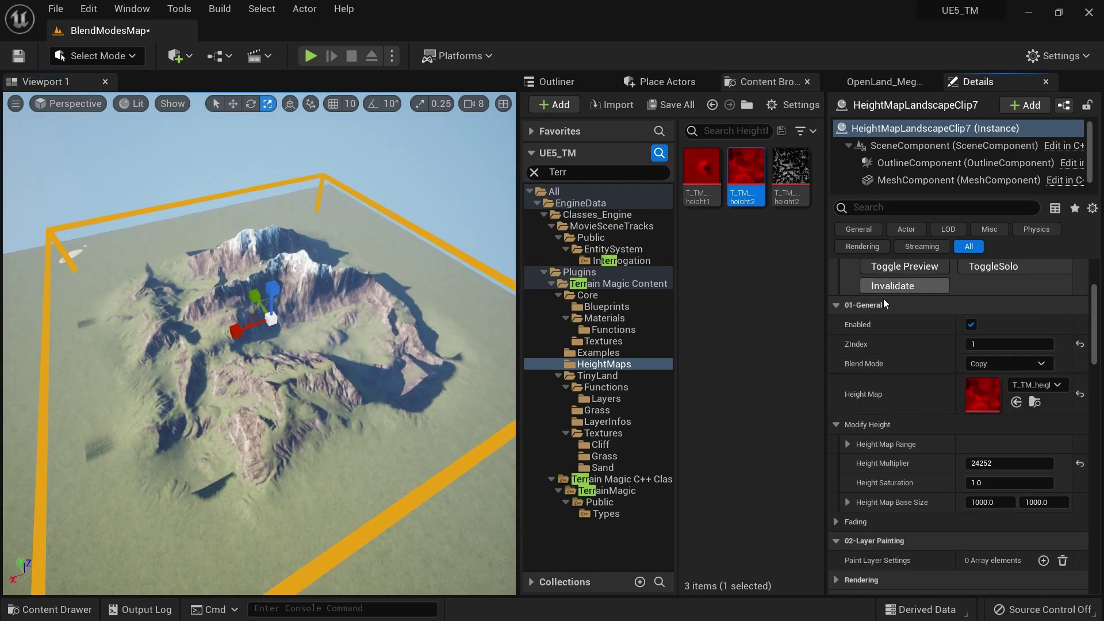
pyautogui.press('a')
pyautogui.moveTo(348, 295); pyautogui.dragTo(347, 295, button='right')
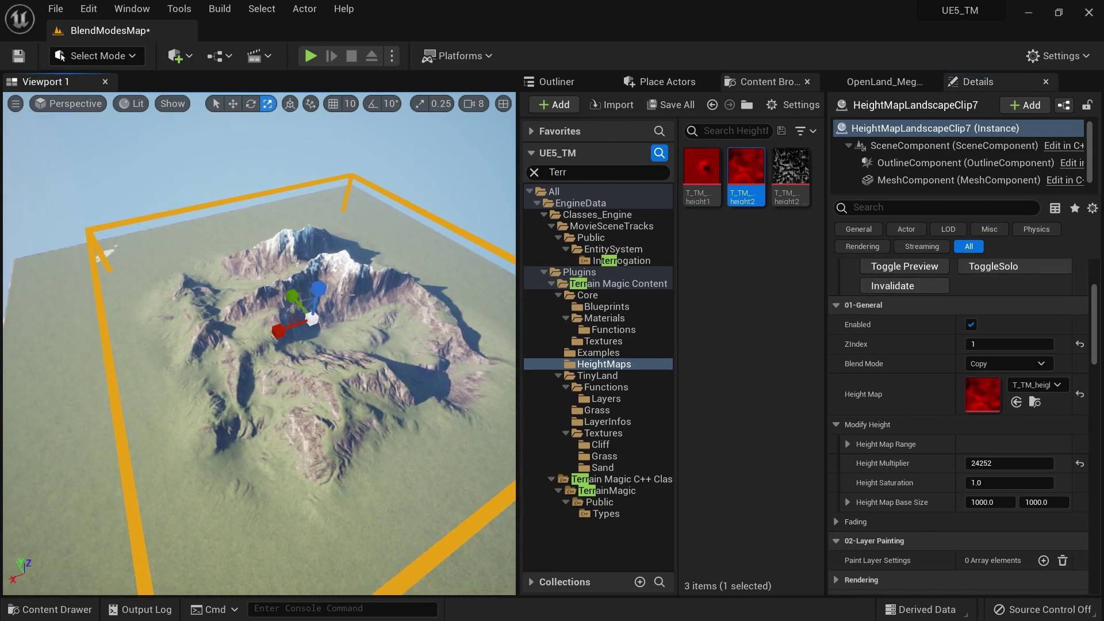
pyautogui.moveTo(319, 373); pyautogui.dragTo(308, 369, button='right')
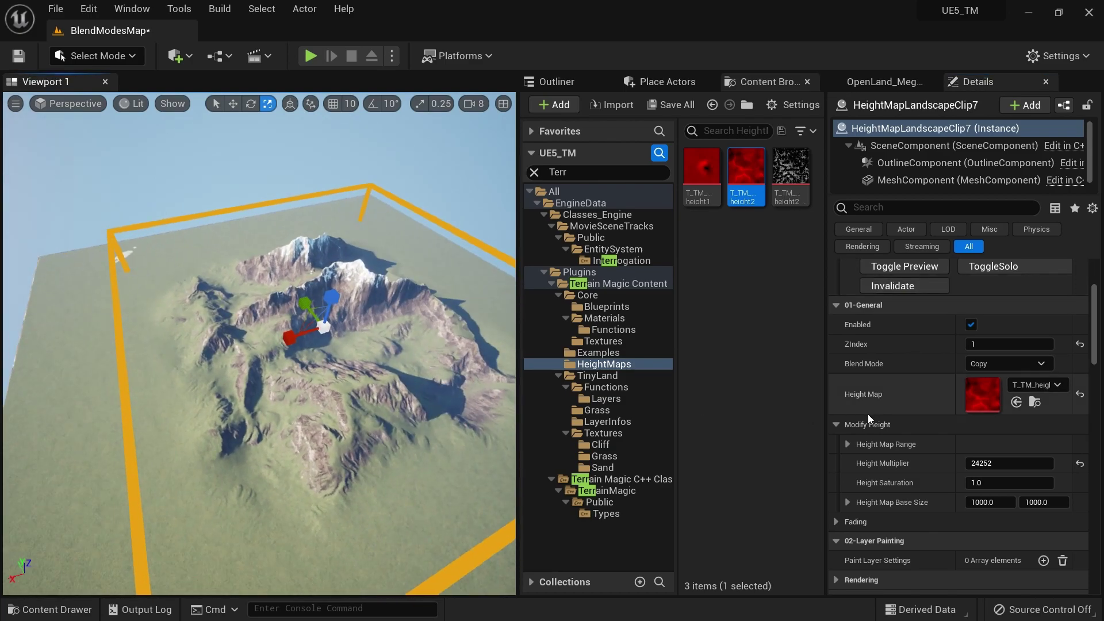
pyautogui.click(838, 425)
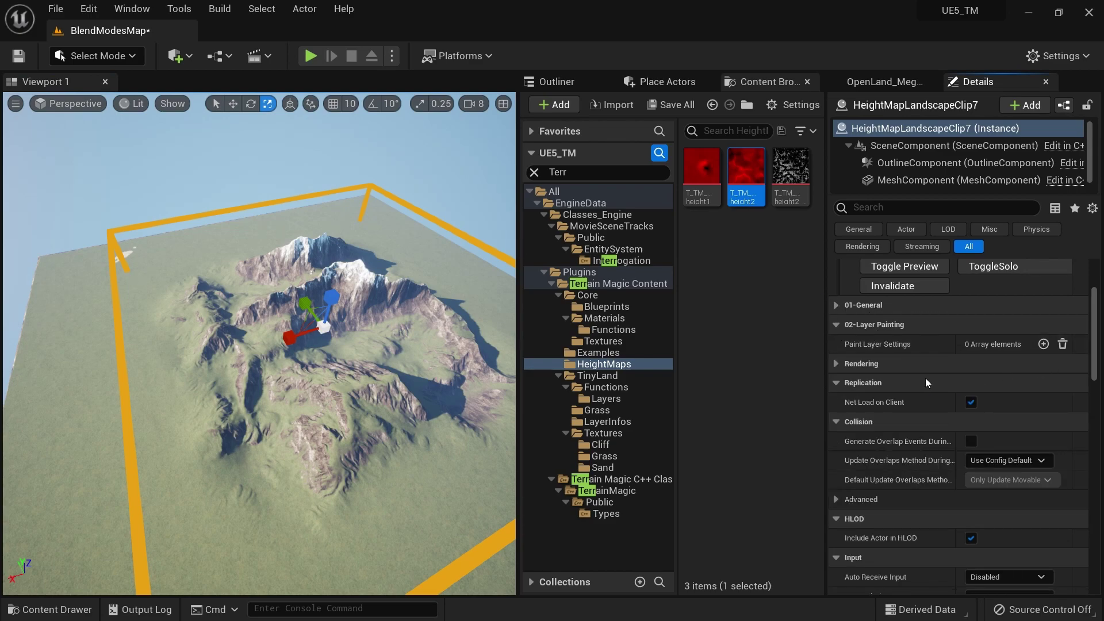
# Add a paint layer entry to the clip and name it SandAlpha
pyautogui.click(1043, 344)
pyautogui.click(849, 364)
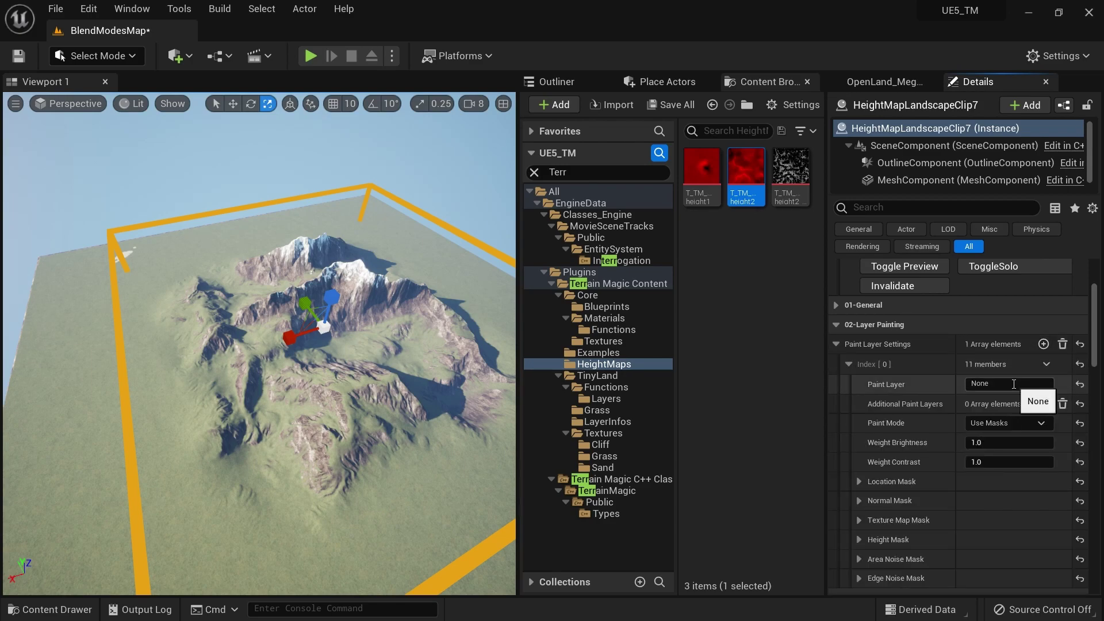
pyautogui.click(1039, 386)
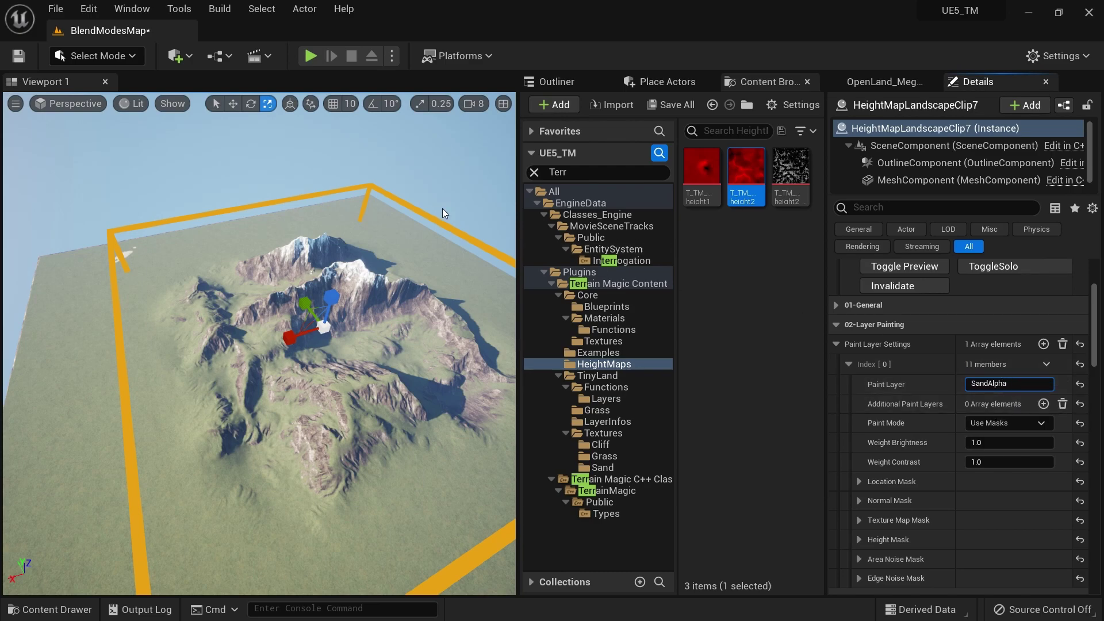
pyautogui.click(112, 61)
pyautogui.click(123, 59)
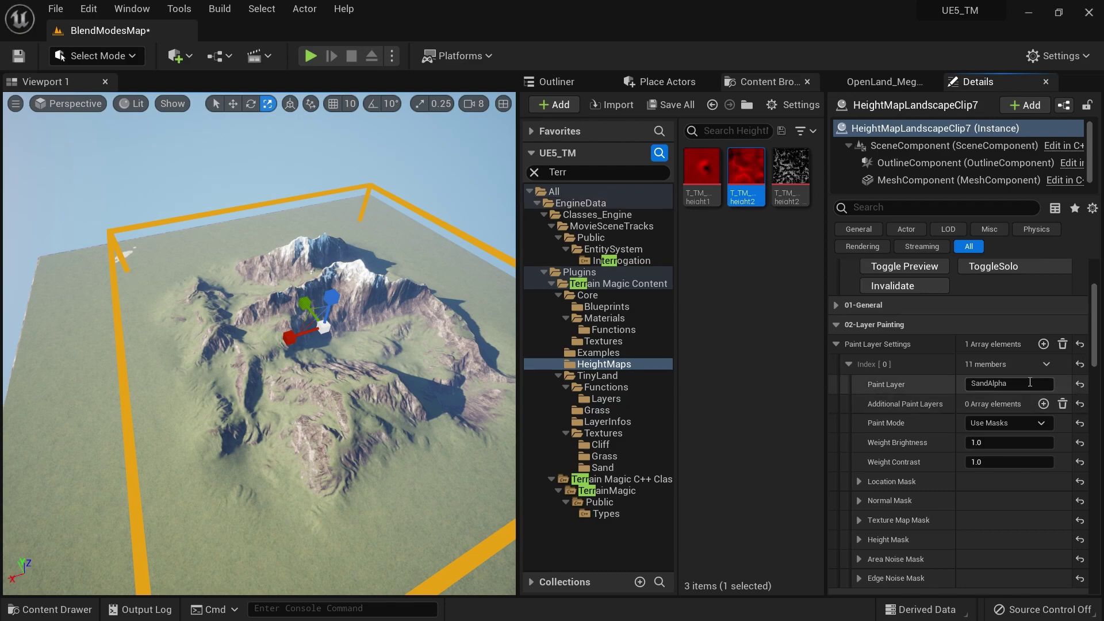
pyautogui.scroll(-4, 1023, 386)
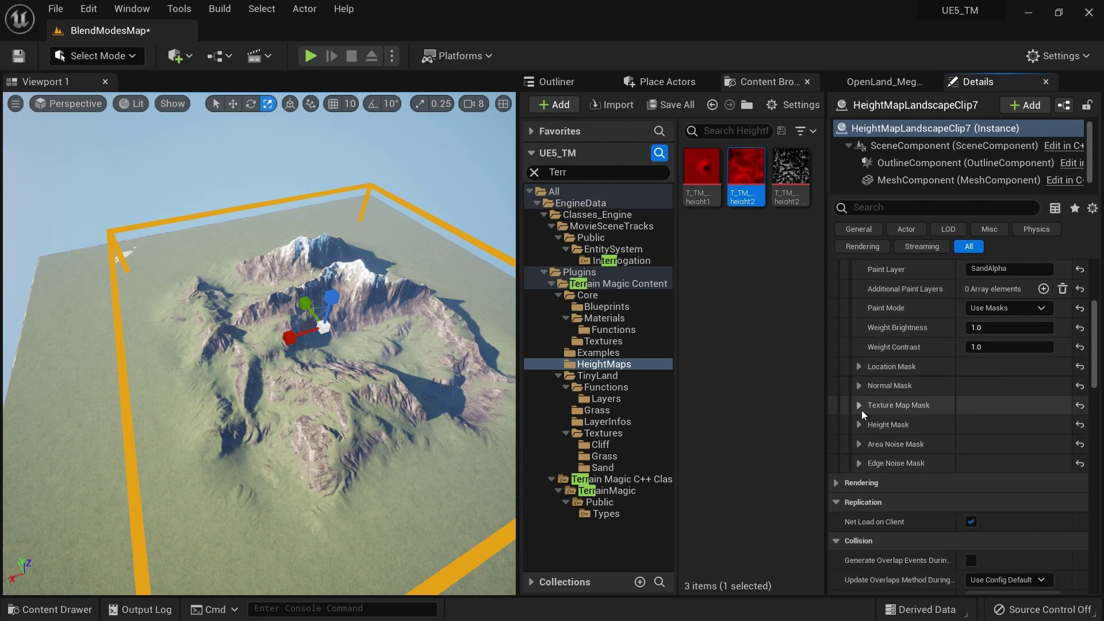
# Enable the entry's Texture Map Mask and assign the T_TM_height2_debris texture
pyautogui.click(859, 406)
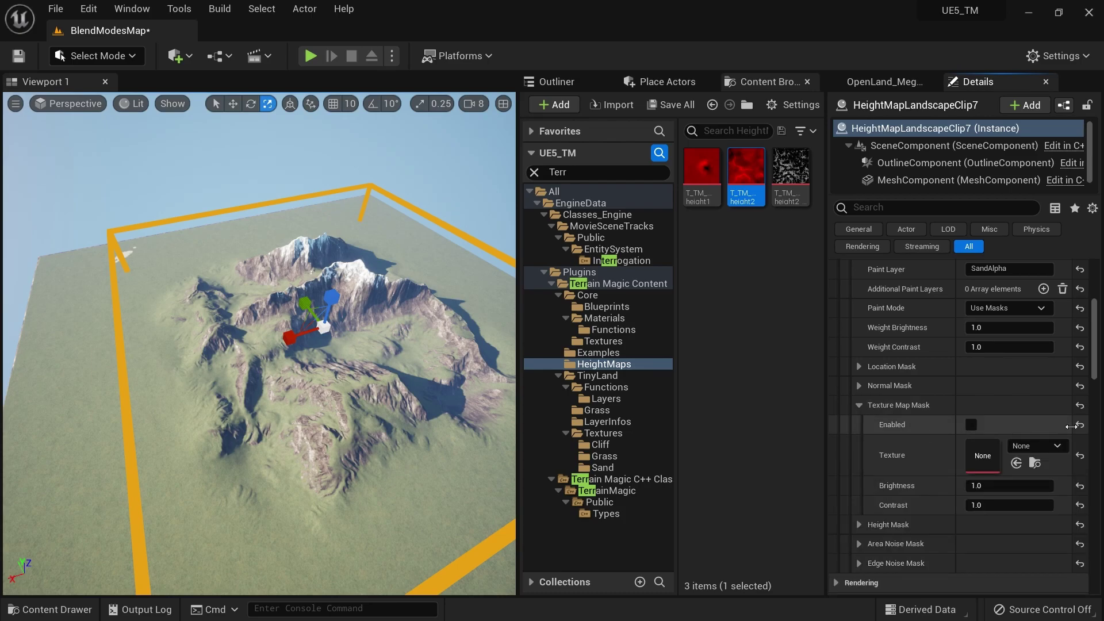
pyautogui.click(971, 425)
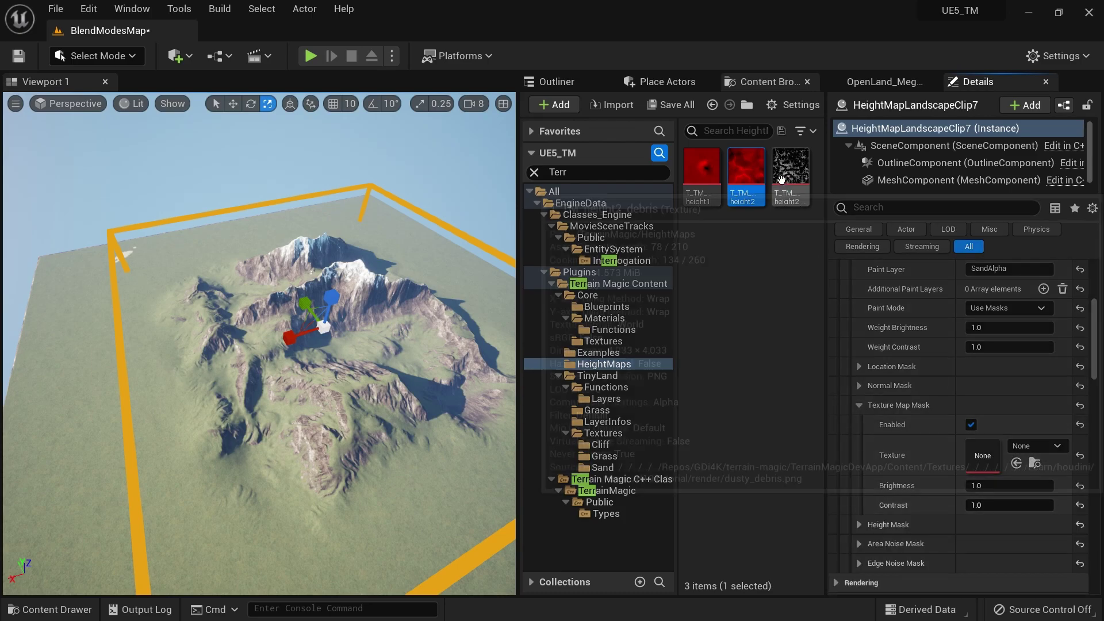
pyautogui.moveTo(781, 179); pyautogui.dragTo(983, 455)
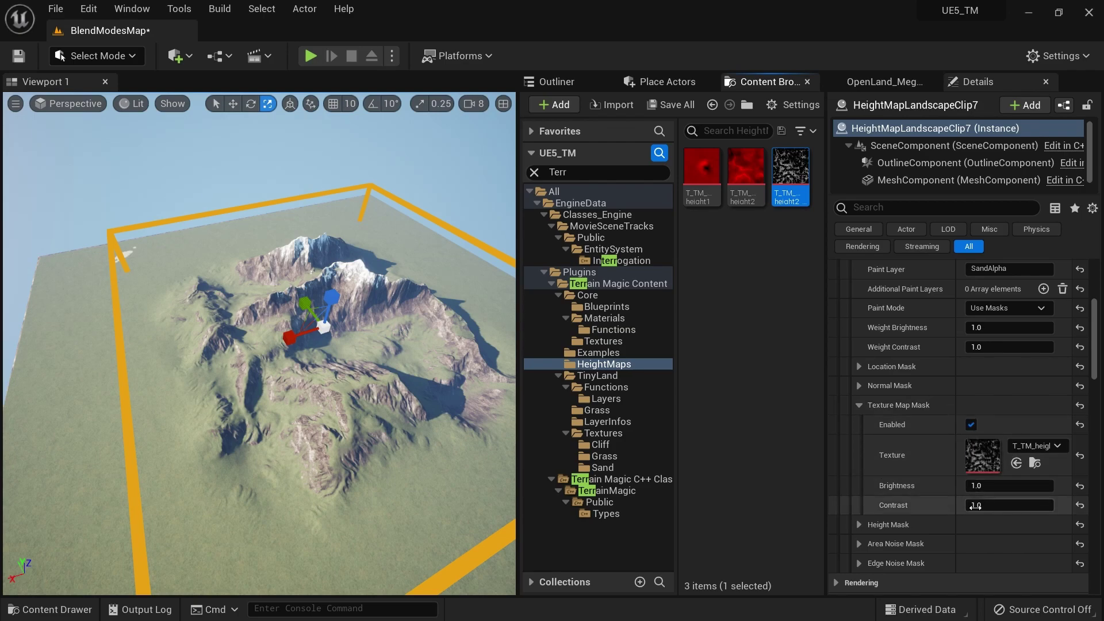
pyautogui.scroll(5, 966, 345)
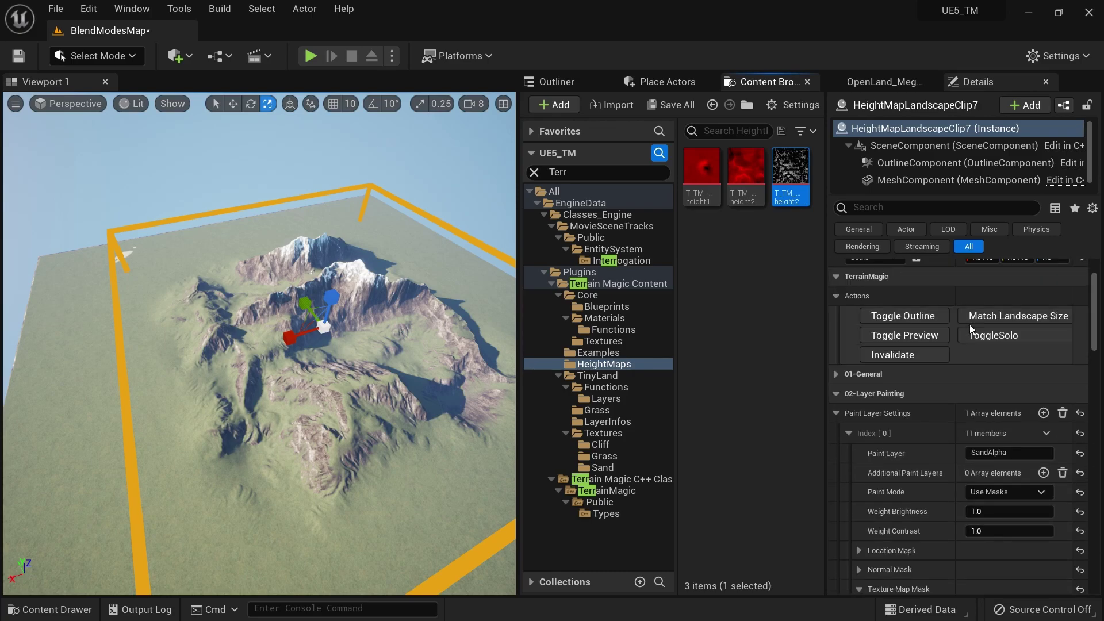
# Raise the texture mask brightness and contrast, regenerating the landscape to see the brighter mask
pyautogui.click(914, 355)
pyautogui.keyDown('alt'); pyautogui.moveTo(424, 301); pyautogui.dragTo(450, 299); pyautogui.keyUp('alt')
pyautogui.scroll(-4, 978, 506)
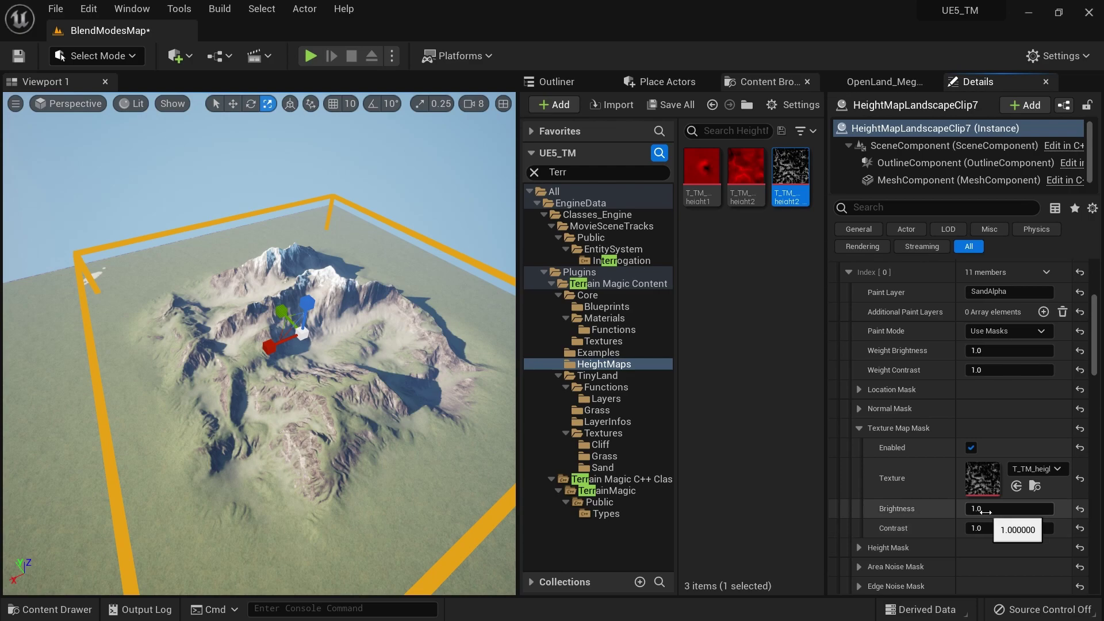
pyautogui.moveTo(981, 508); pyautogui.dragTo(1032, 534)
pyautogui.scroll(6, 978, 449)
pyautogui.click(900, 334)
pyautogui.scroll(-5, 1037, 528)
pyautogui.scroll(3, 937, 412)
pyautogui.click(920, 334)
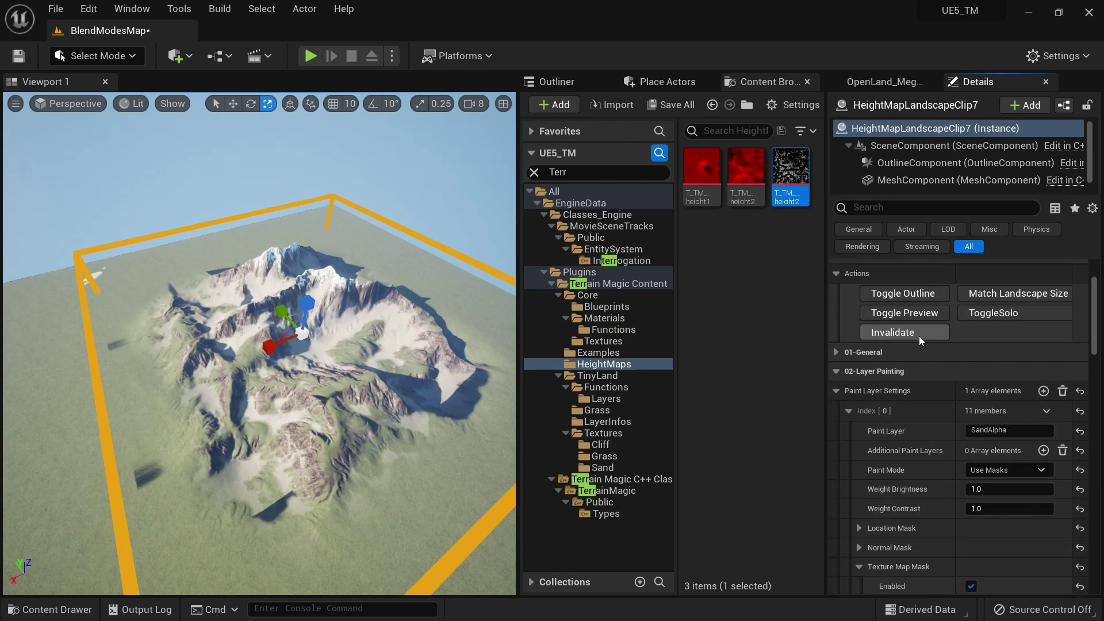
# Switch to move mode and stretch the heightmap clip to match the landscape size
pyautogui.keyDown('alt'); pyautogui.moveTo(439, 383); pyautogui.dragTo(457, 402); pyautogui.keyUp('alt')
pyautogui.press('w')
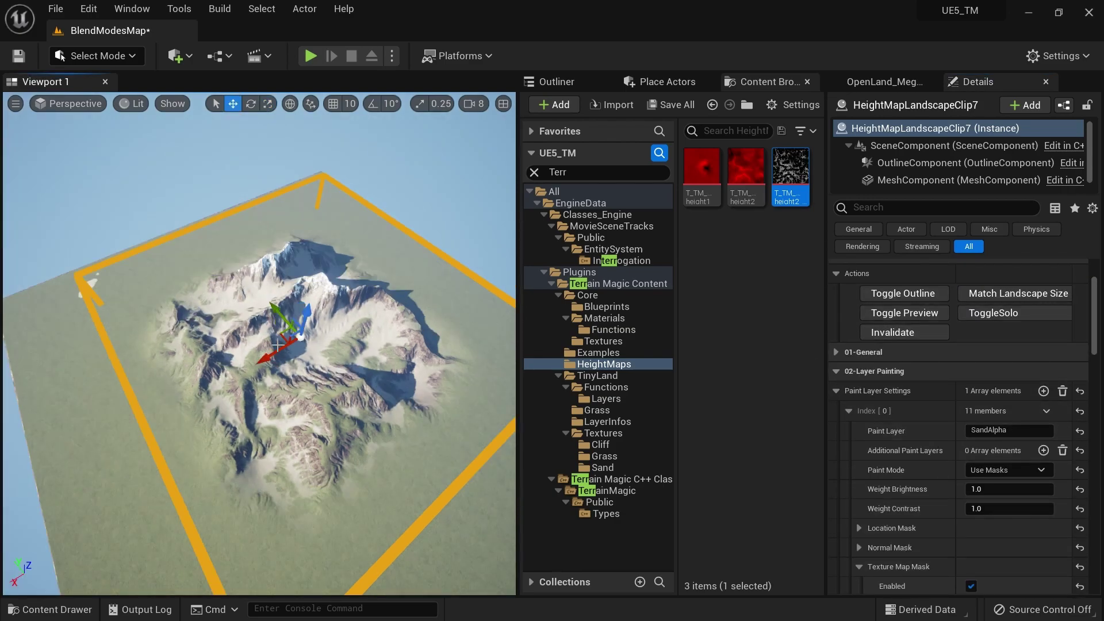
pyautogui.keyDown('alt'); pyautogui.moveTo(279, 362); pyautogui.dragTo(190, 360); pyautogui.keyUp('alt')
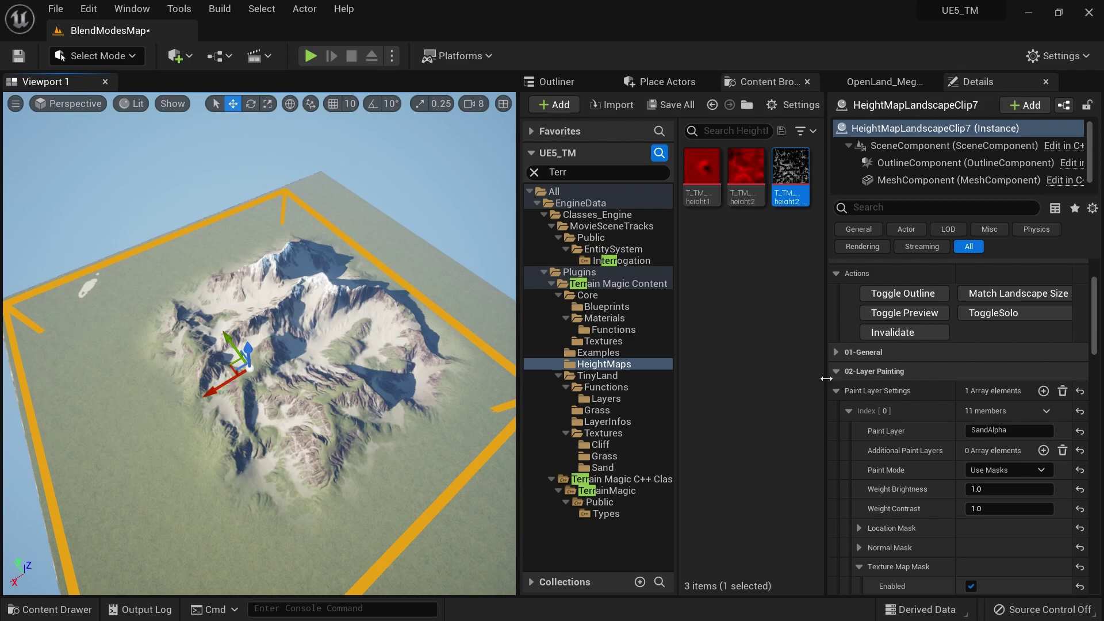
pyautogui.click(891, 337)
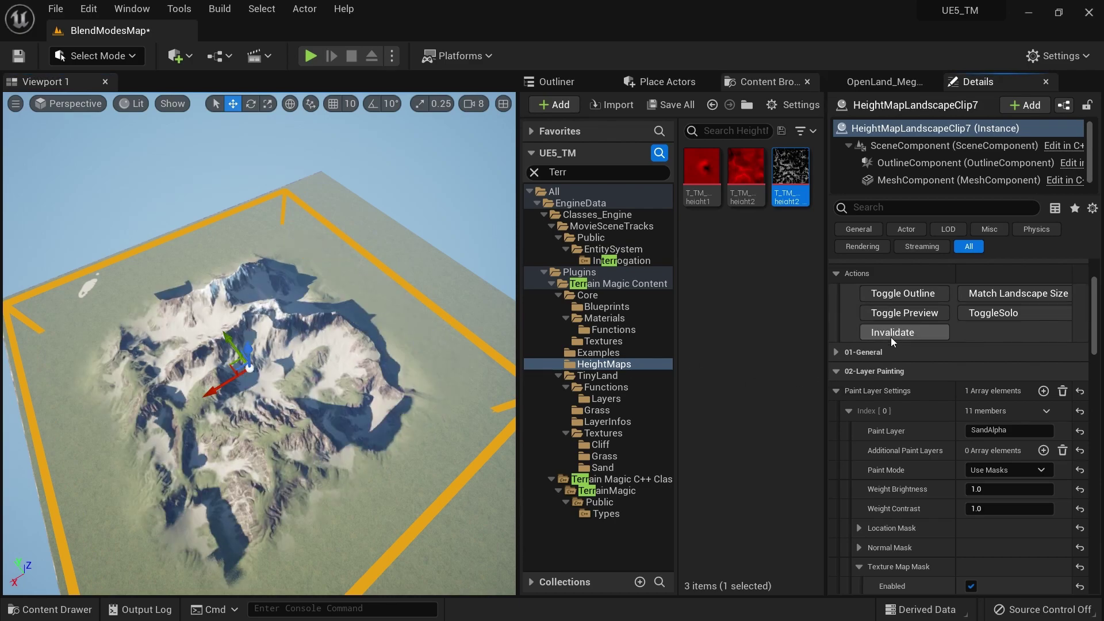
pyautogui.click(1021, 291)
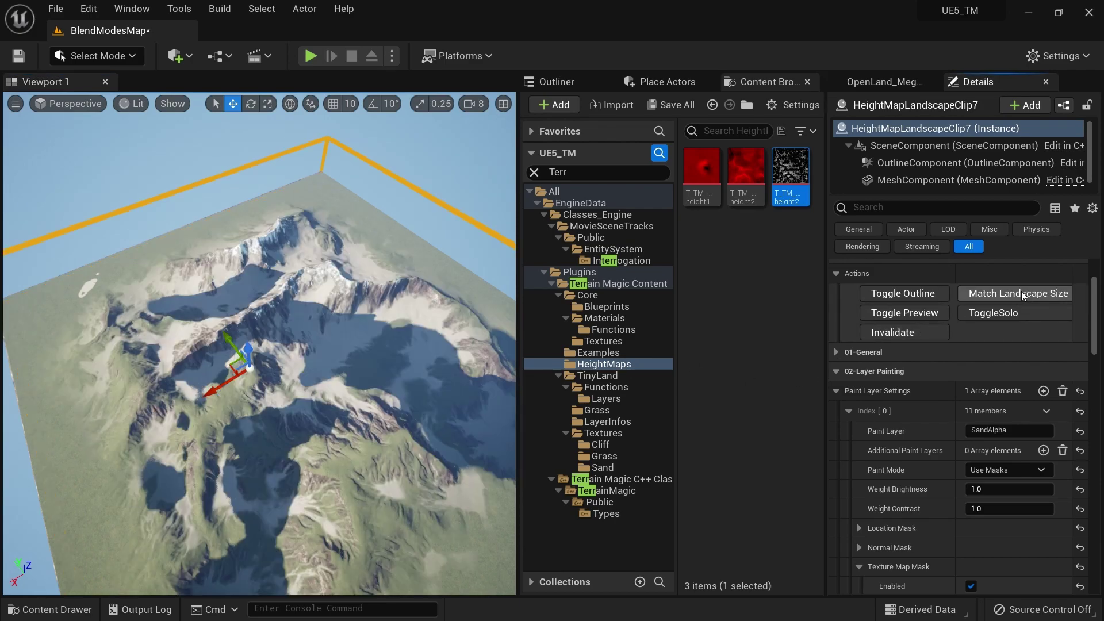
# Alt-drag the gizmo to duplicate the clip as HeightMapLandscapeClip8 and regenerate the terrain
pyautogui.moveTo(269, 216)
pyautogui.keyDown('alt'); pyautogui.mouseDown()
pyautogui.moveTo(334, 253)
pyautogui.moveTo(273, 225)
pyautogui.mouseUp(); pyautogui.keyUp('alt')
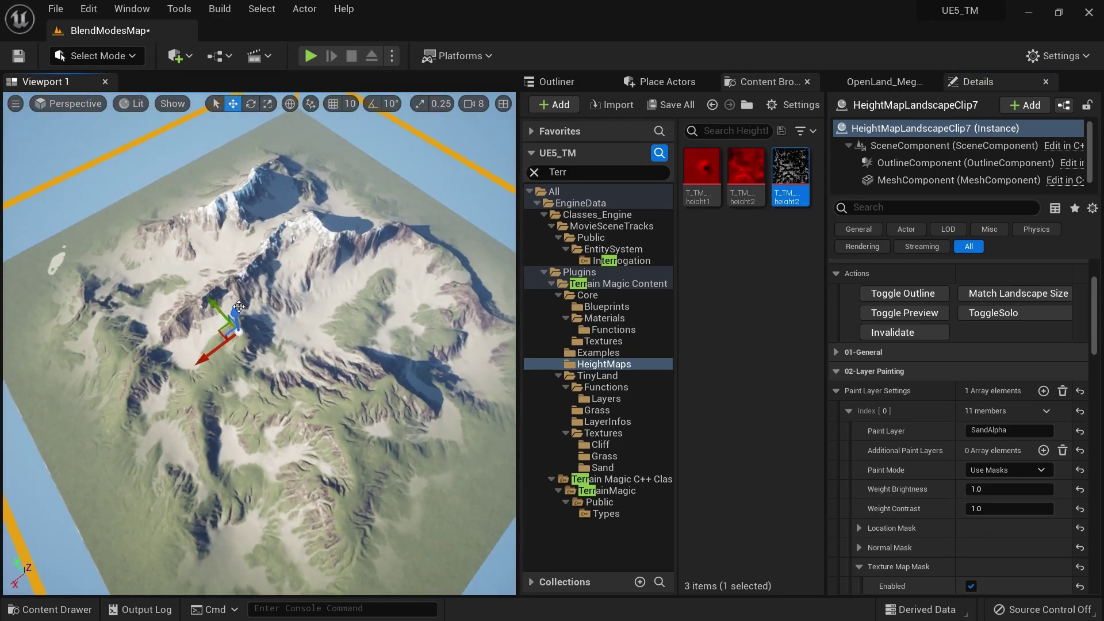
pyautogui.keyDown('alt'); pyautogui.moveTo(220, 312); pyautogui.dragTo(193, 215); pyautogui.keyUp('alt')
pyautogui.click(891, 332)
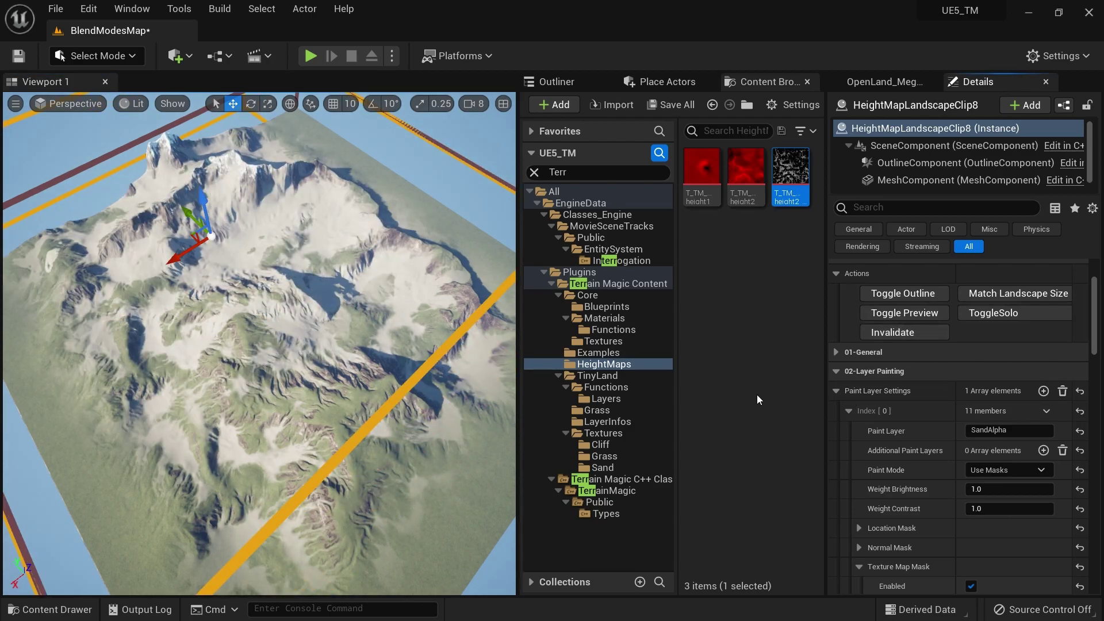
pyautogui.click(849, 411)
# Delete both heightmap clips and force-render the landscape back to flat ground
pyautogui.click(572, 81)
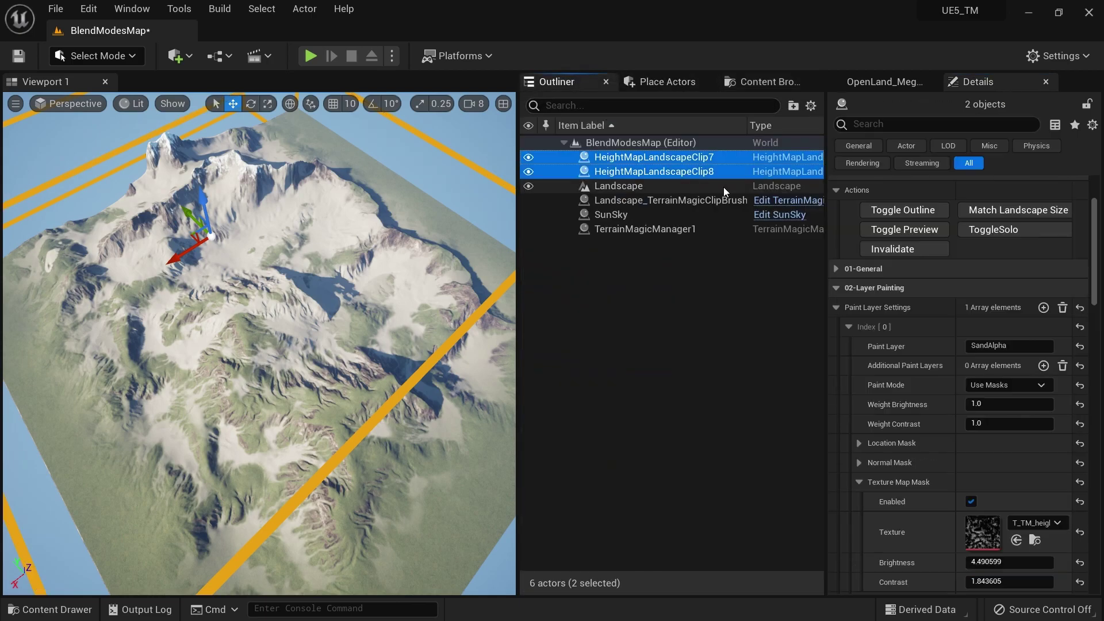
pyautogui.press('Delete')
pyautogui.click(726, 174)
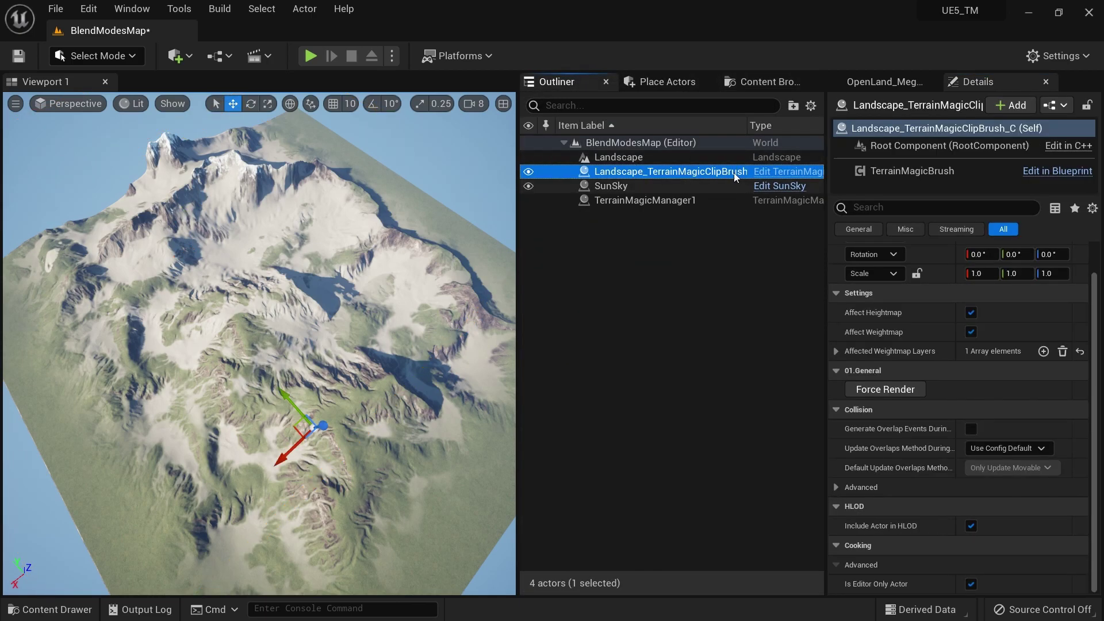
pyautogui.click(894, 392)
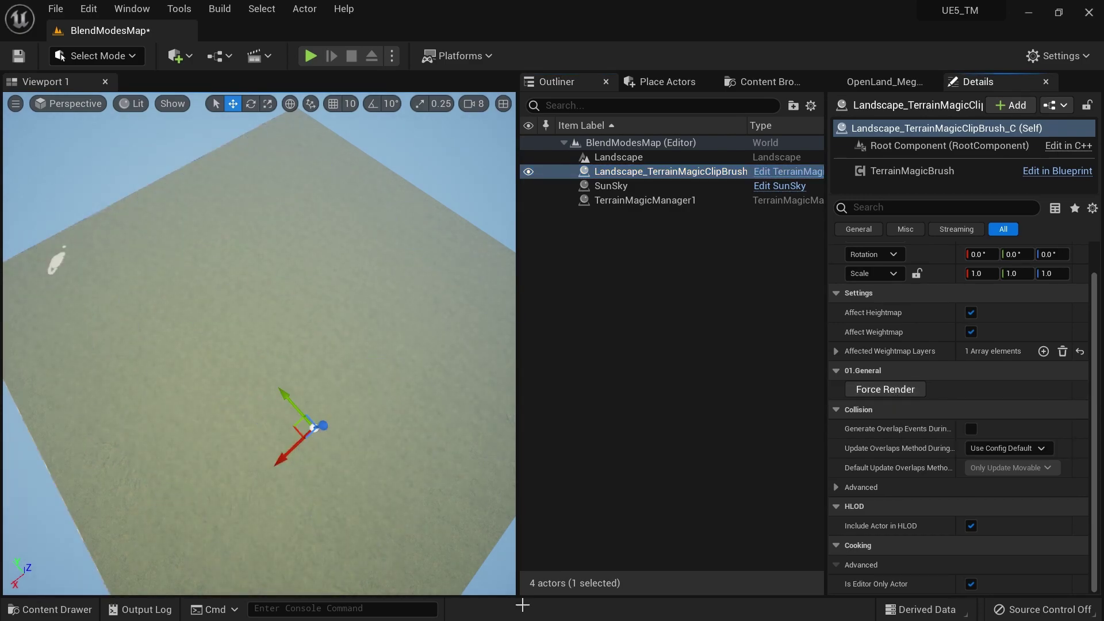
# Save the map with Ctrl+S and bring up the placeable clip actors
pyautogui.hotkey('ctrl', 's')
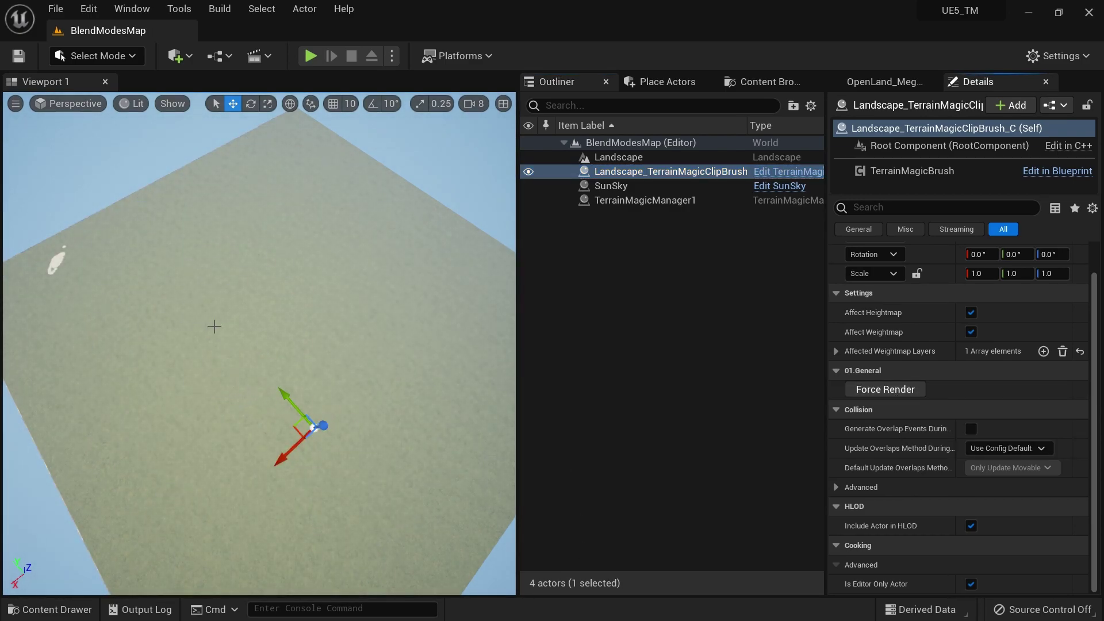
pyautogui.moveTo(200, 299); pyautogui.dragTo(230, 288, button='right')
pyautogui.click(765, 82)
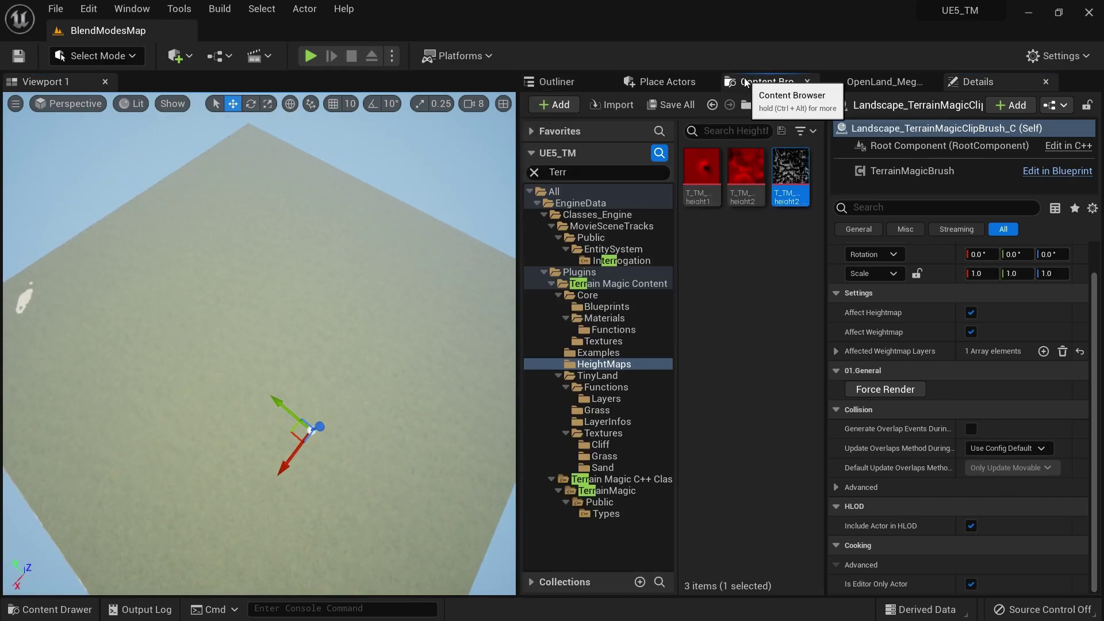
pyautogui.click(667, 81)
# Place a Noise Landscape Clip, fit it to the landscape size, and inspect the new mountains
pyautogui.moveTo(625, 180); pyautogui.dragTo(260, 343)
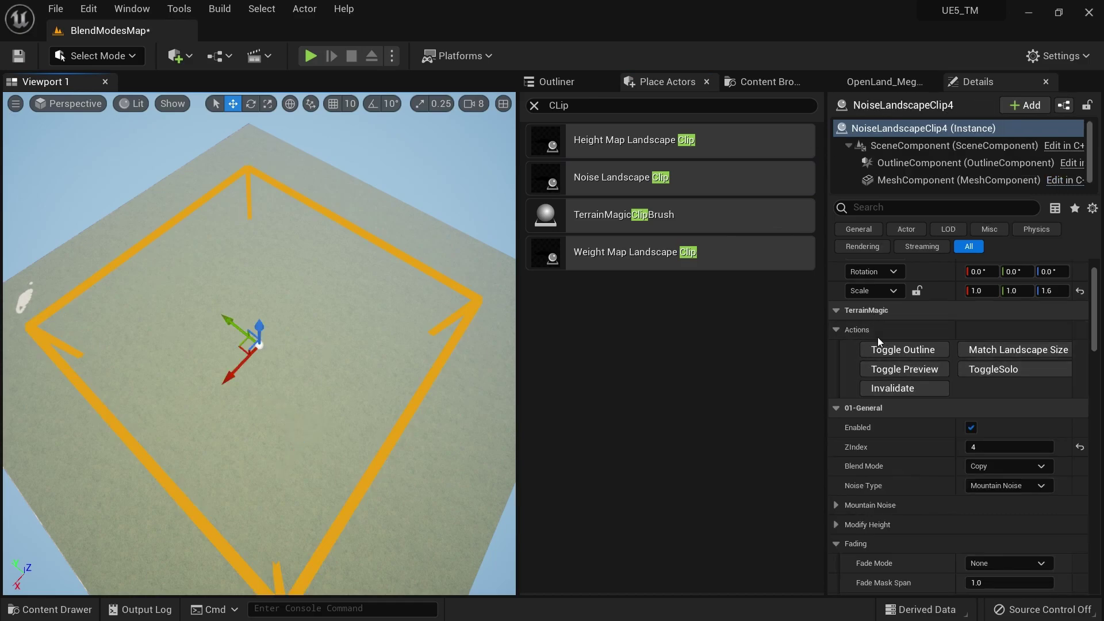
pyautogui.click(1005, 353)
pyautogui.click(1006, 349)
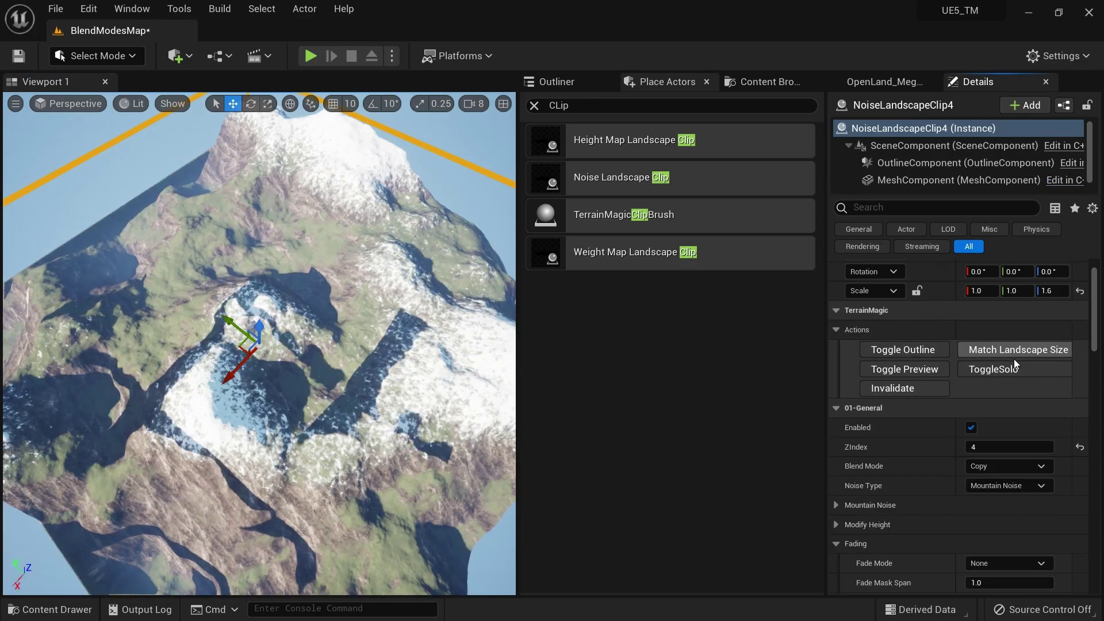
pyautogui.moveTo(262, 354); pyautogui.dragTo(339, 314, button='right')
pyautogui.moveTo(230, 173); pyautogui.dragTo(259, 164, button='right')
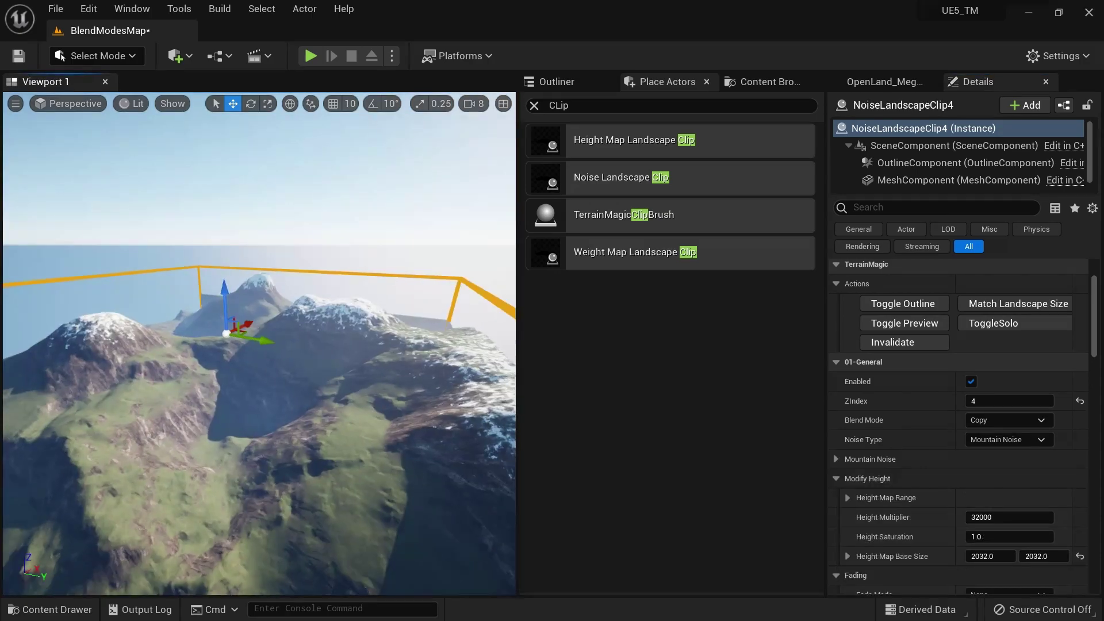
pyautogui.moveTo(259, 345); pyautogui.dragTo(244, 334, button='right')
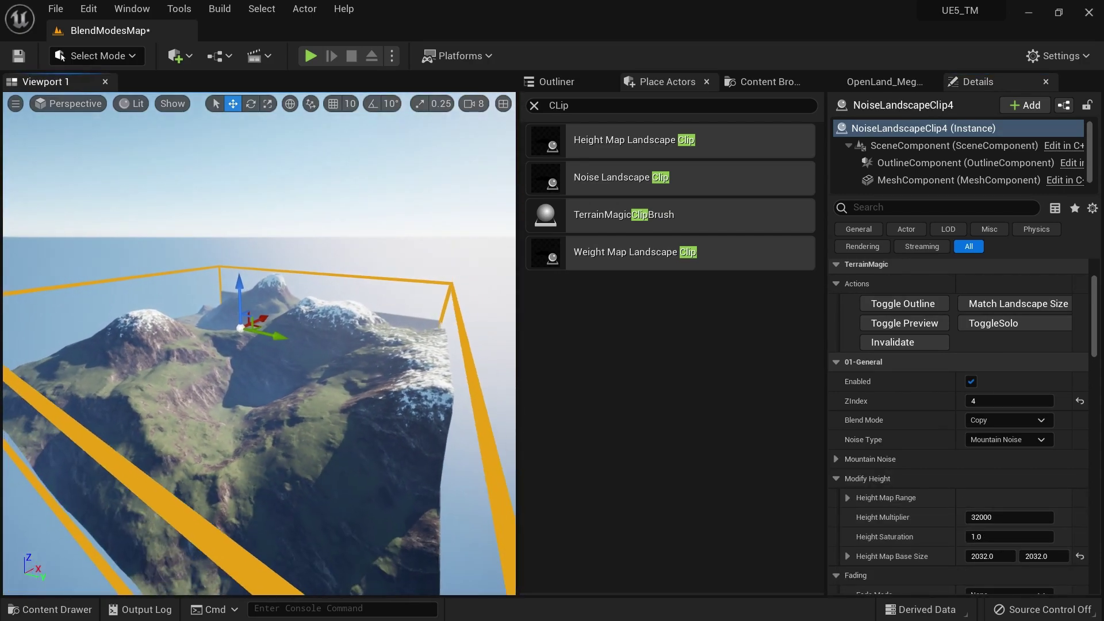
pyautogui.moveTo(451, 393); pyautogui.dragTo(448, 393, button='right')
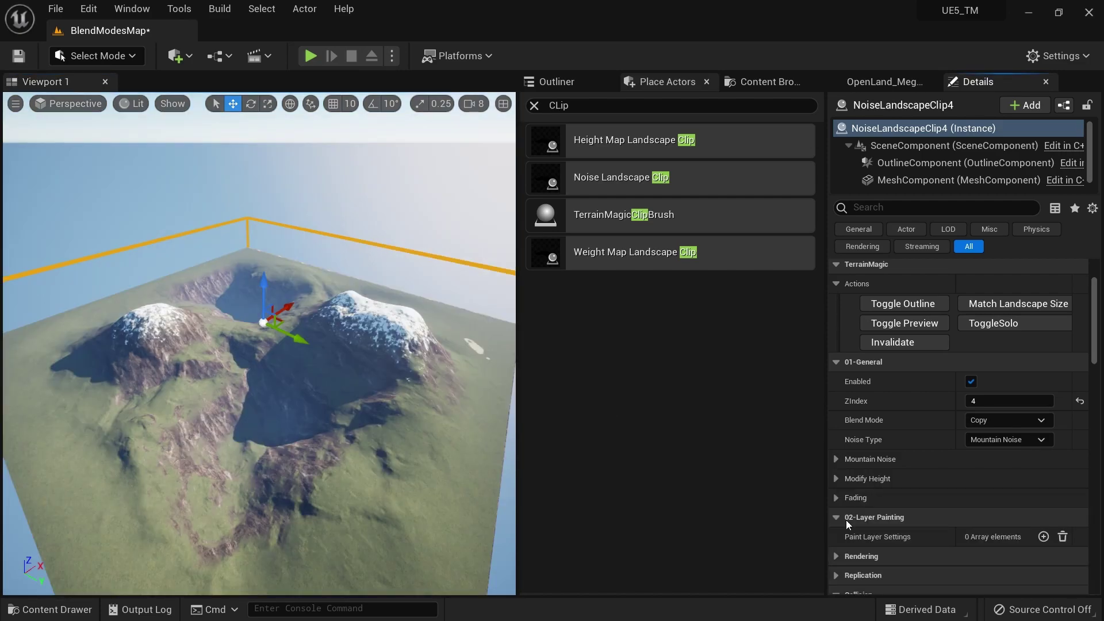
pyautogui.scroll(-2, 866, 530)
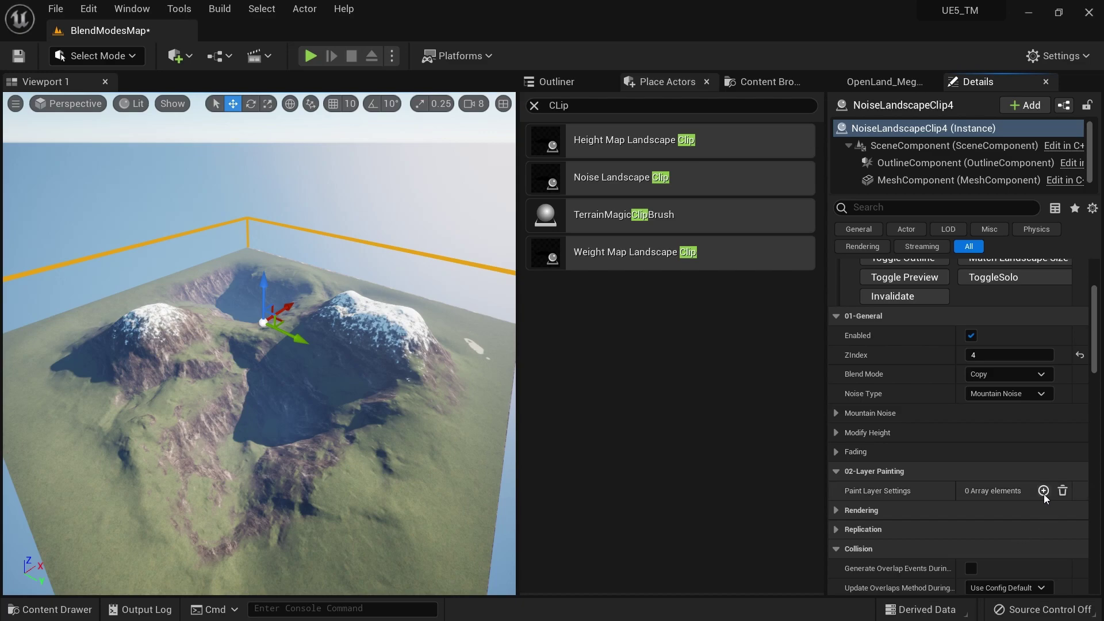
# Add a paint layer entry to the noise clip named SandAlpha
pyautogui.click(1044, 491)
pyautogui.click(848, 511)
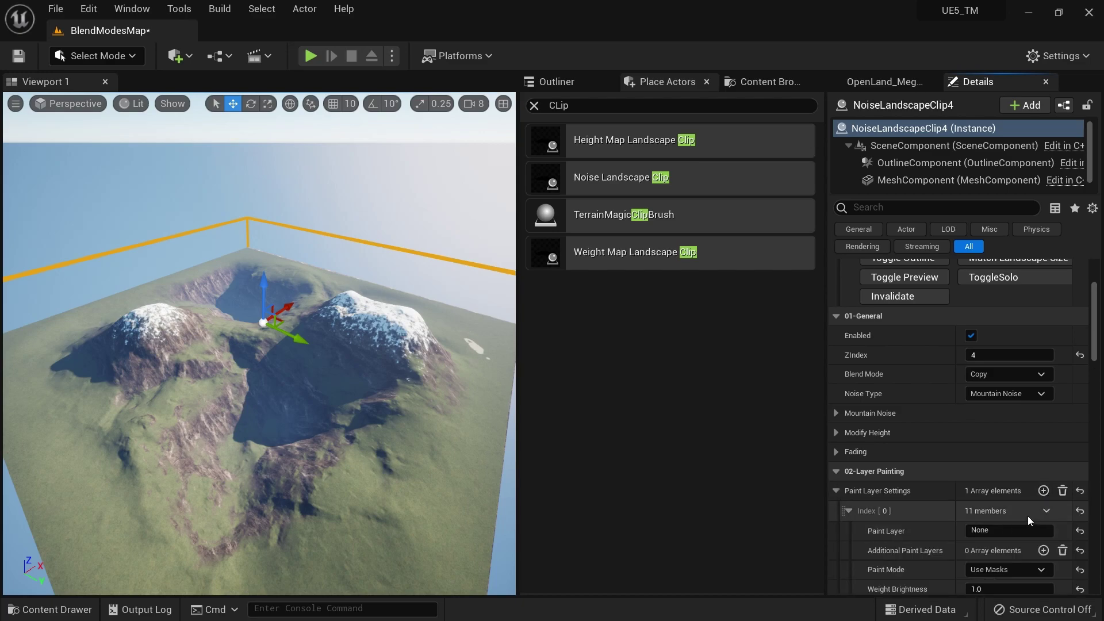
pyautogui.click(1004, 530)
pyautogui.write('Sand')
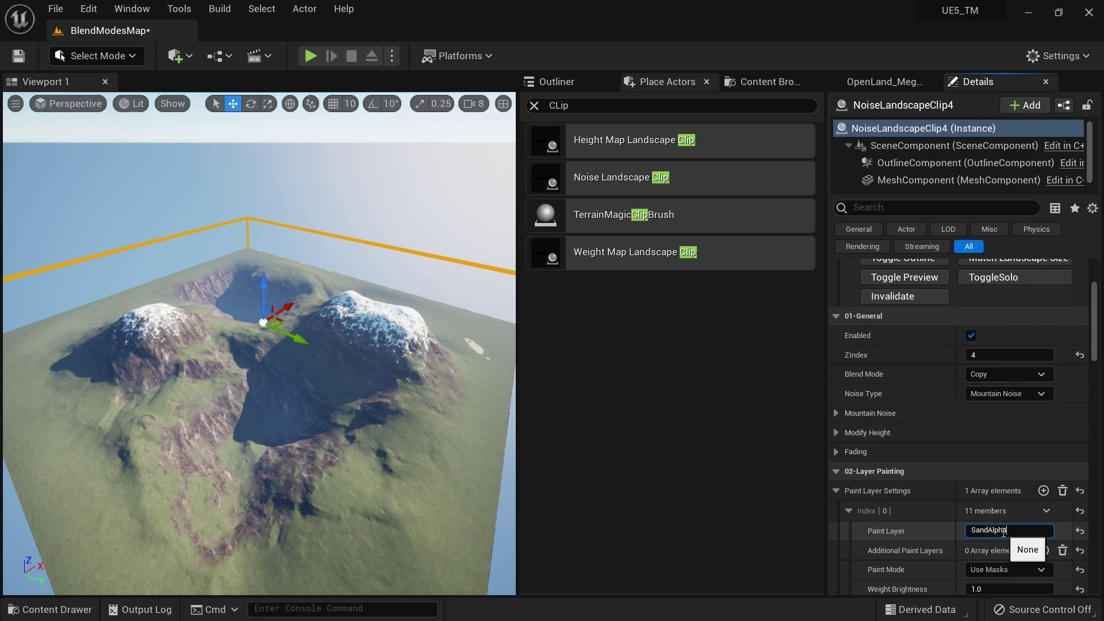
pyautogui.write('Alpha')
pyautogui.press('Return')
# Set the SandAlpha paint mode to Fill Layer and regenerate the landscape
pyautogui.scroll(-3, 1017, 556)
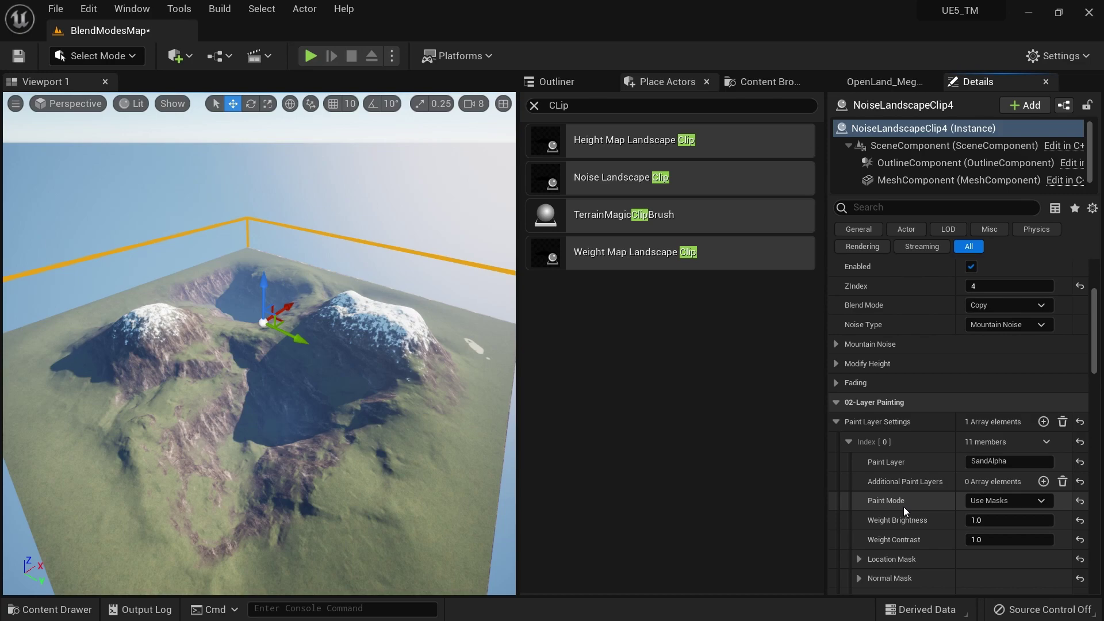
pyautogui.click(1006, 500)
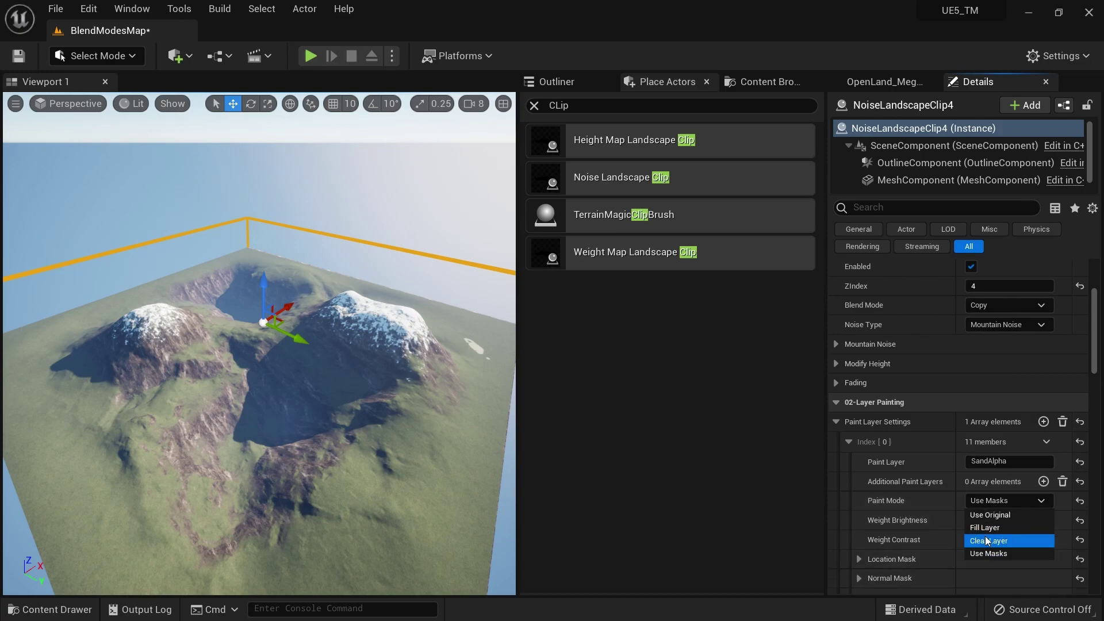
pyautogui.click(985, 533)
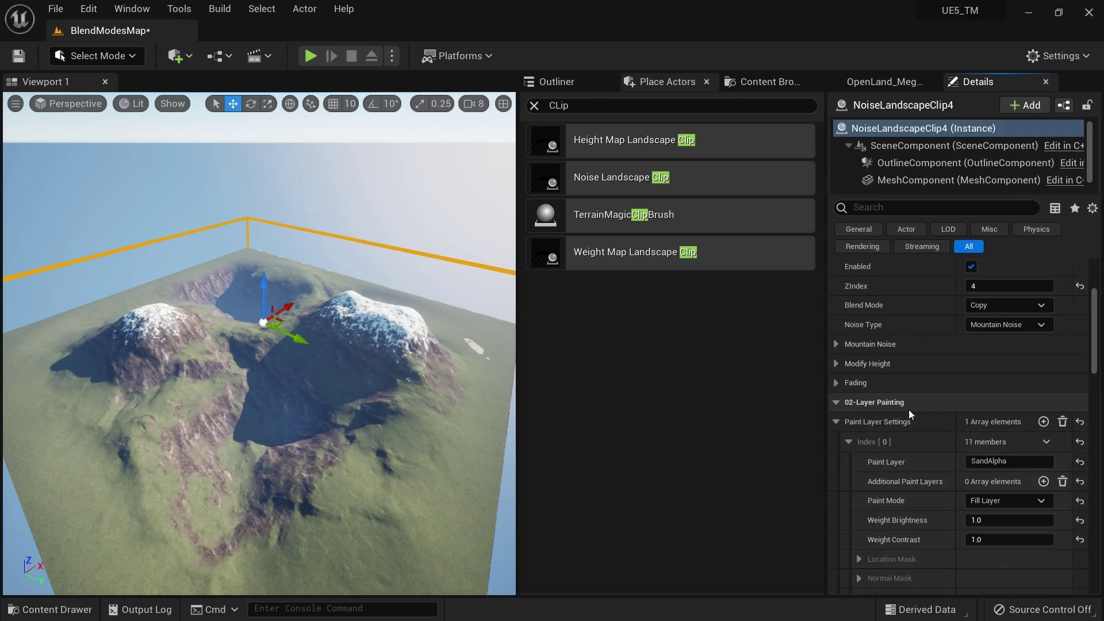
pyautogui.scroll(4, 900, 368)
pyautogui.click(894, 320)
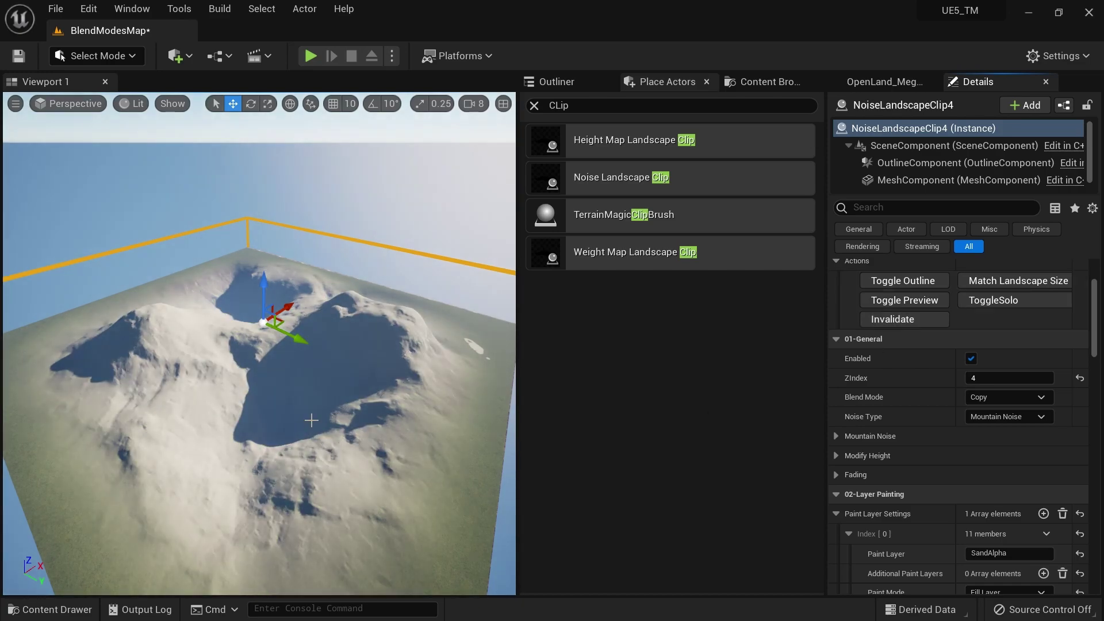
pyautogui.moveTo(300, 400); pyautogui.dragTo(325, 435, button='right')
pyautogui.moveTo(271, 388); pyautogui.dragTo(273, 387, button='right')
pyautogui.scroll(-2, 992, 530)
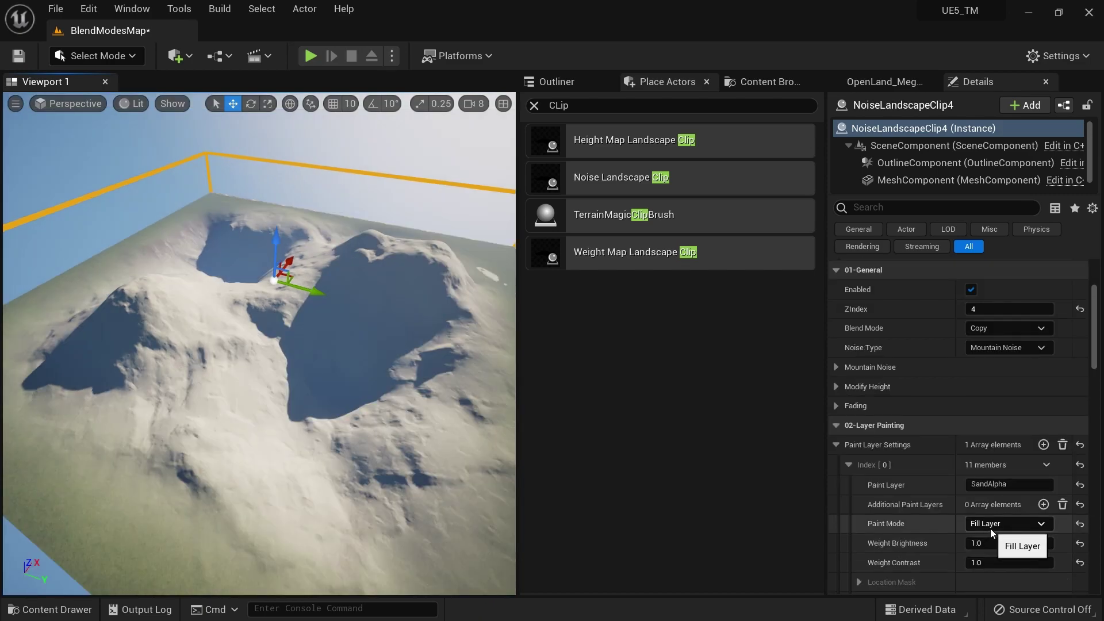
# Switch the SandAlpha paint mode to Clear Layer and refresh the terrain
pyautogui.click(1002, 527)
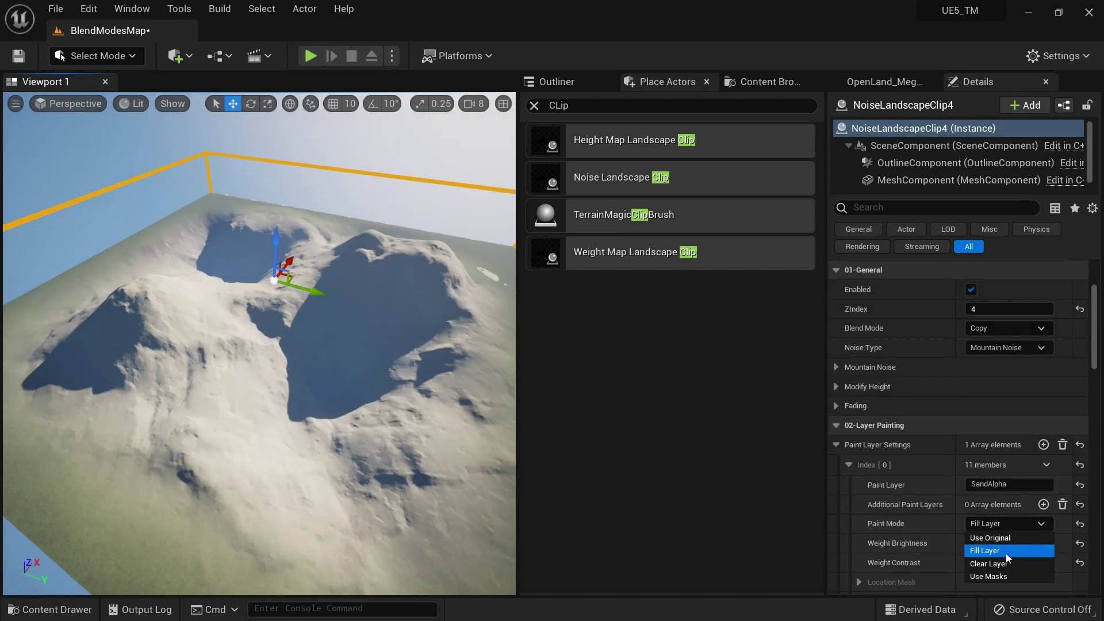
pyautogui.click(1003, 565)
pyautogui.scroll(3, 909, 391)
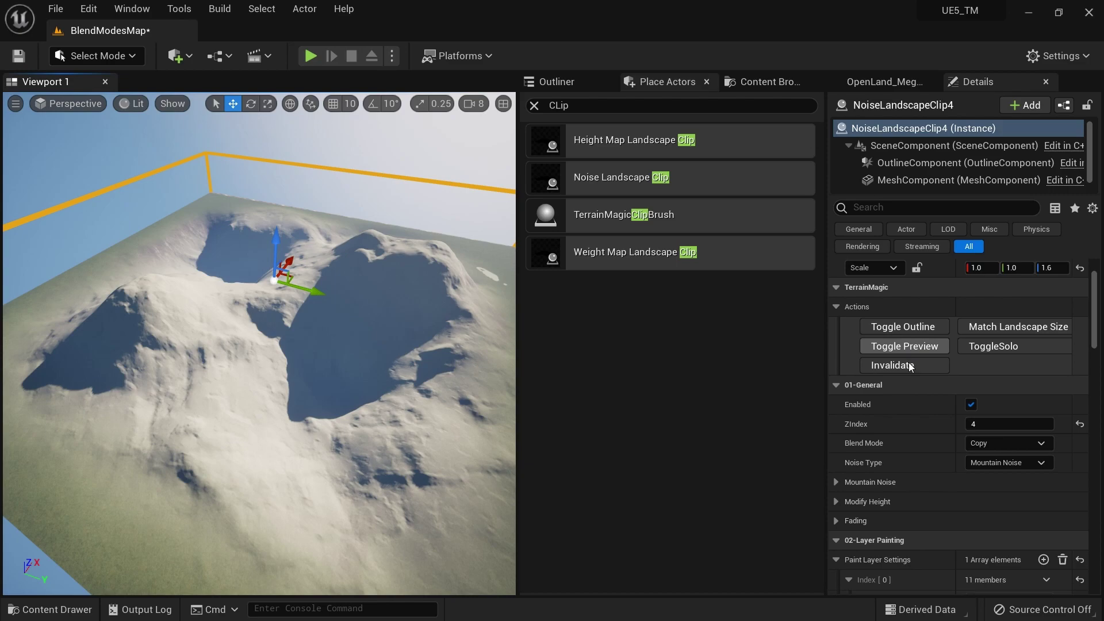
pyautogui.click(926, 368)
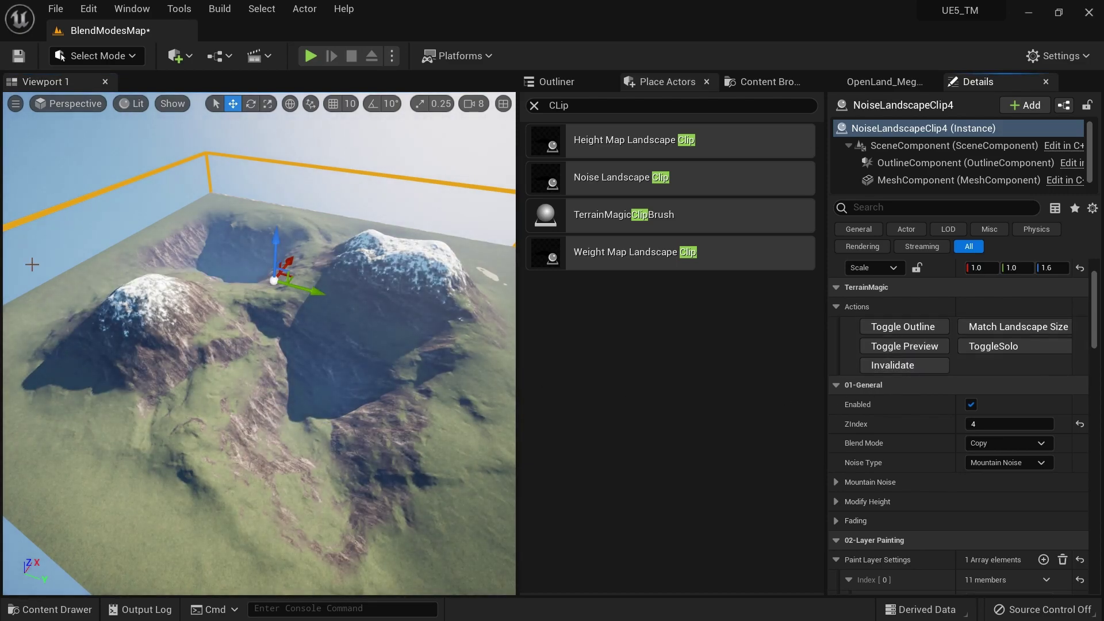
pyautogui.scroll(-5, 894, 541)
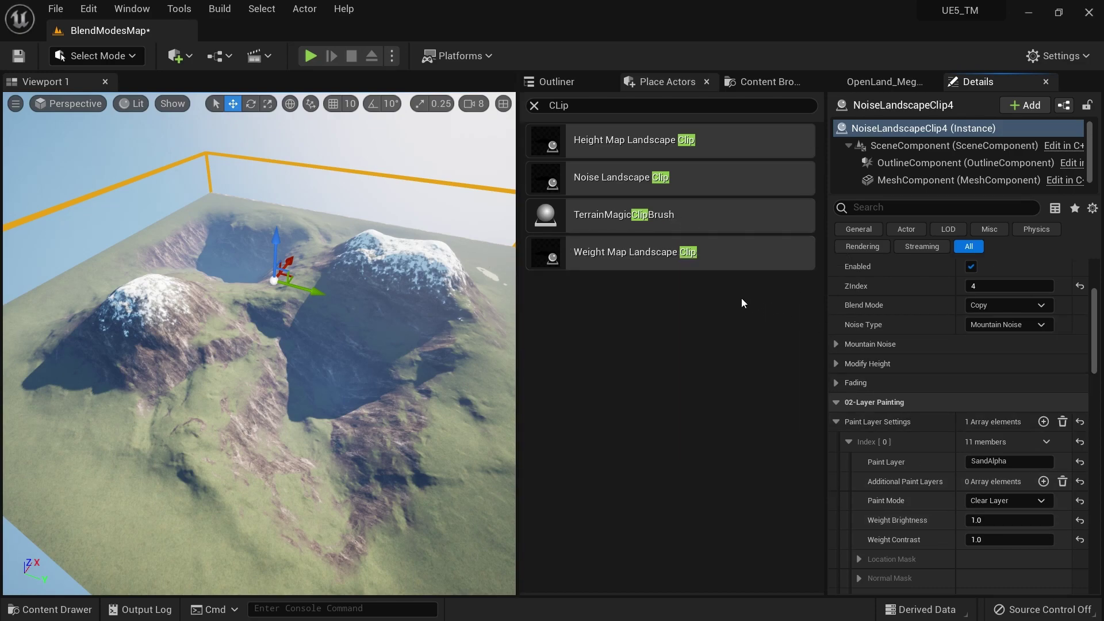
# Set the SandAlpha paint mode to Use Masks
pyautogui.click(989, 500)
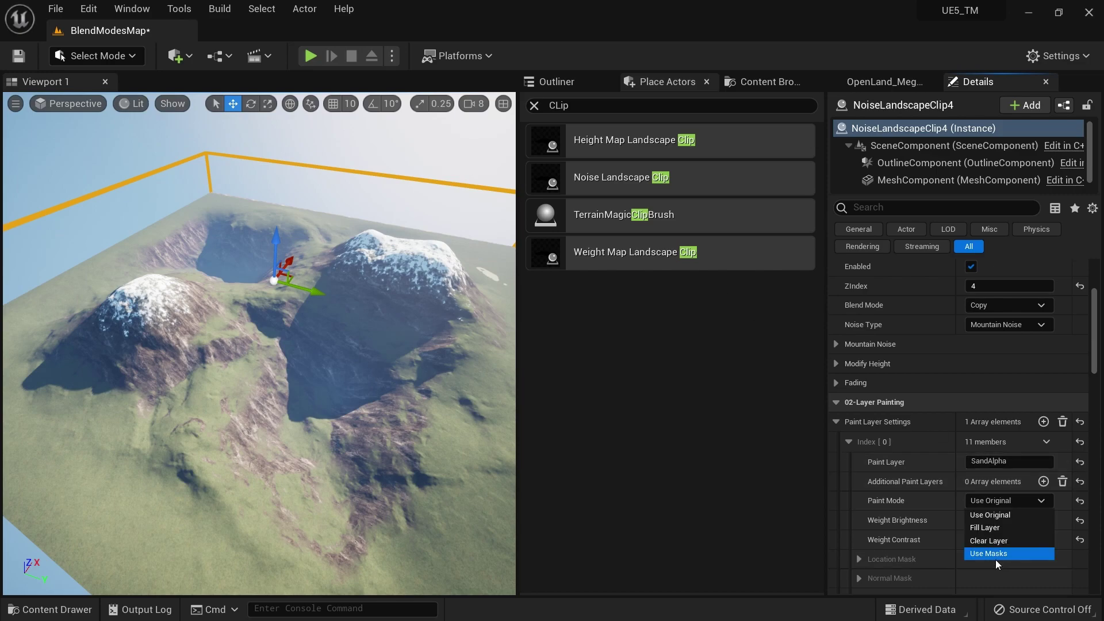
pyautogui.click(996, 554)
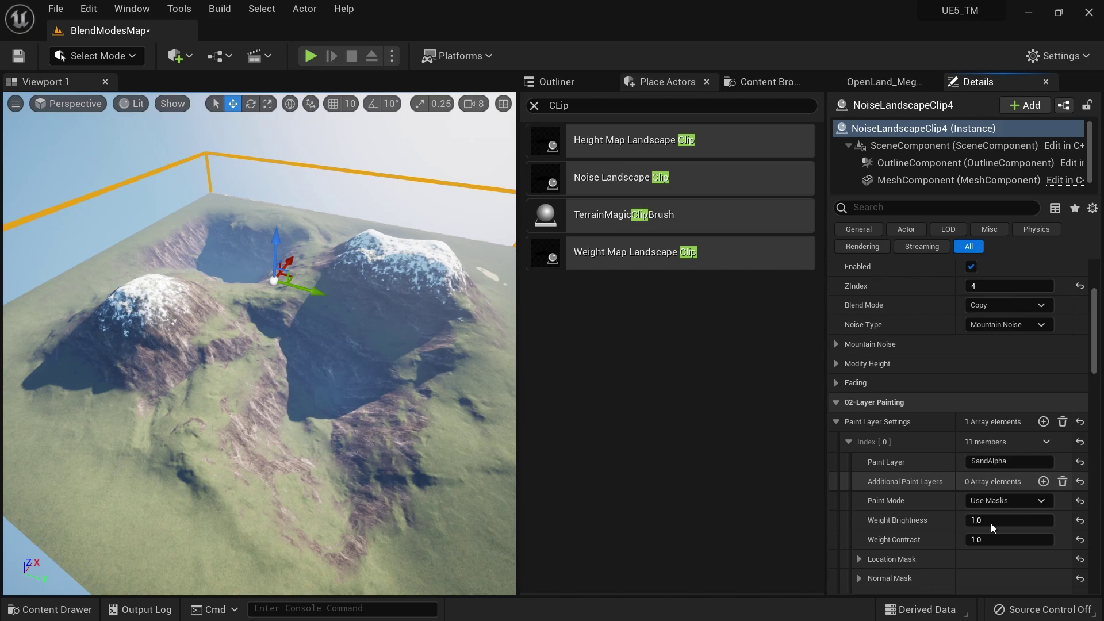
pyautogui.scroll(-3, 932, 546)
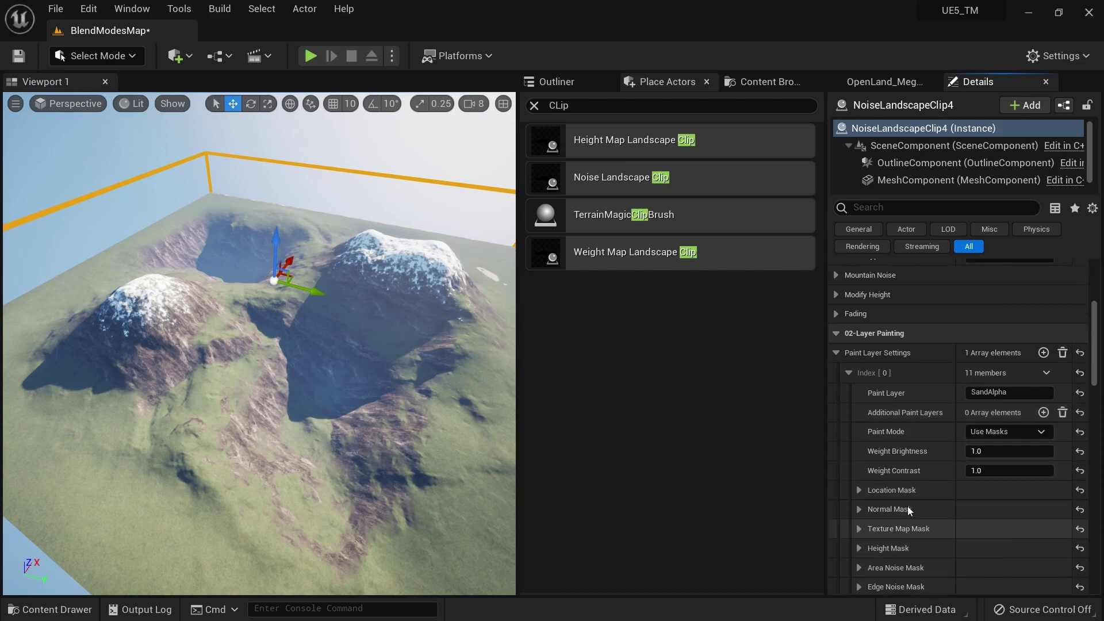
# Enable the Normal Mask and rebuild the terrain to show sand on flatter ground
pyautogui.click(860, 510)
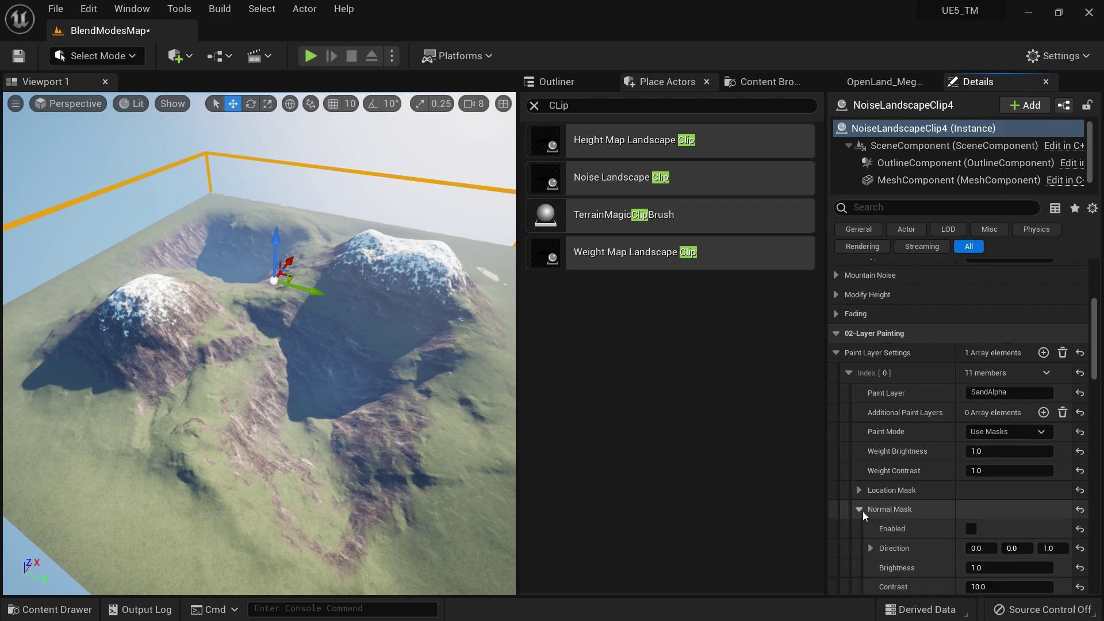
pyautogui.click(970, 529)
pyautogui.scroll(5, 986, 501)
pyautogui.click(898, 319)
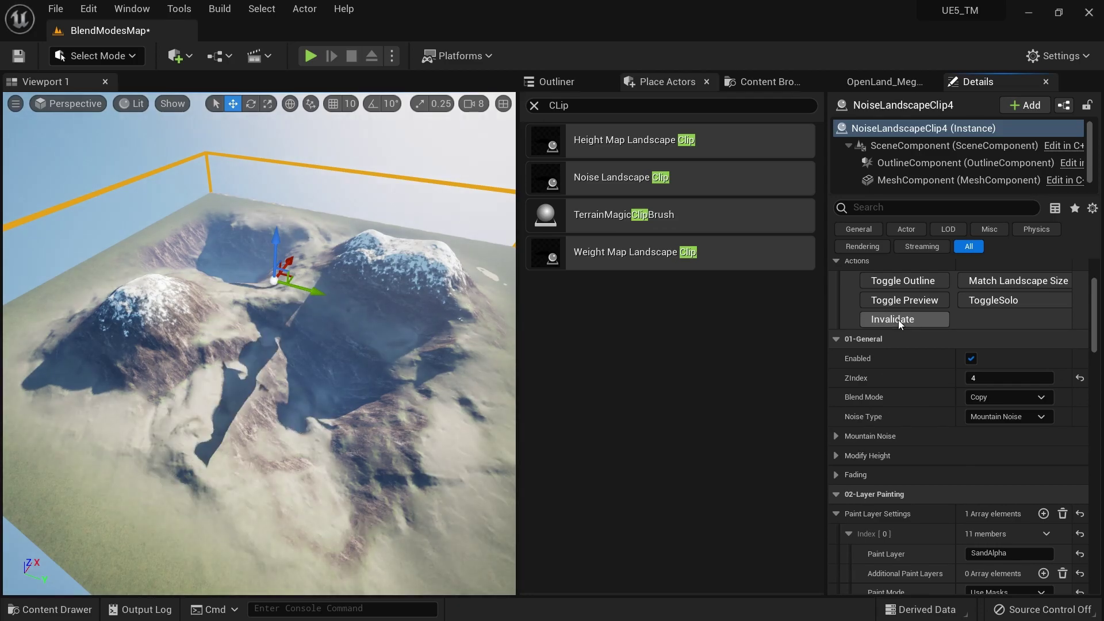
pyautogui.moveTo(313, 365)
pyautogui.mouseDown(button='right')
pyautogui.moveTo(292, 371)
pyautogui.moveTo(322, 369)
pyautogui.moveTo(291, 384)
pyautogui.moveTo(305, 377)
pyautogui.mouseUp(button='right')
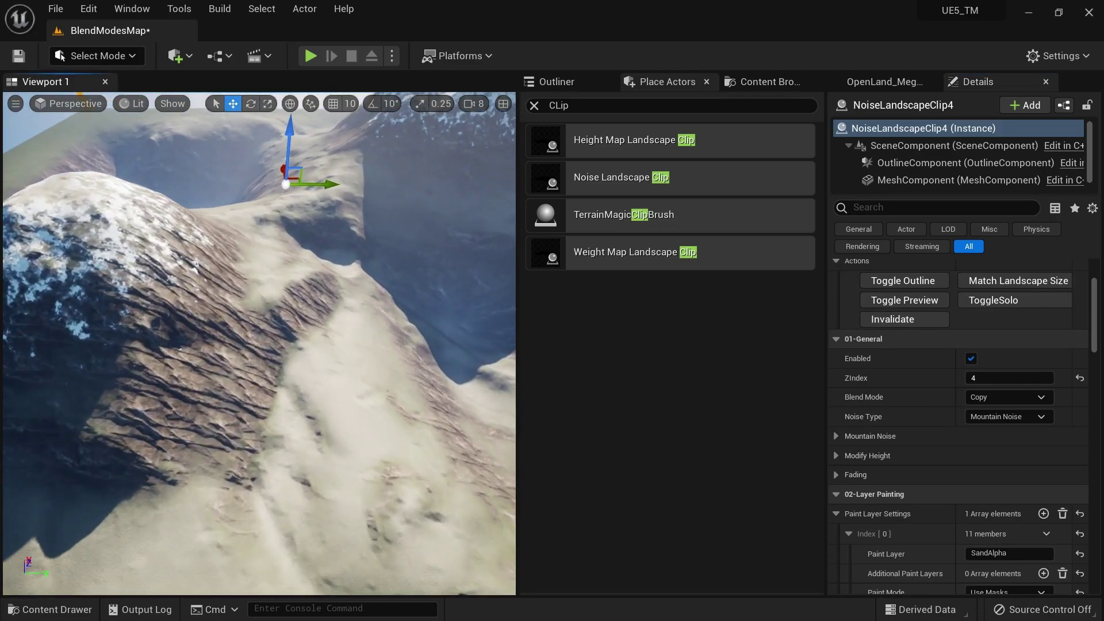
pyautogui.moveTo(284, 417); pyautogui.dragTo(264, 440, button='right')
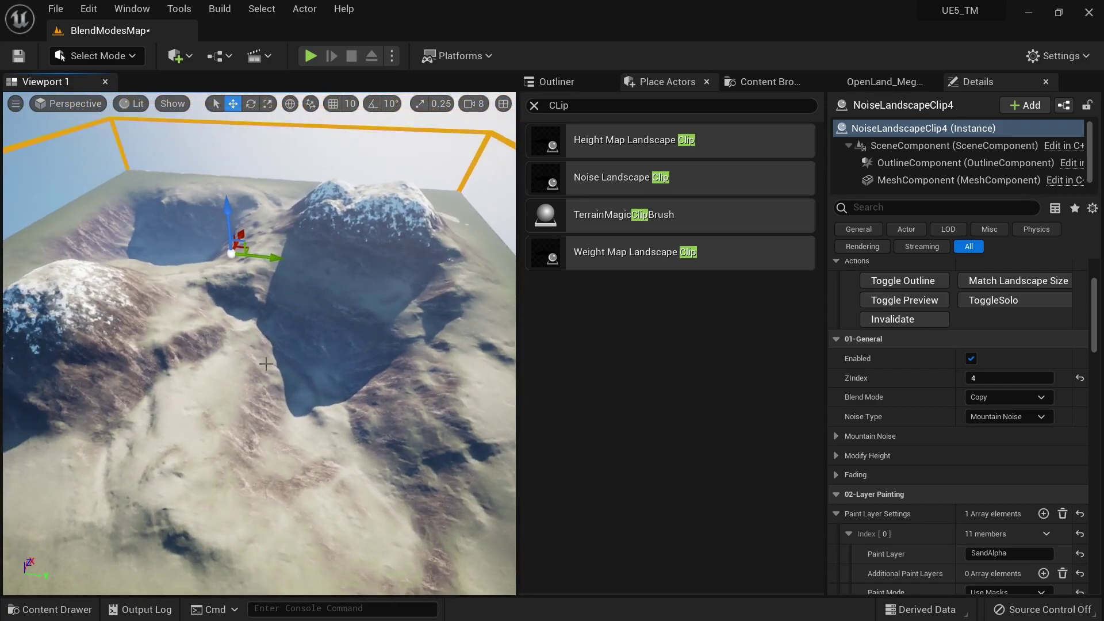
pyautogui.scroll(-2, 933, 563)
pyautogui.click(933, 560)
pyautogui.scroll(-2, 934, 560)
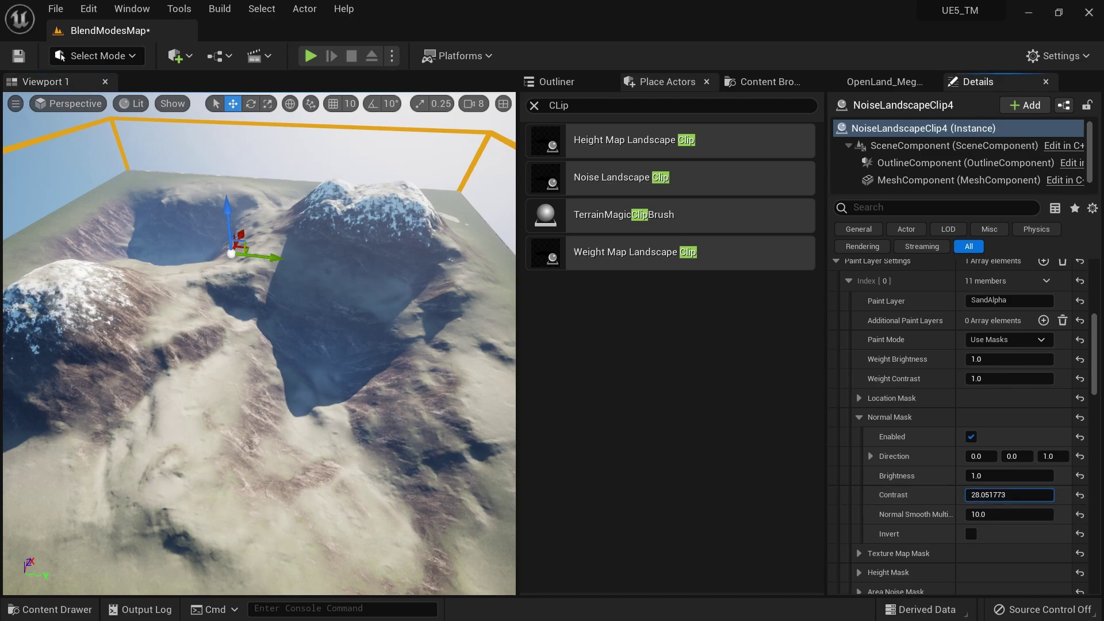
# Refresh the terrain with Normal Mask contrast 7.64904
pyautogui.scroll(5, 886, 391)
pyautogui.click(889, 319)
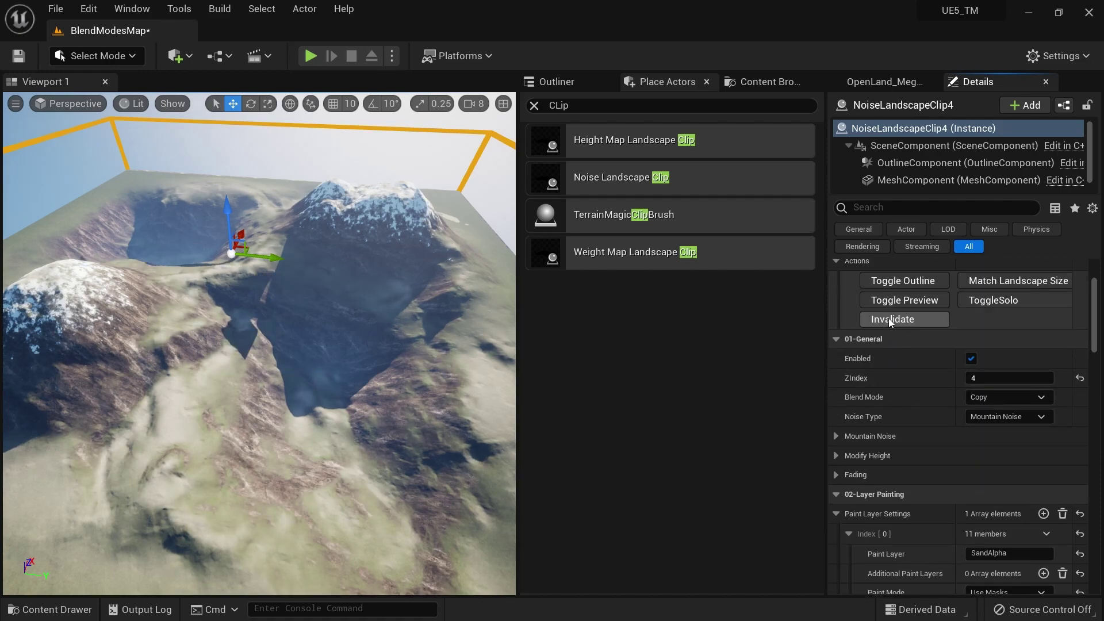
pyautogui.moveTo(465, 398); pyautogui.dragTo(489, 368, button='right')
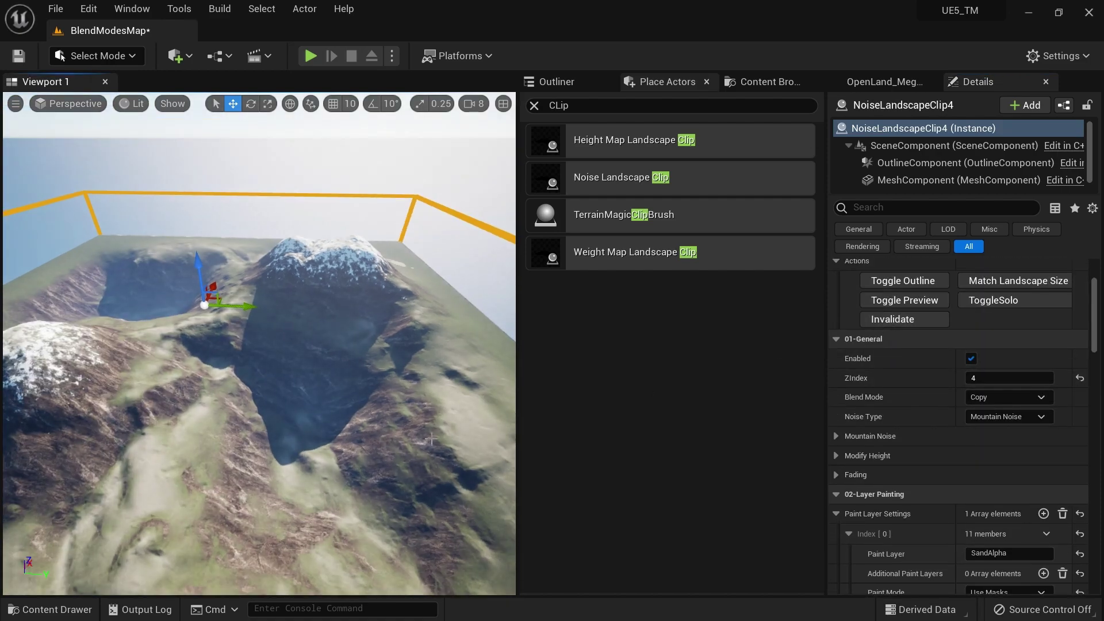
pyautogui.scroll(-5, 972, 509)
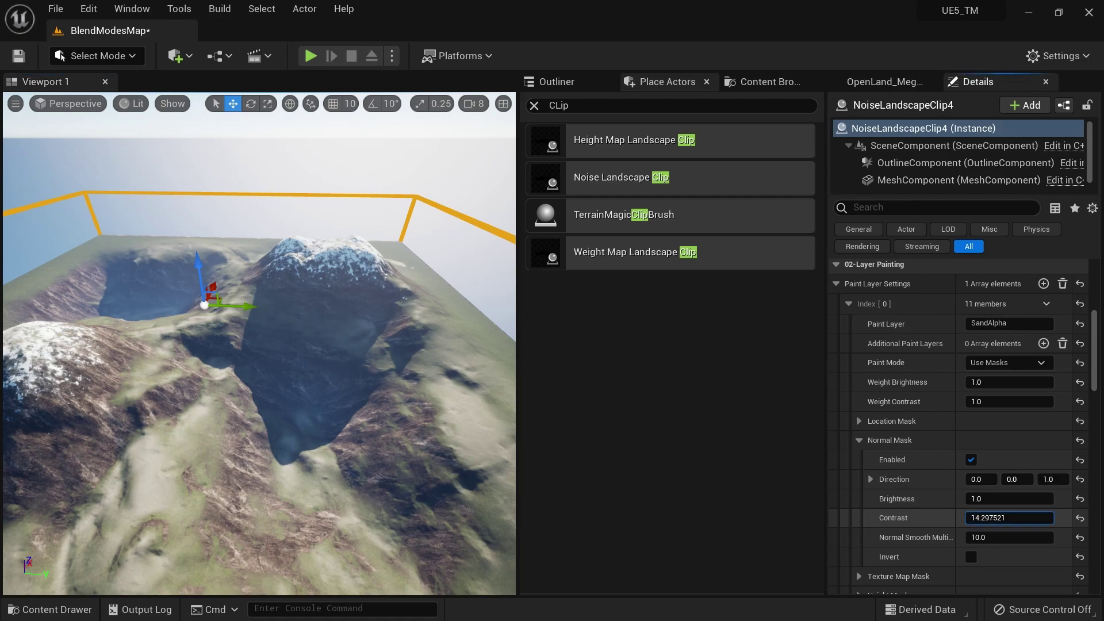
pyautogui.scroll(5, 910, 357)
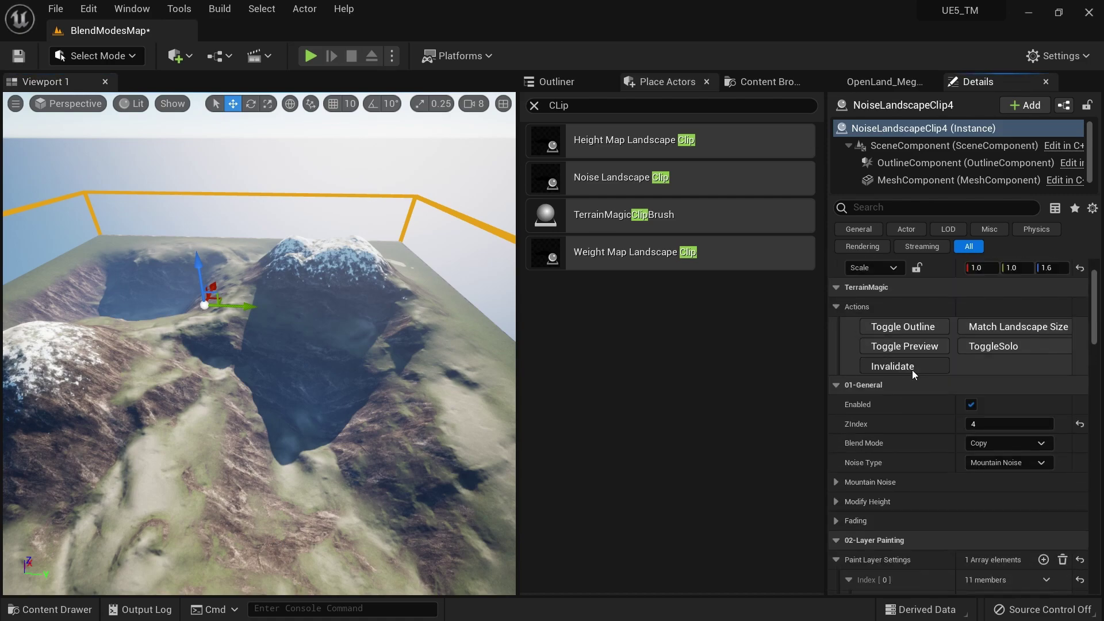
pyautogui.click(912, 368)
pyautogui.scroll(-6, 989, 506)
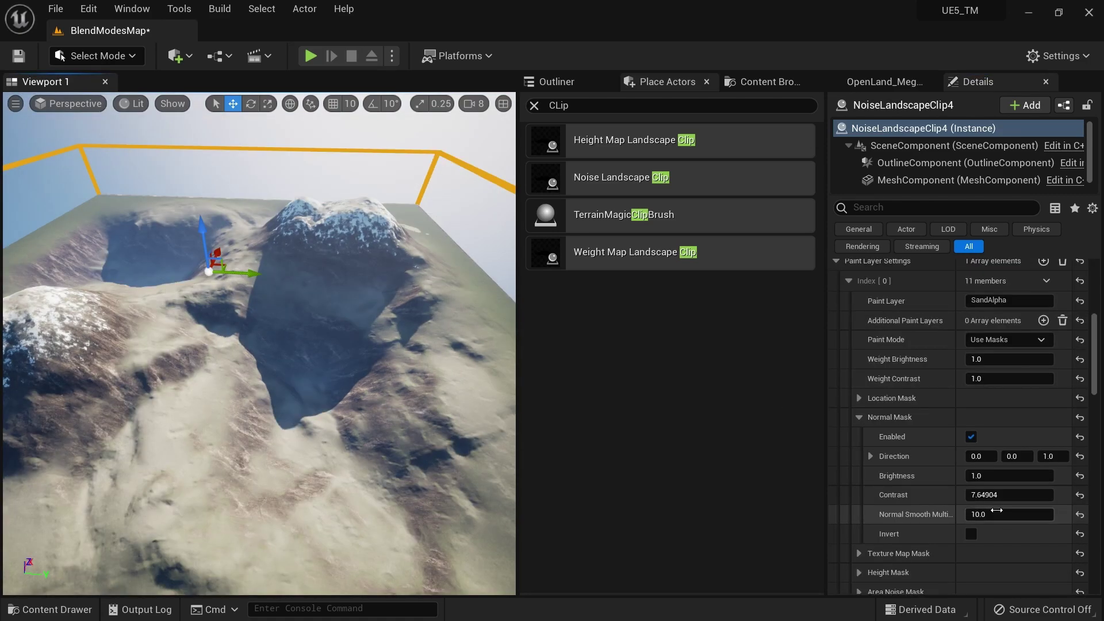
# Raise Normal Mask brightness to 1.910311, refresh, and inspect the sand-covered terrain
pyautogui.moveTo(986, 477); pyautogui.dragTo(1018, 477)
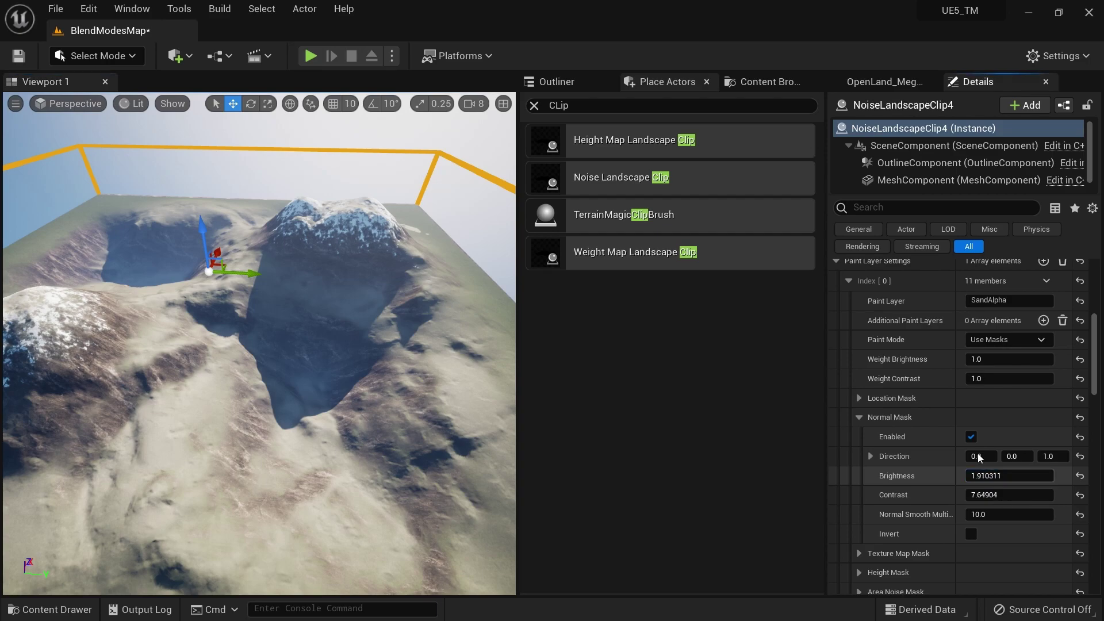
pyautogui.scroll(6, 943, 414)
pyautogui.click(900, 343)
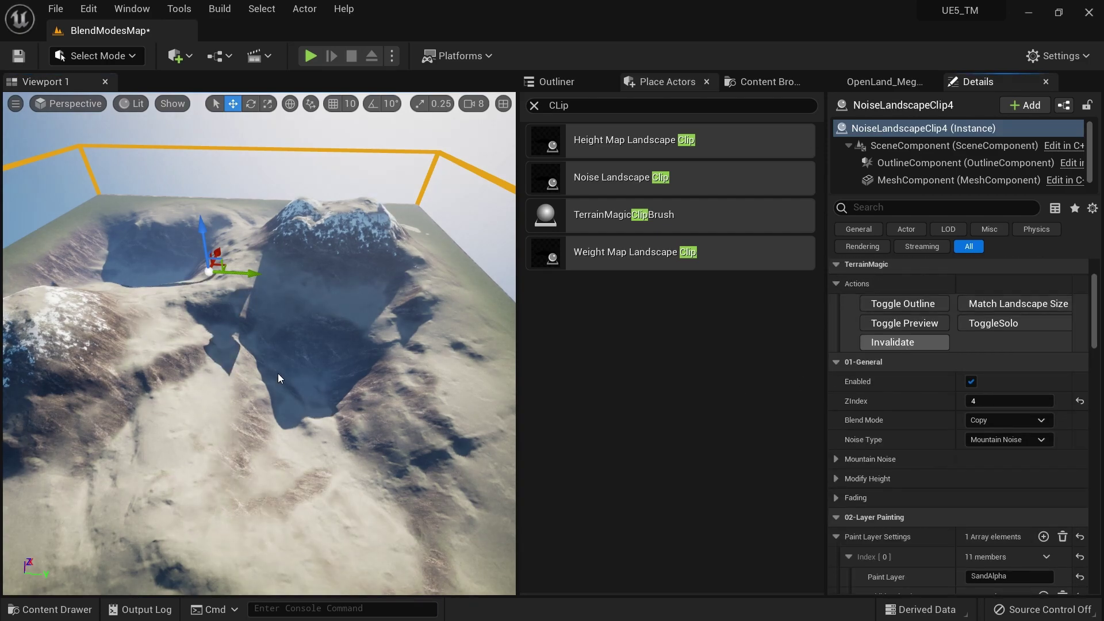
pyautogui.moveTo(277, 374); pyautogui.dragTo(318, 352, button='right')
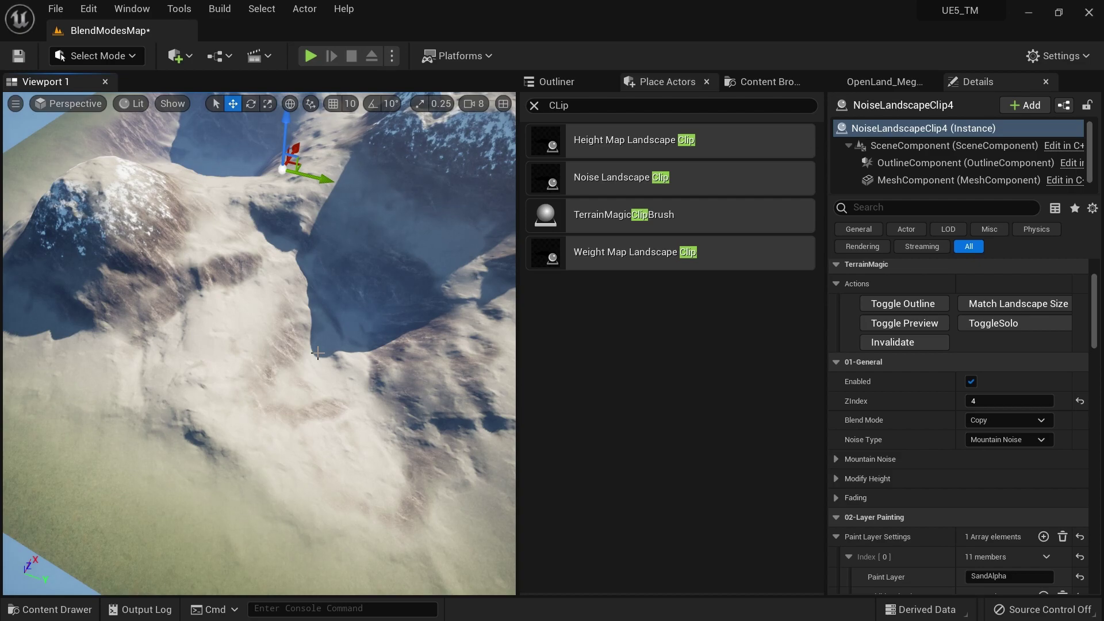
pyautogui.moveTo(206, 340); pyautogui.dragTo(262, 314, button='right')
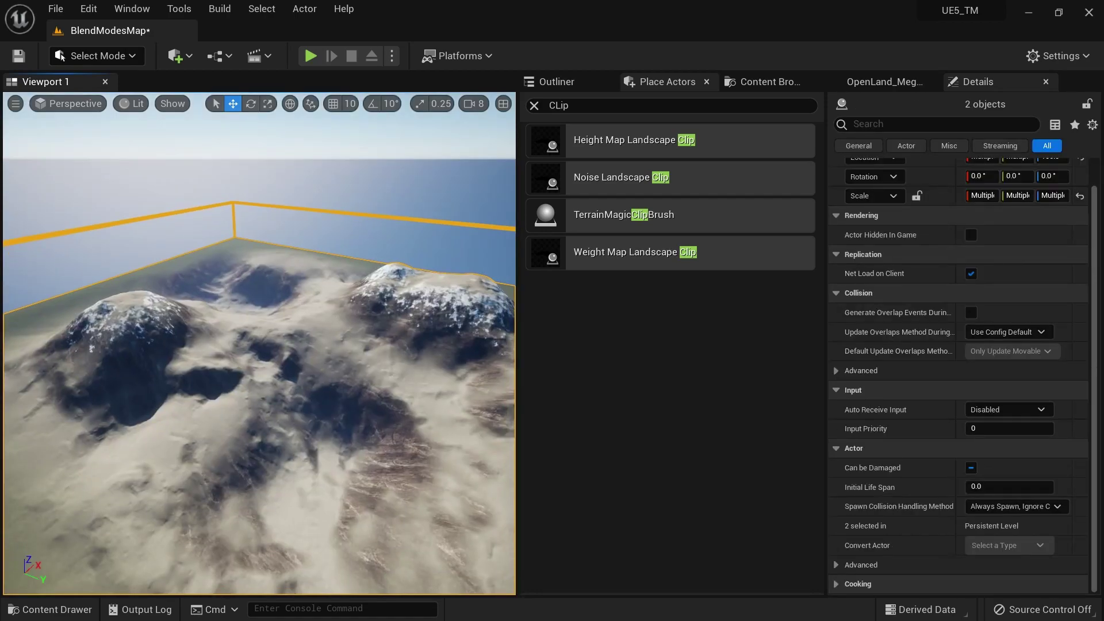
pyautogui.moveTo(149, 325); pyautogui.dragTo(133, 326, button='right')
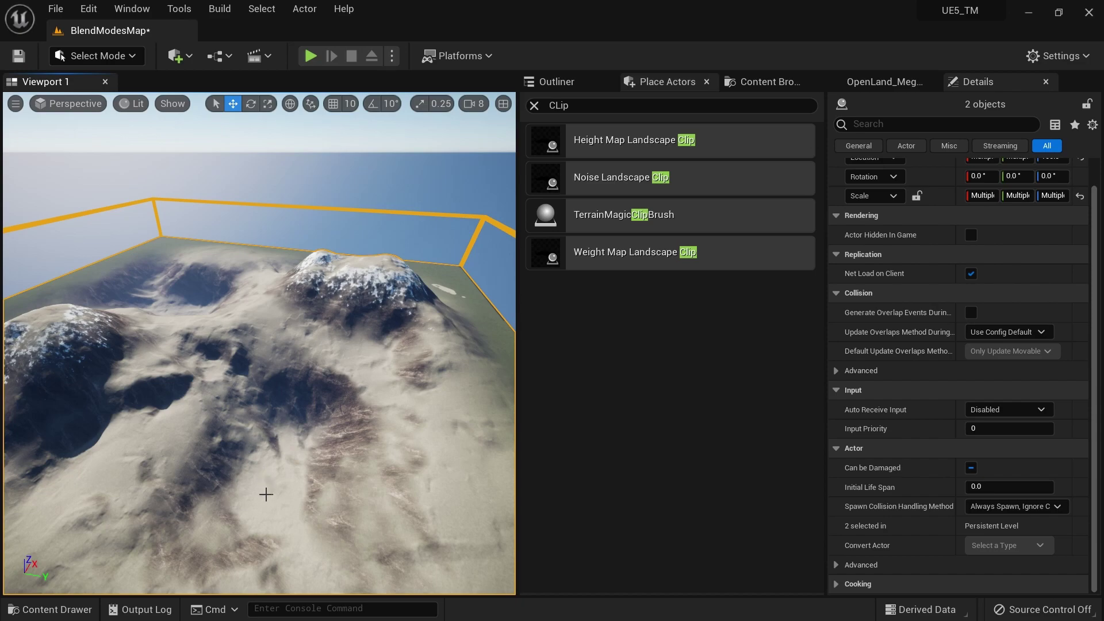
pyautogui.moveTo(266, 494); pyautogui.dragTo(121, 437, button='right')
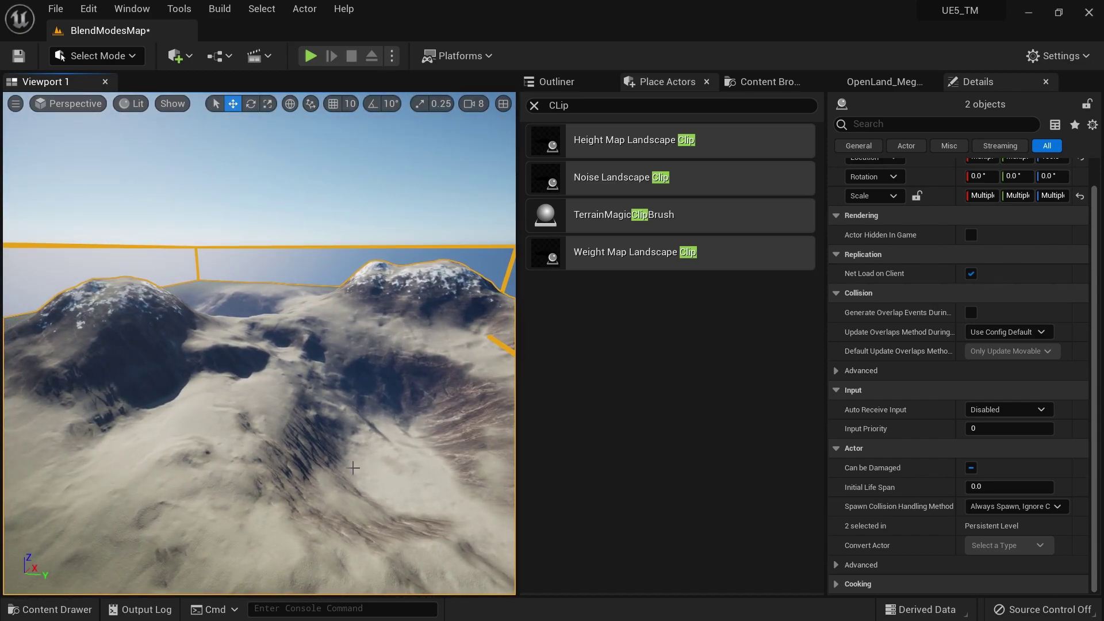
pyautogui.moveTo(353, 468)
pyautogui.mouseDown(button='right')
pyautogui.moveTo(360, 476)
pyautogui.moveTo(354, 467)
pyautogui.mouseUp(button='right')
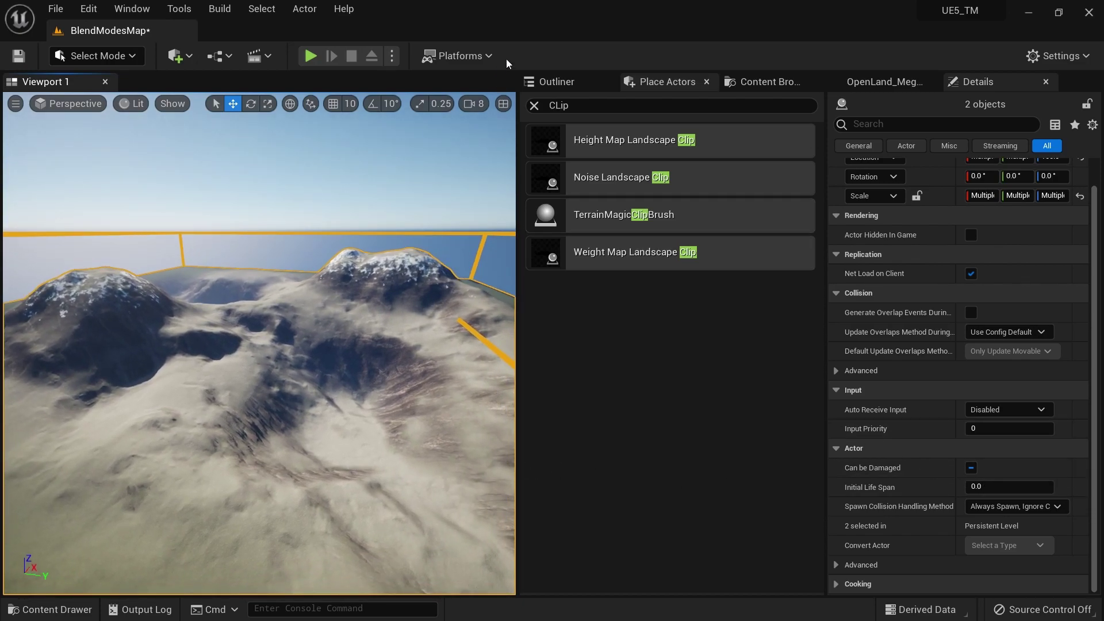
pyautogui.click(556, 81)
# On NoiseLandscapeClip4, collapse Normal Mask, enable Height Mask, and edit Range Start to -32000
pyautogui.click(642, 186)
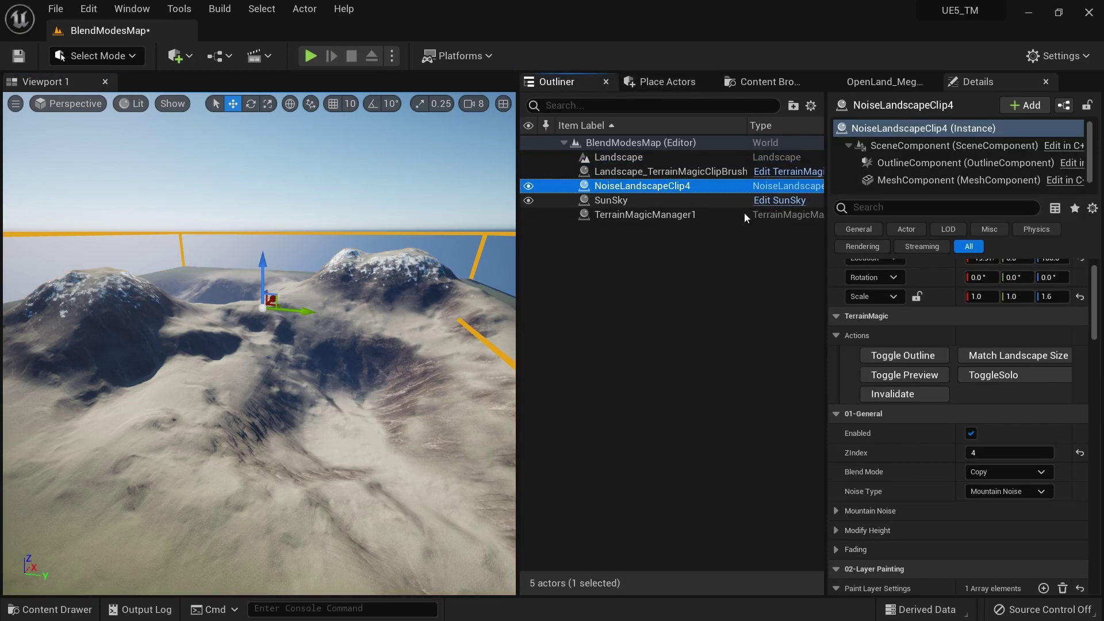
pyautogui.scroll(-5, 896, 413)
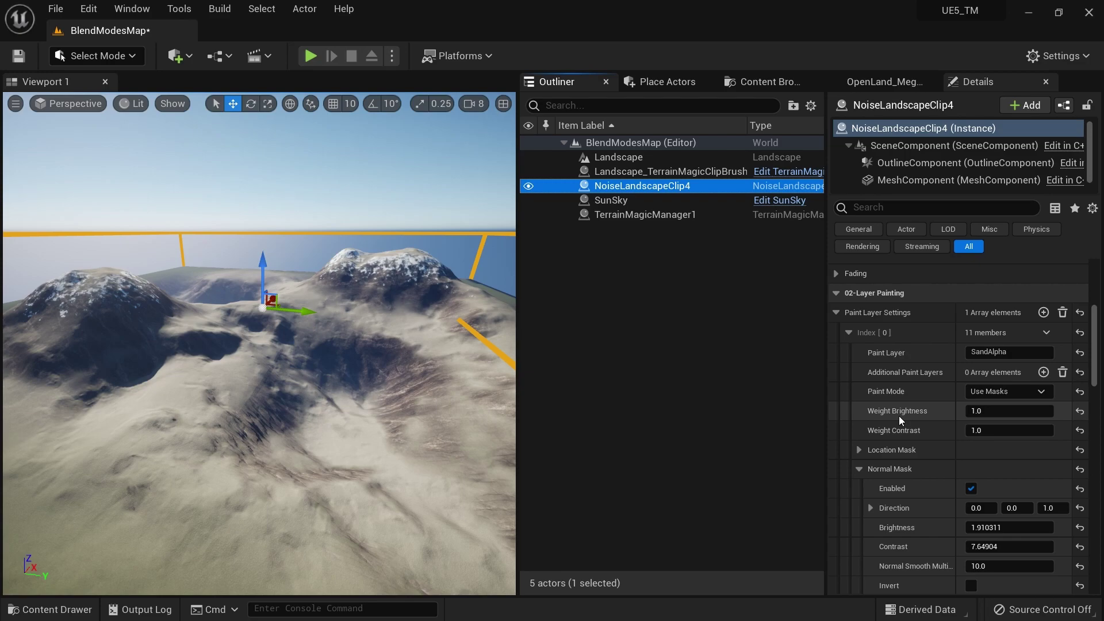
pyautogui.click(860, 470)
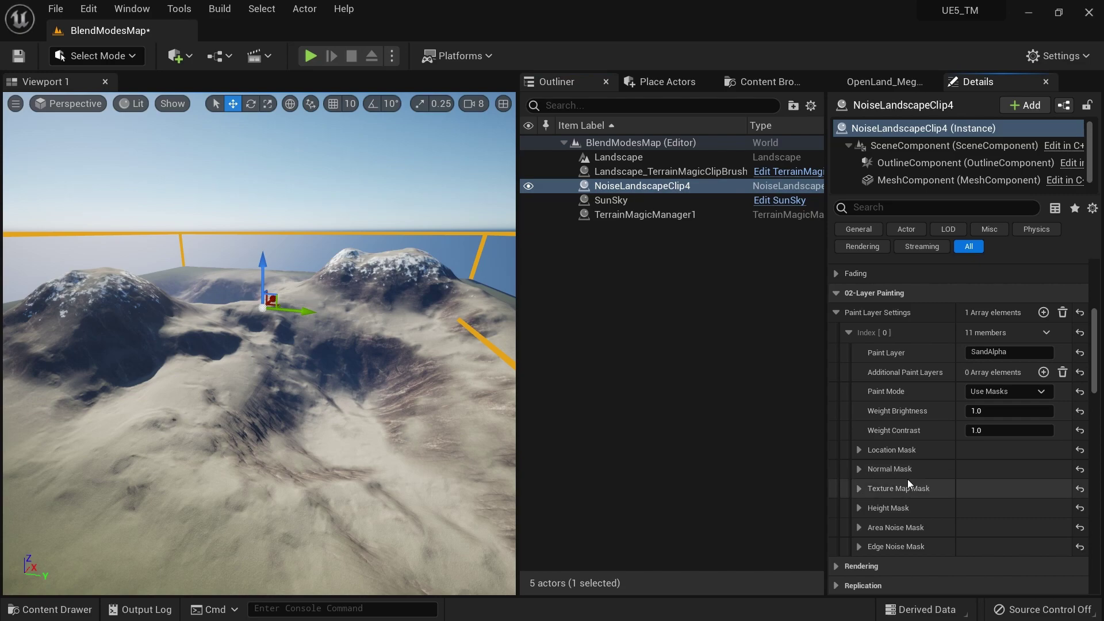
pyautogui.click(859, 508)
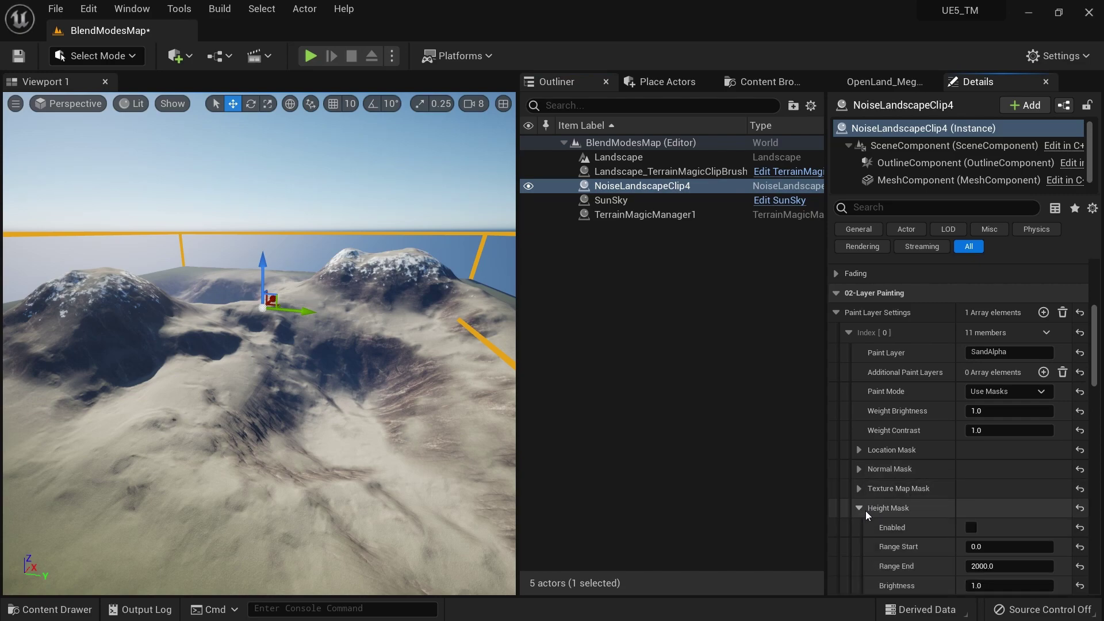
pyautogui.click(971, 527)
pyautogui.scroll(-2, 999, 512)
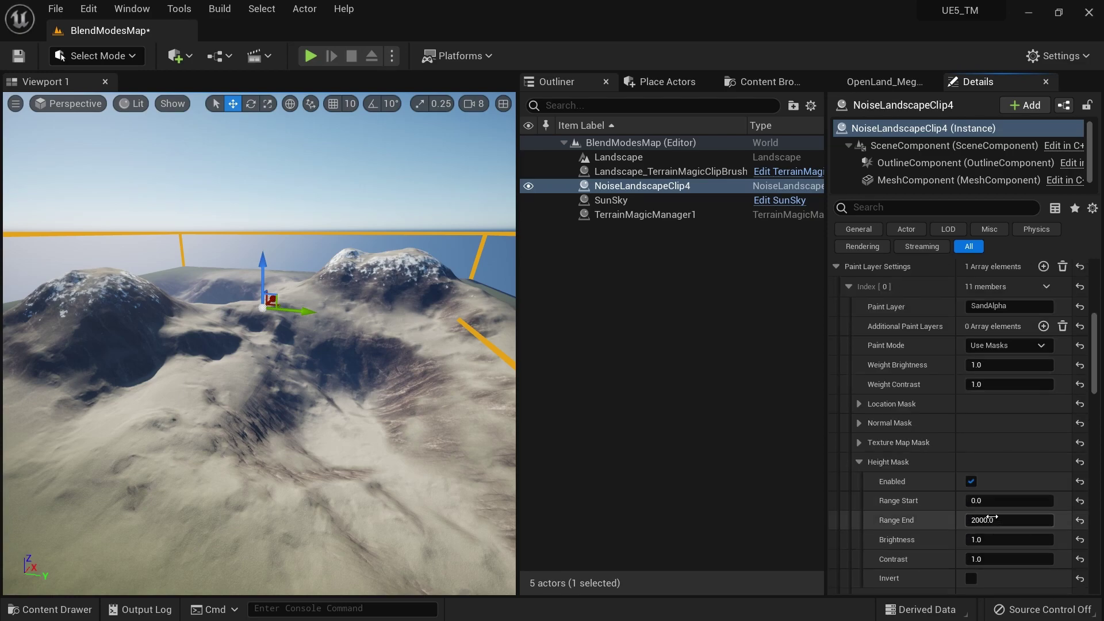
pyautogui.click(991, 503)
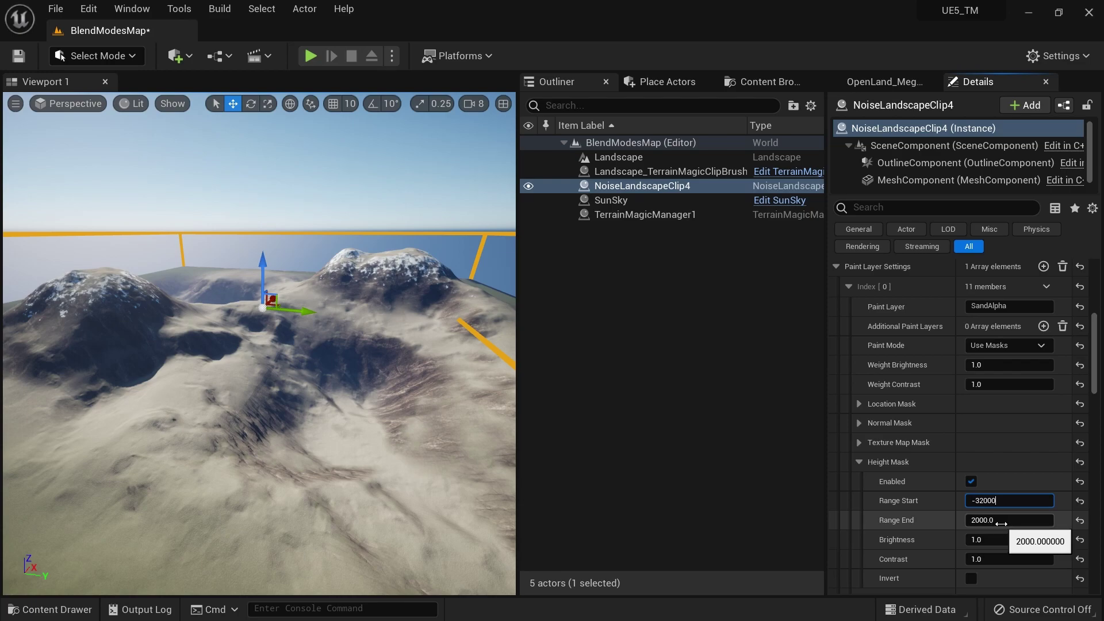
# Commit Height Mask Range Start -32000 and regenerate the landscape
pyautogui.click(1001, 523)
pyautogui.scroll(5, 973, 426)
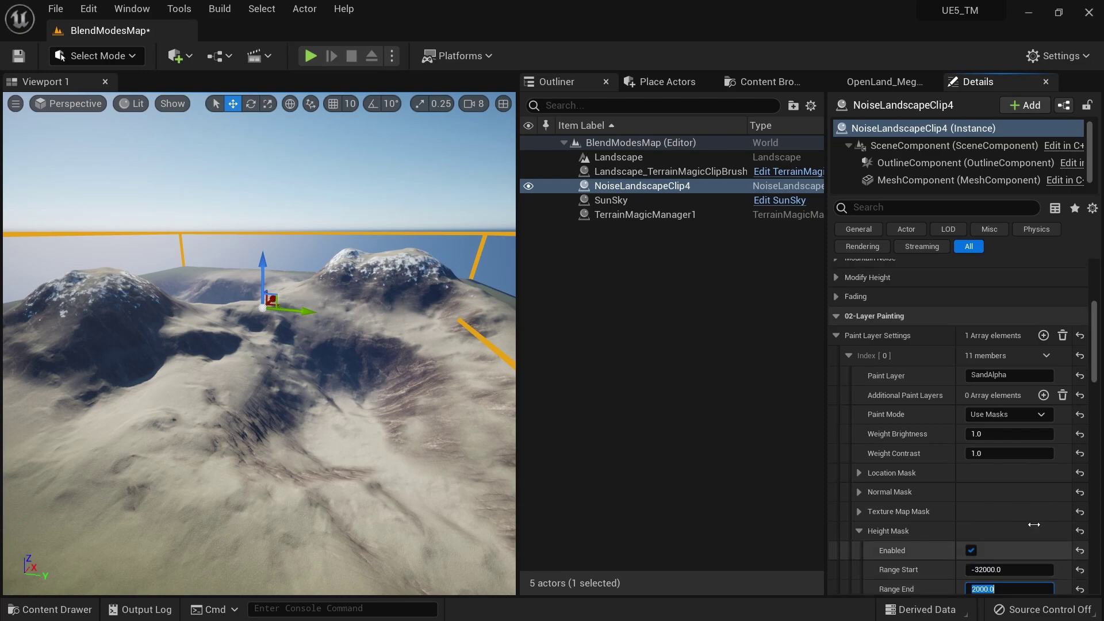
pyautogui.click(902, 327)
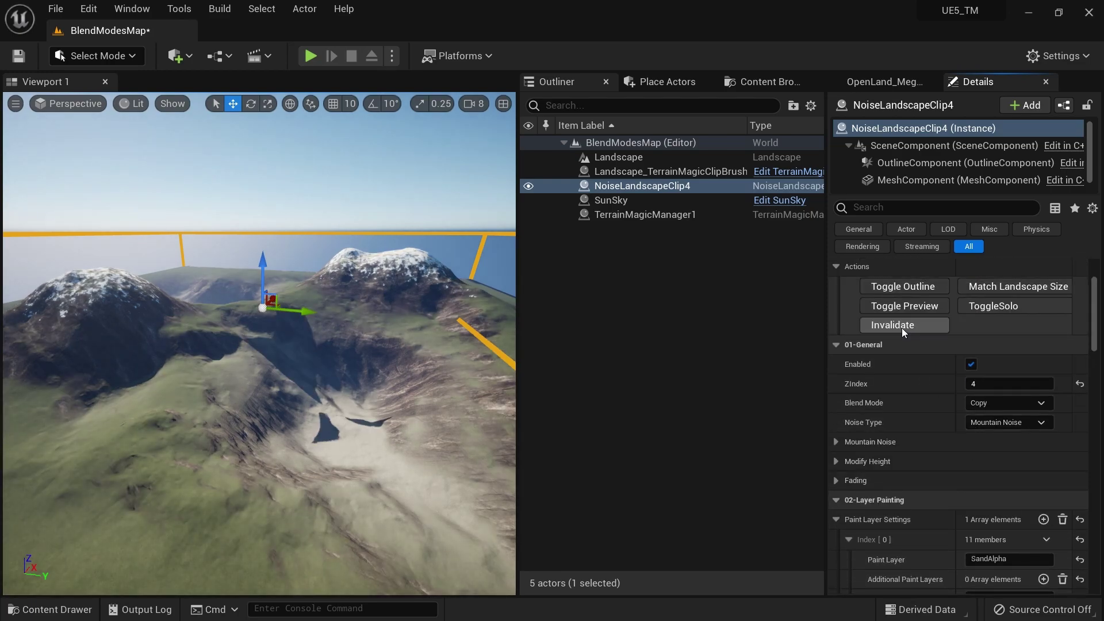
pyautogui.moveTo(259, 345); pyautogui.dragTo(219, 357, button='right')
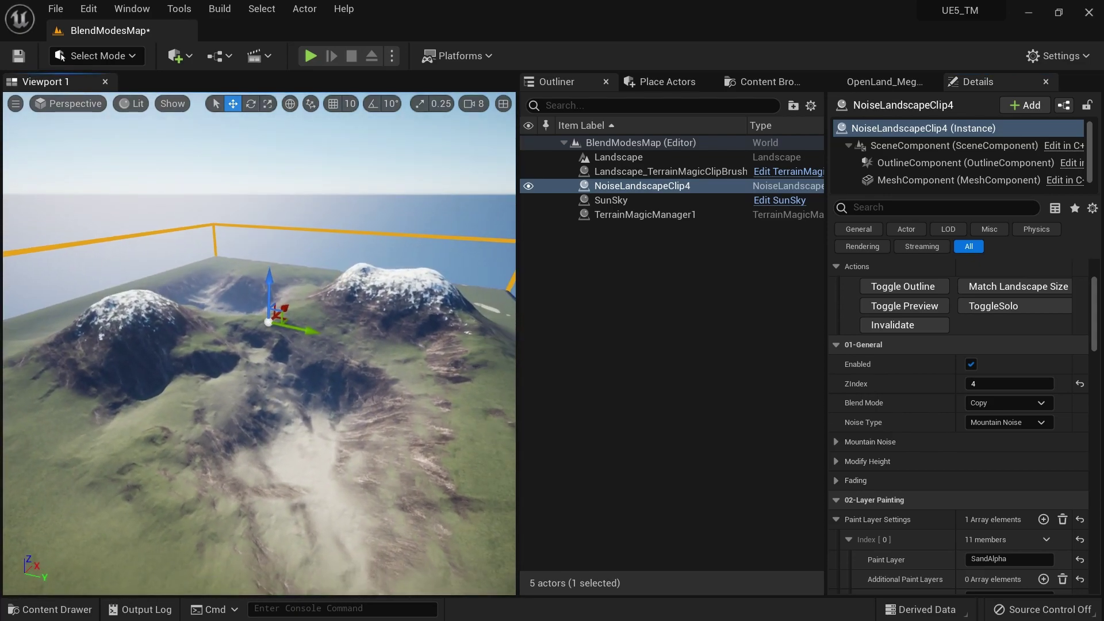
pyautogui.moveTo(334, 442)
pyautogui.mouseDown(button='right')
pyautogui.moveTo(363, 503)
pyautogui.moveTo(305, 431)
pyautogui.mouseUp(button='right')
pyautogui.press('w')
# Lower Height Mask Range End to 1366.951416 and regenerate to confine sand to valleys
pyautogui.scroll(-5, 981, 561)
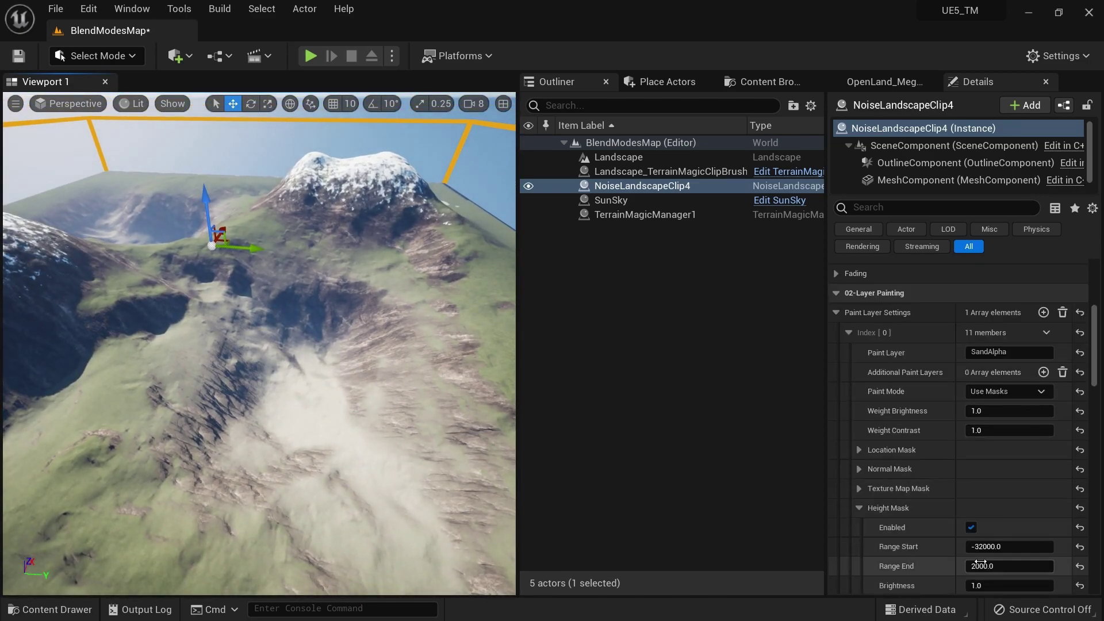
pyautogui.scroll(-3, 981, 561)
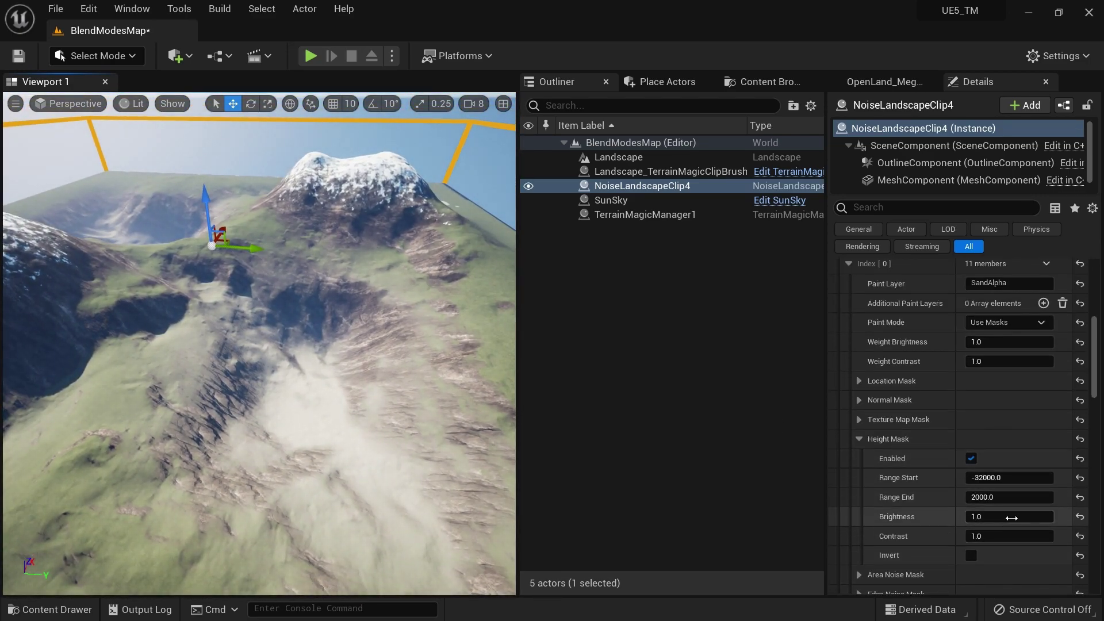
pyautogui.scroll(10, 922, 368)
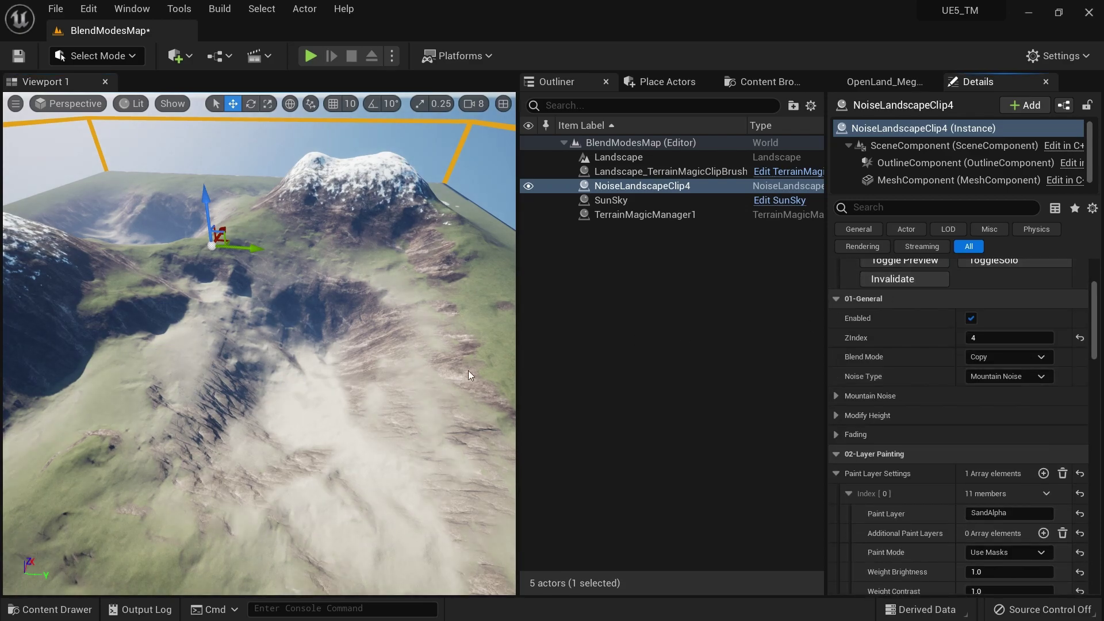
pyautogui.moveTo(383, 365)
pyautogui.mouseDown(button='right')
pyautogui.moveTo(375, 353)
pyautogui.moveTo(366, 367)
pyautogui.mouseUp(button='right')
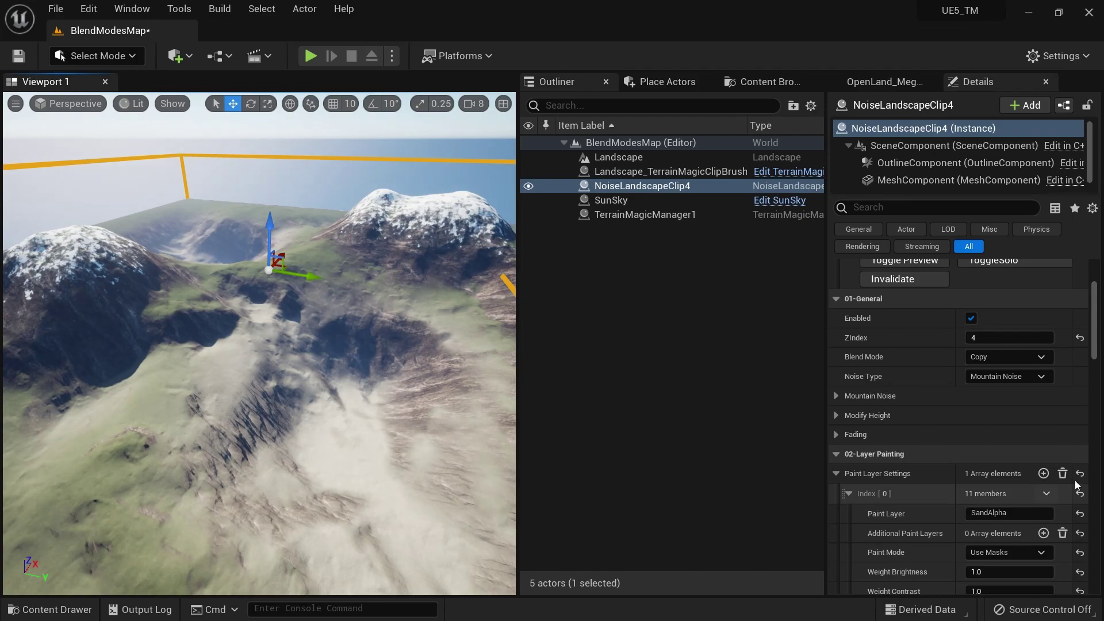
pyautogui.scroll(-6, 1046, 485)
pyautogui.scroll(-4, 1047, 490)
pyautogui.moveTo(1019, 501); pyautogui.dragTo(1012, 500)
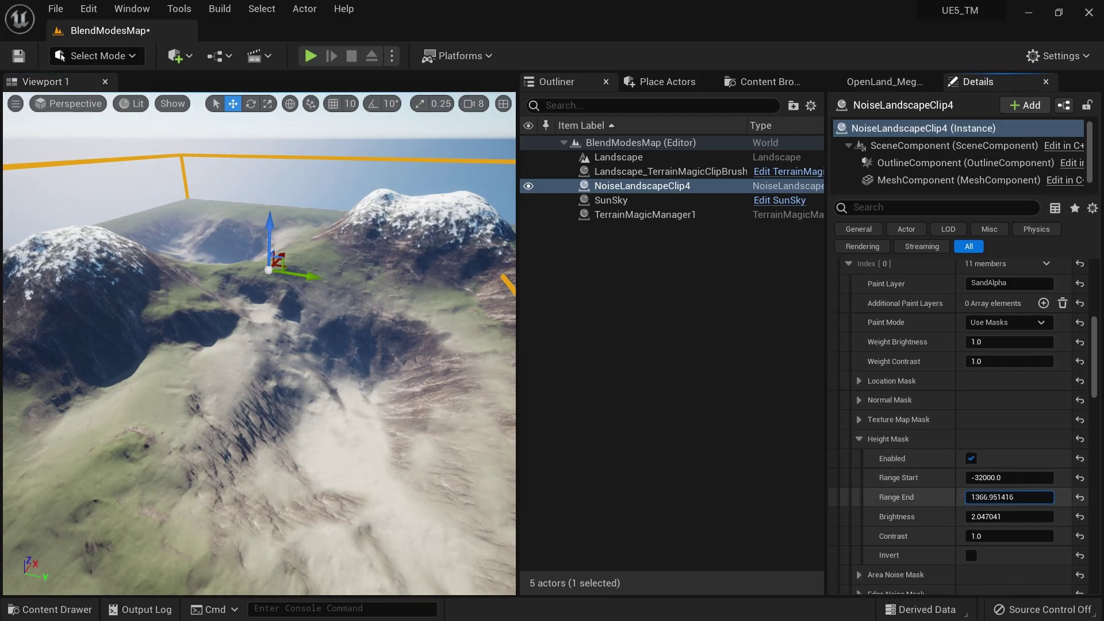
pyautogui.scroll(12, 913, 367)
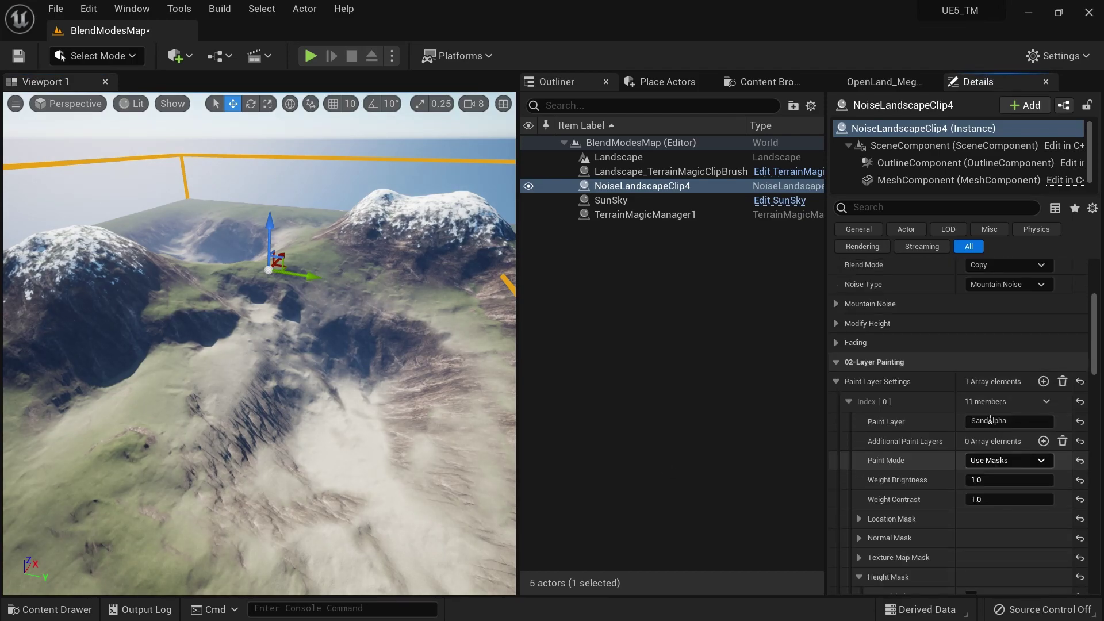
pyautogui.click(913, 349)
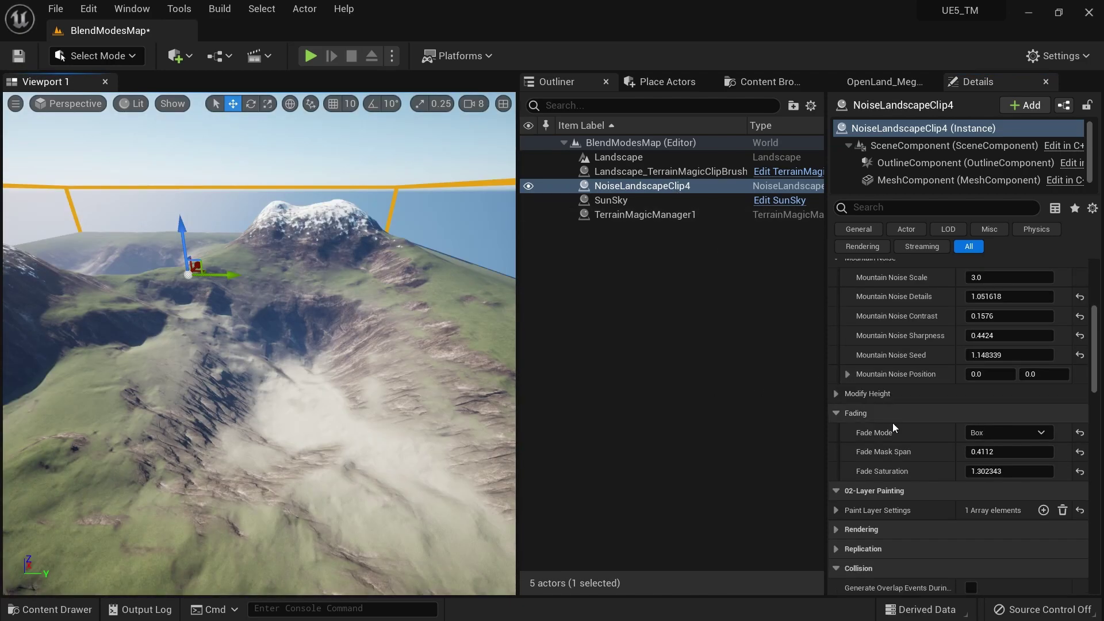
# Collapse the 01-General and Collision groups in Details
pyautogui.scroll(9, 892, 423)
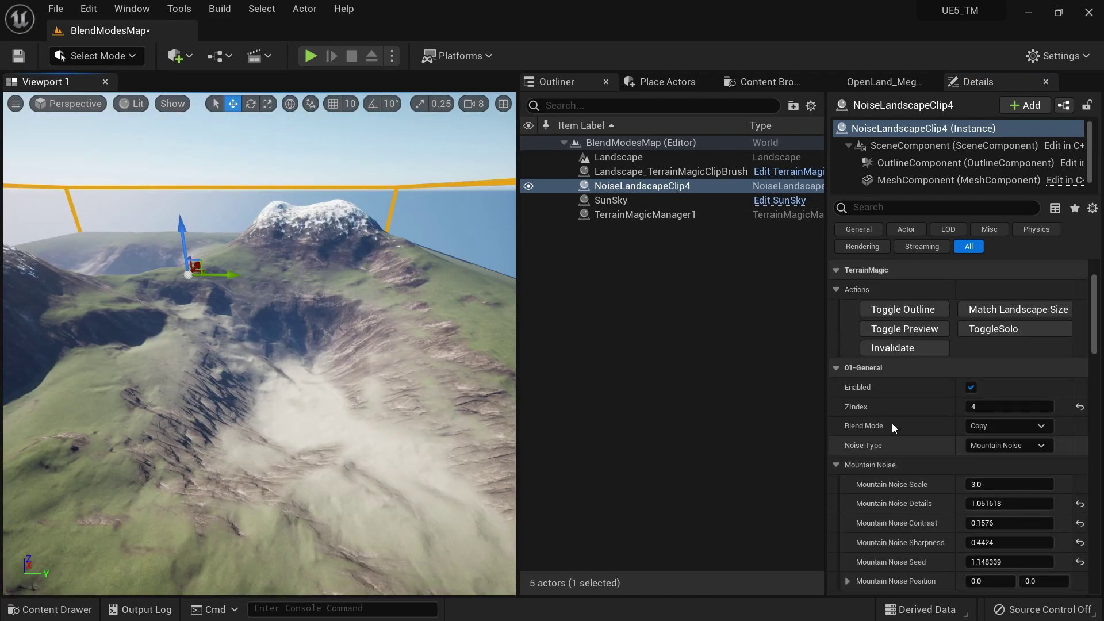
pyautogui.click(837, 367)
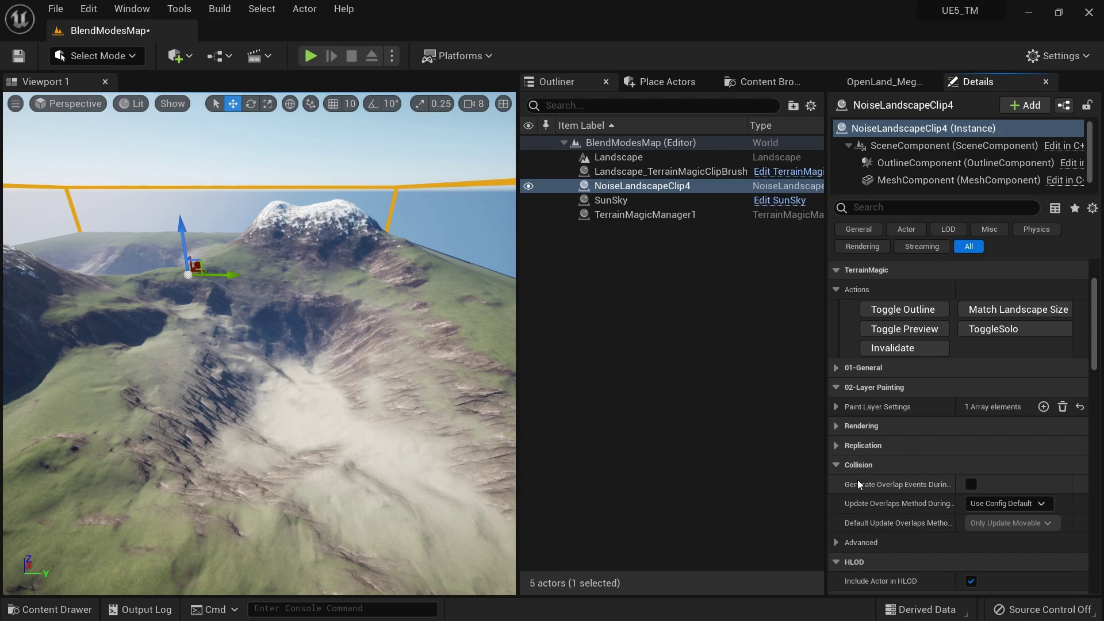
pyautogui.click(837, 465)
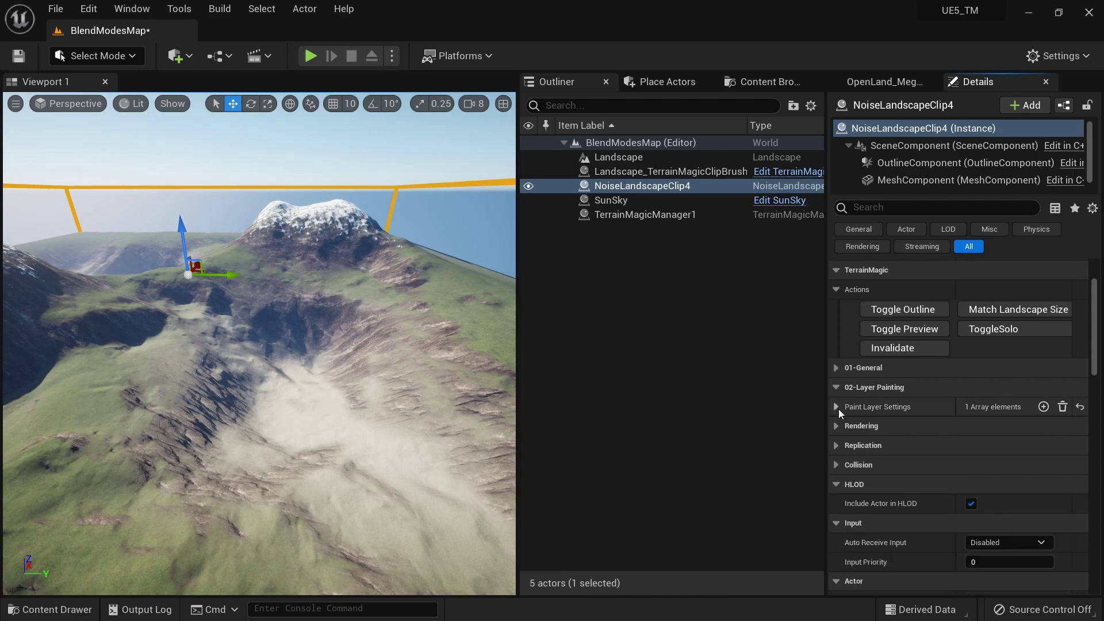
# Disable the SandAlpha Height and Normal Masks and refresh to a sand-free landscape
pyautogui.click(837, 407)
pyautogui.scroll(-5, 985, 476)
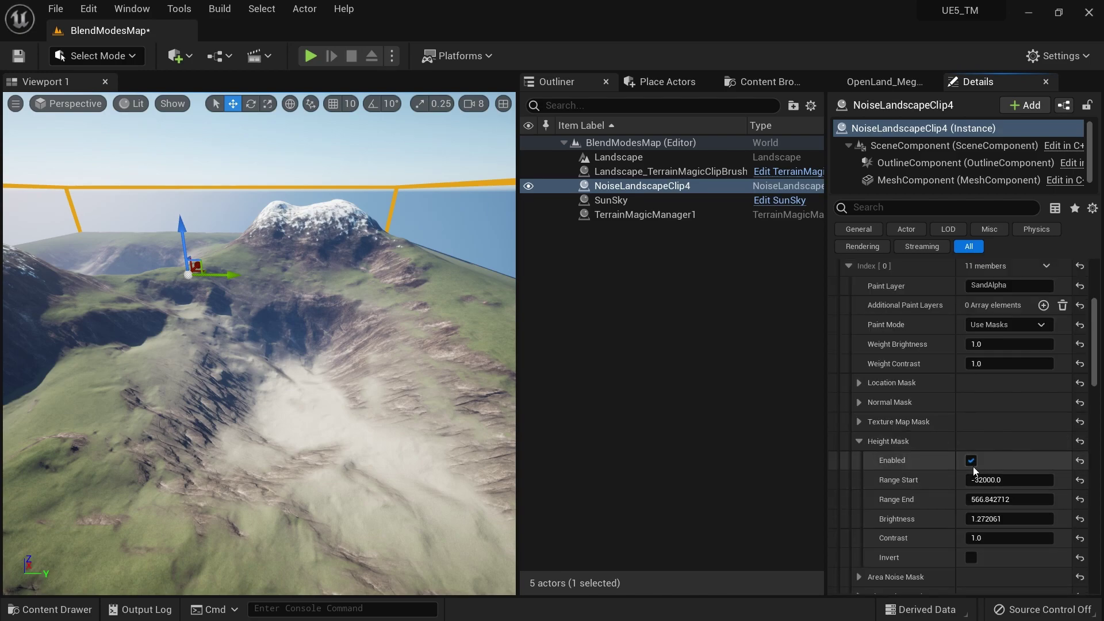
pyautogui.click(859, 402)
pyautogui.click(970, 422)
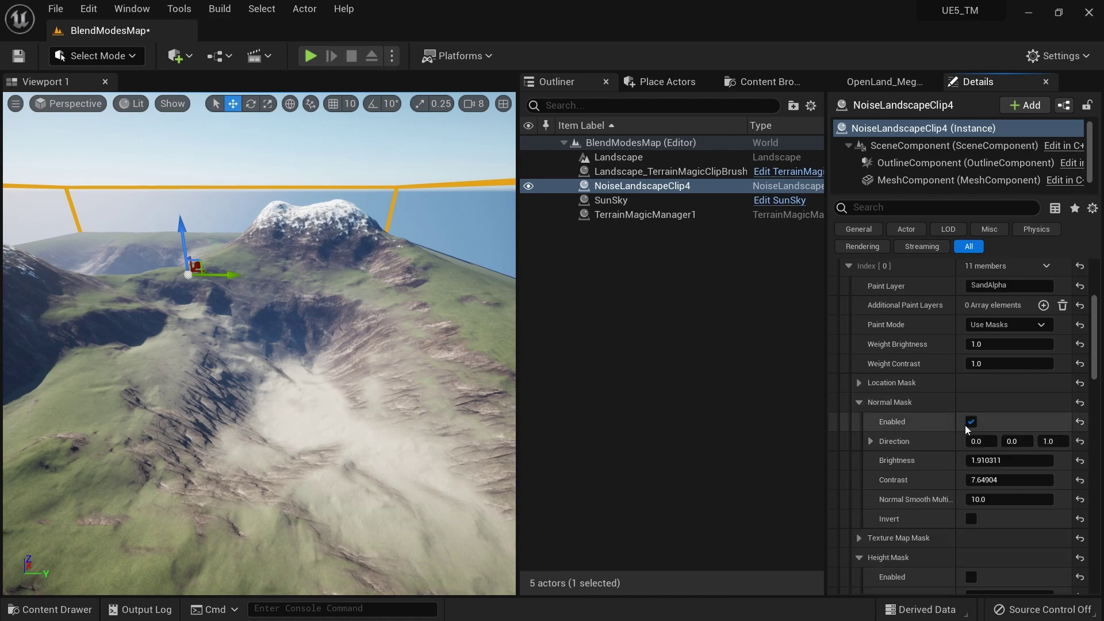
pyautogui.scroll(3, 892, 301)
pyautogui.click(892, 301)
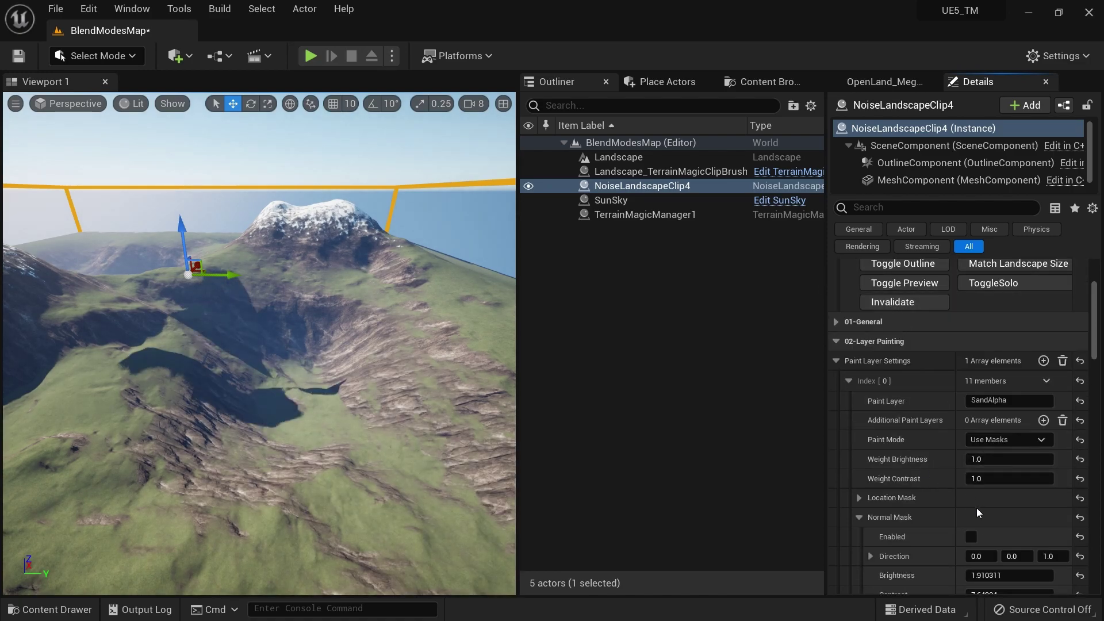
pyautogui.scroll(-1, 971, 521)
pyautogui.scroll(-2, 964, 535)
pyautogui.click(859, 402)
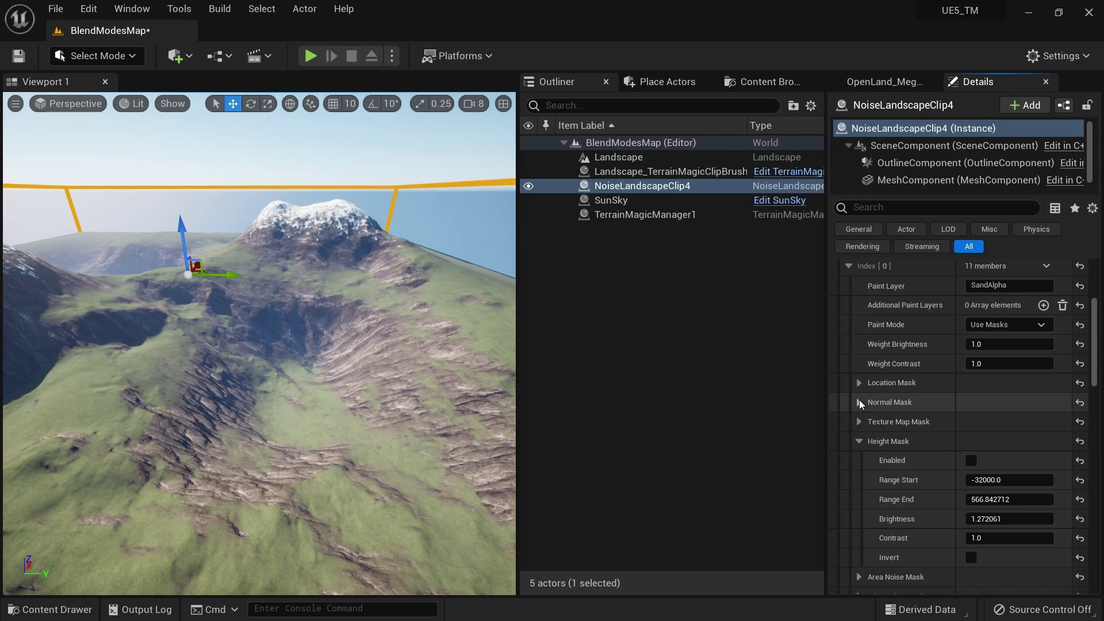
pyautogui.click(859, 441)
# Enable the Location Mask, regenerate, then try UVCenter X at 0.65
pyautogui.click(859, 383)
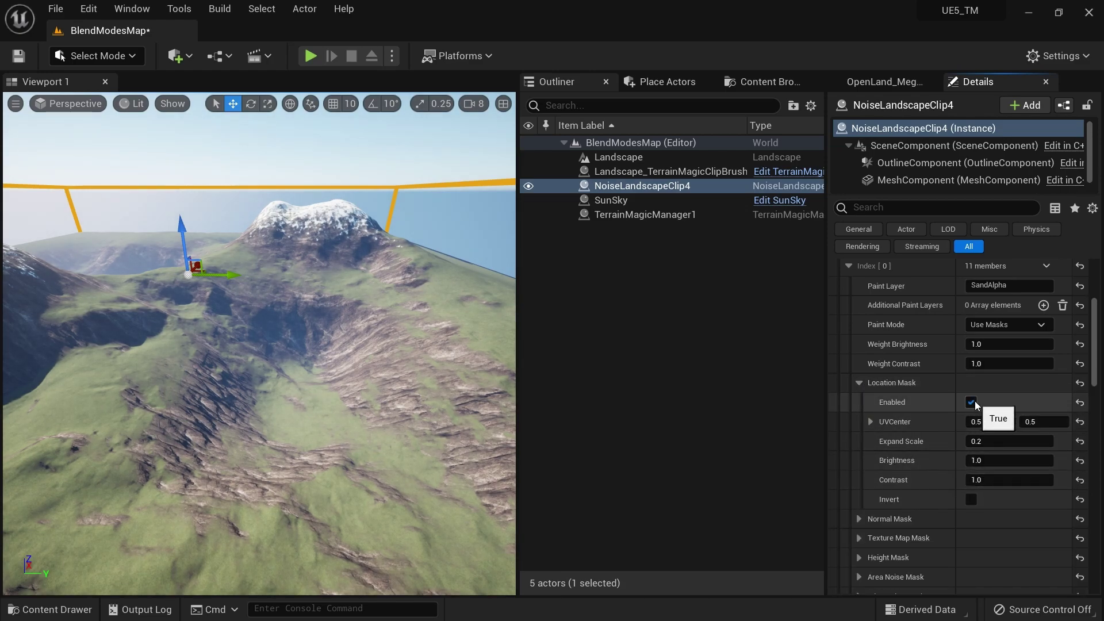
pyautogui.scroll(4, 927, 418)
pyautogui.click(912, 348)
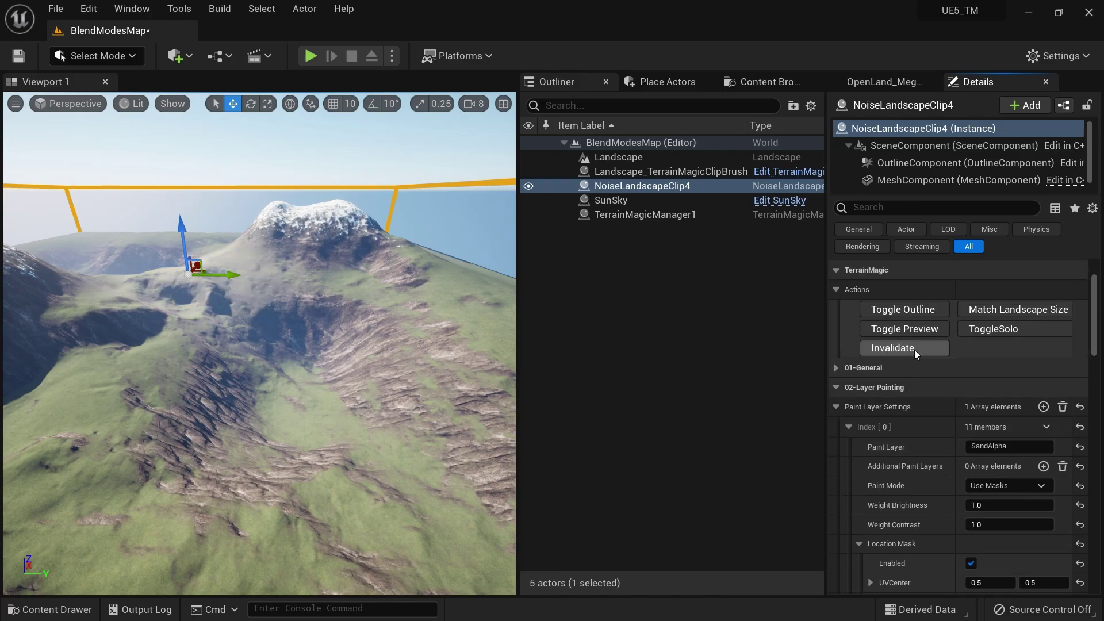
pyautogui.press('s')
pyautogui.moveTo(381, 291)
pyautogui.mouseDown(button='right')
pyautogui.moveTo(360, 345)
pyautogui.moveTo(381, 291)
pyautogui.mouseUp(button='right')
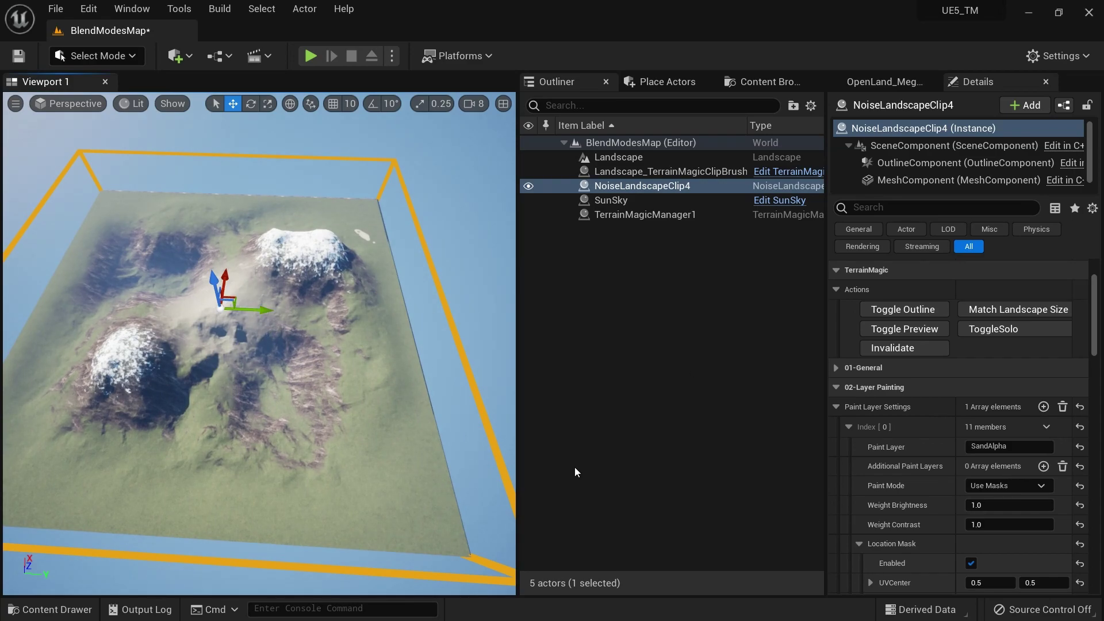
pyautogui.scroll(-4, 1025, 454)
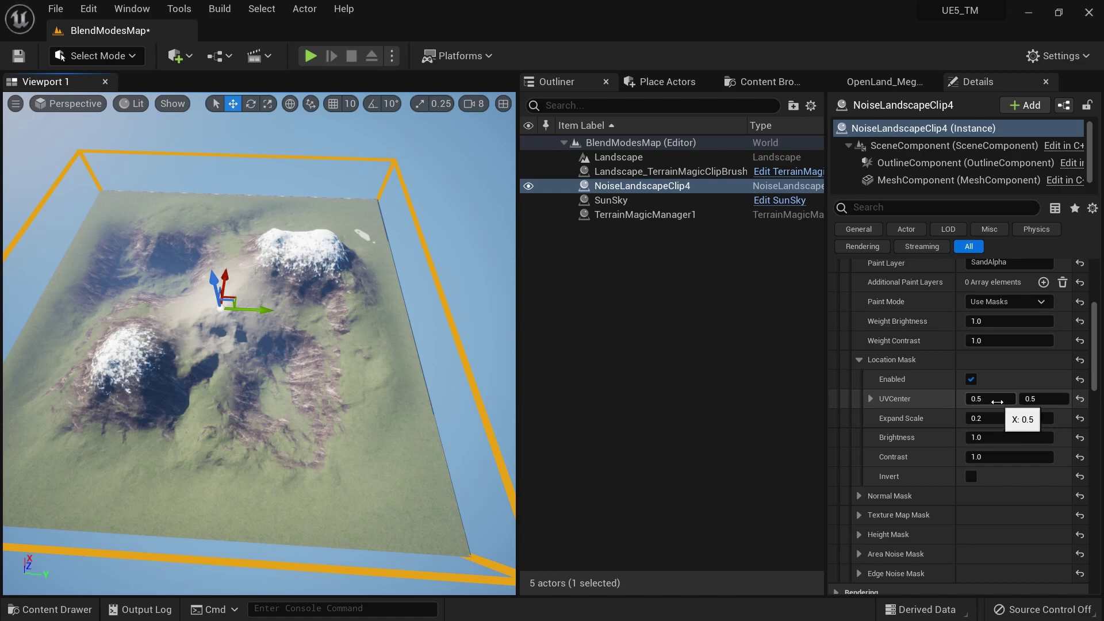
pyautogui.scroll(1, 948, 406)
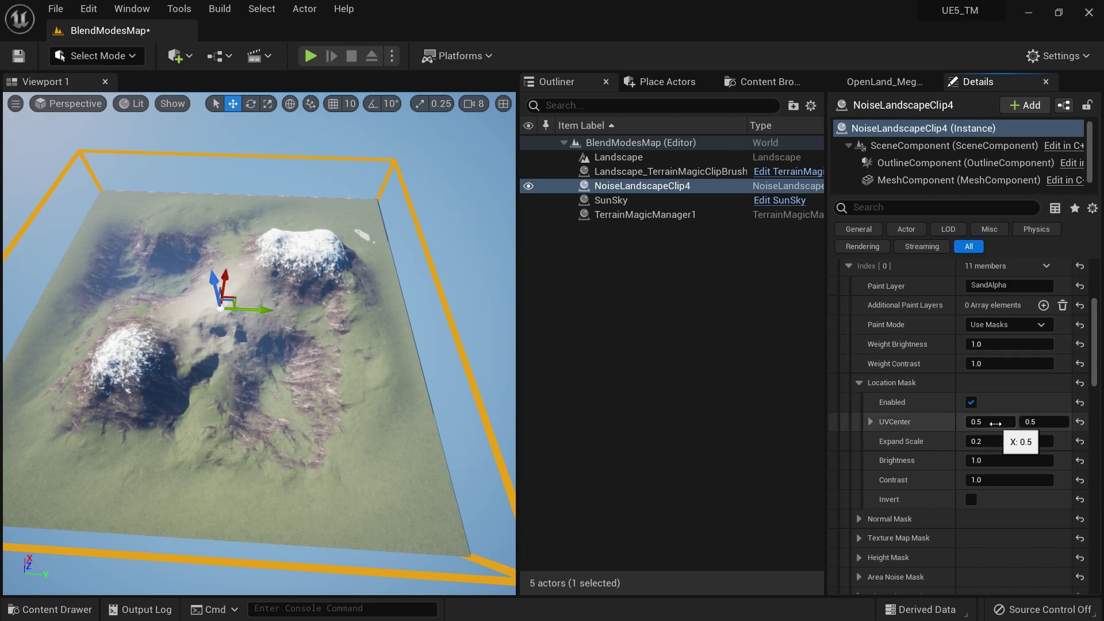
pyautogui.scroll(3, 858, 364)
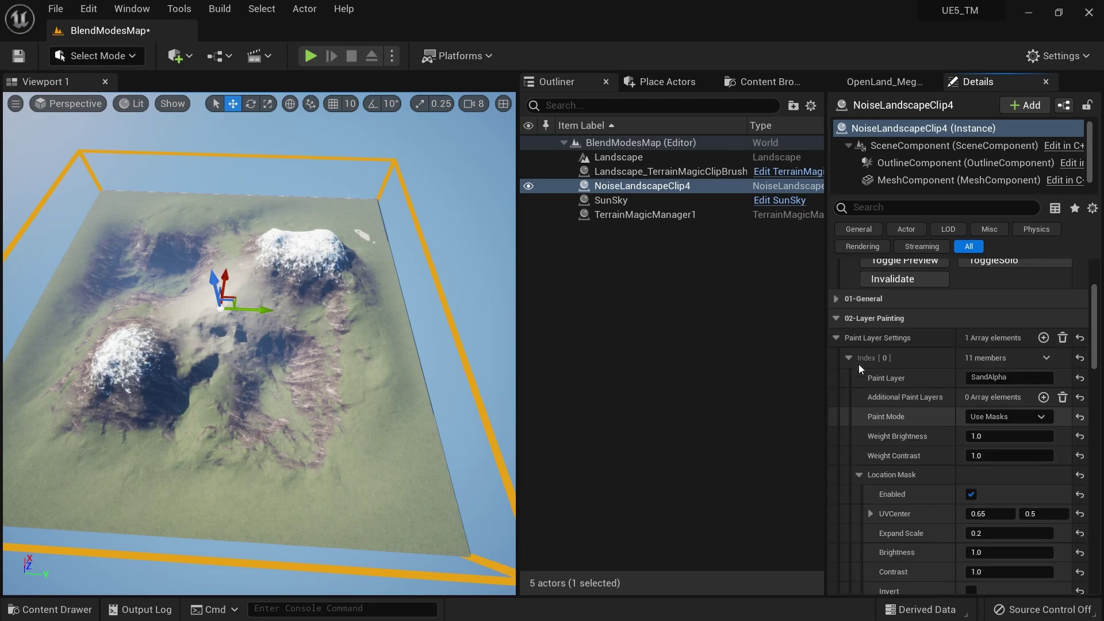
pyautogui.click(894, 325)
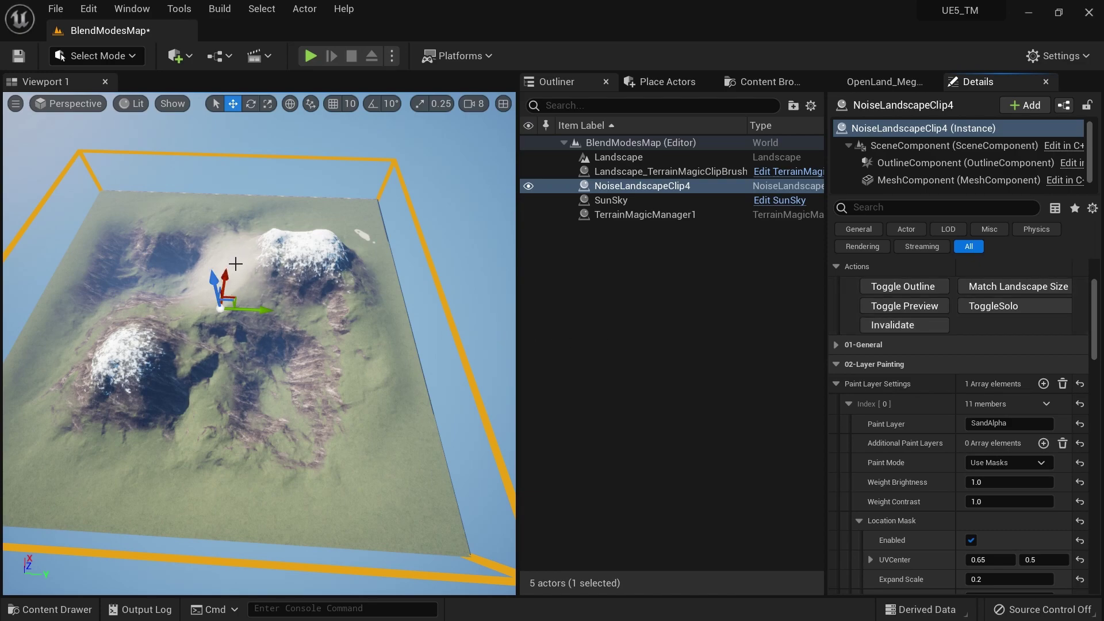
# Reset UVCenter X to 0.5, re-enable the Location Mask, and set Expand Scale 0.5072
pyautogui.scroll(-3, 968, 461)
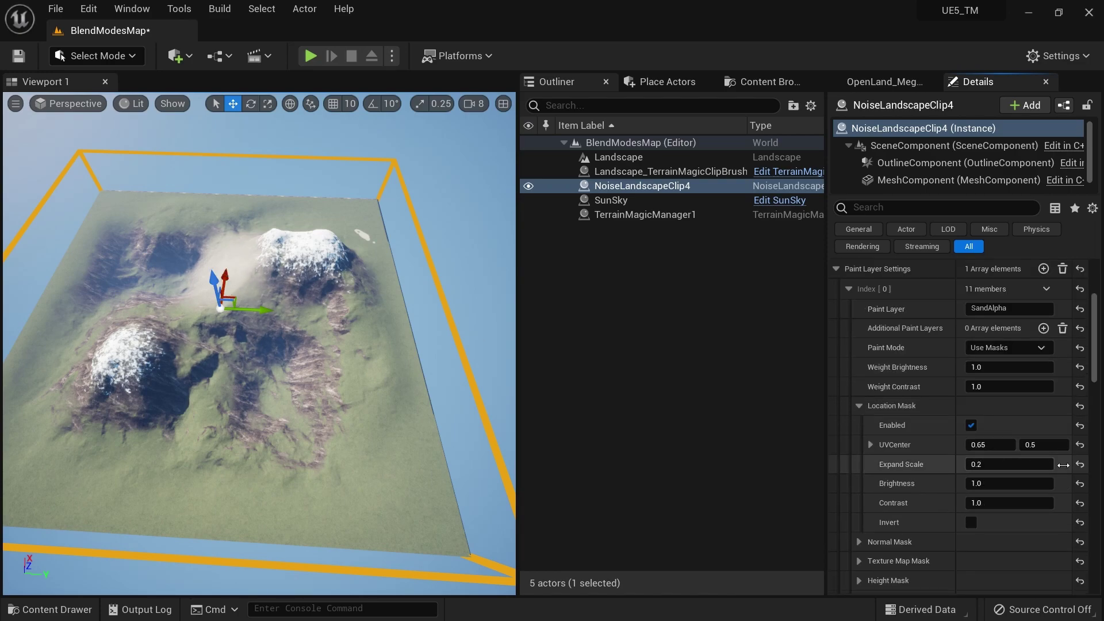
pyautogui.click(1080, 444)
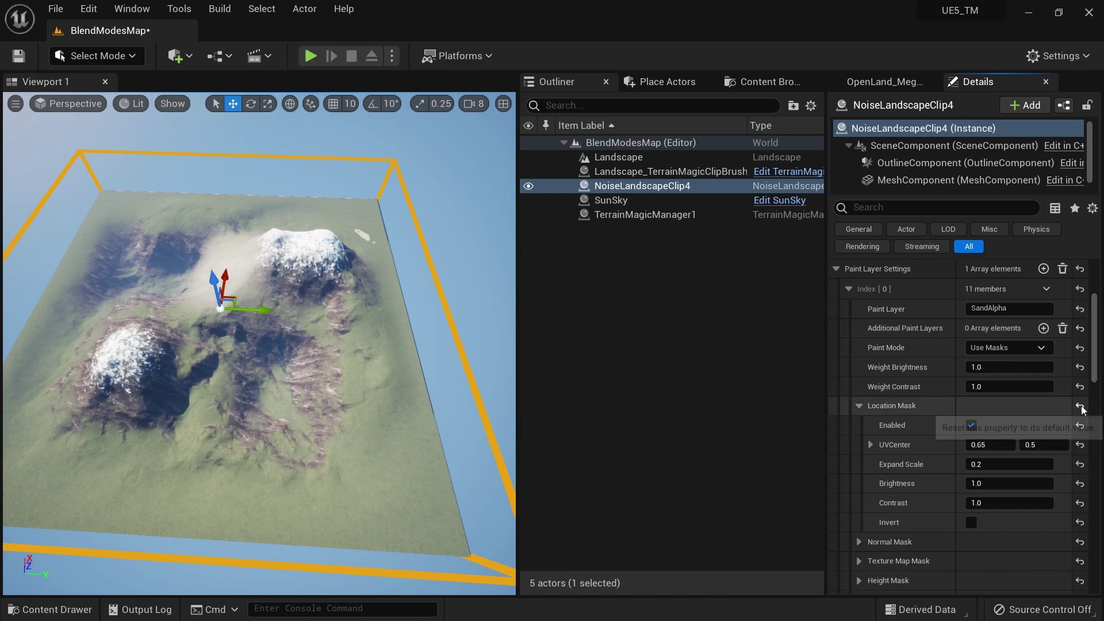
pyautogui.click(1079, 425)
pyautogui.click(972, 425)
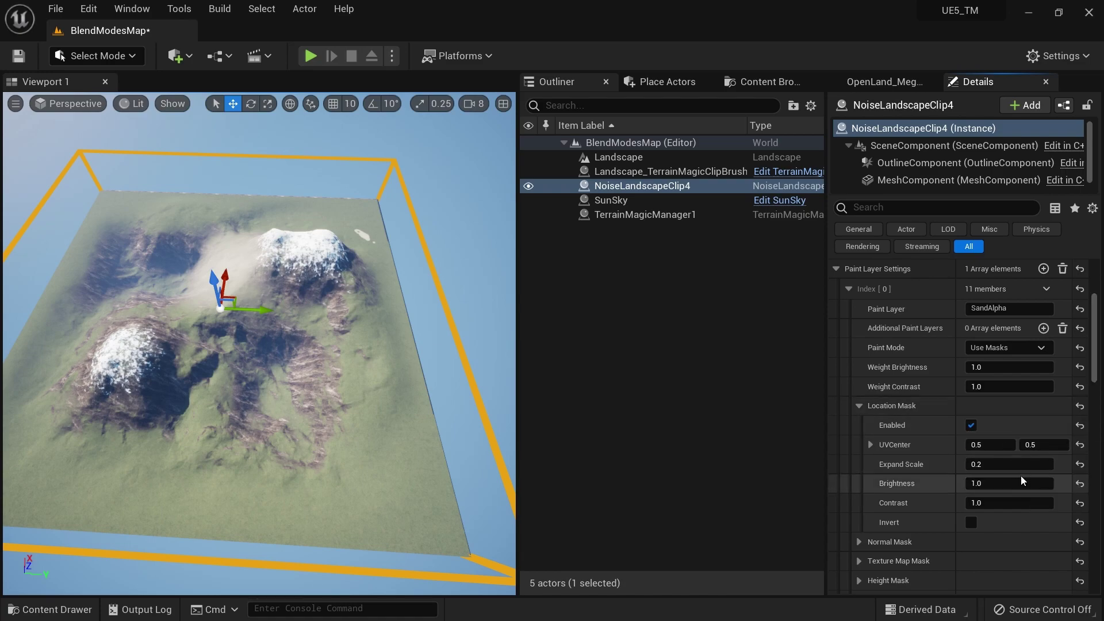
pyautogui.moveTo(995, 470); pyautogui.dragTo(1035, 470)
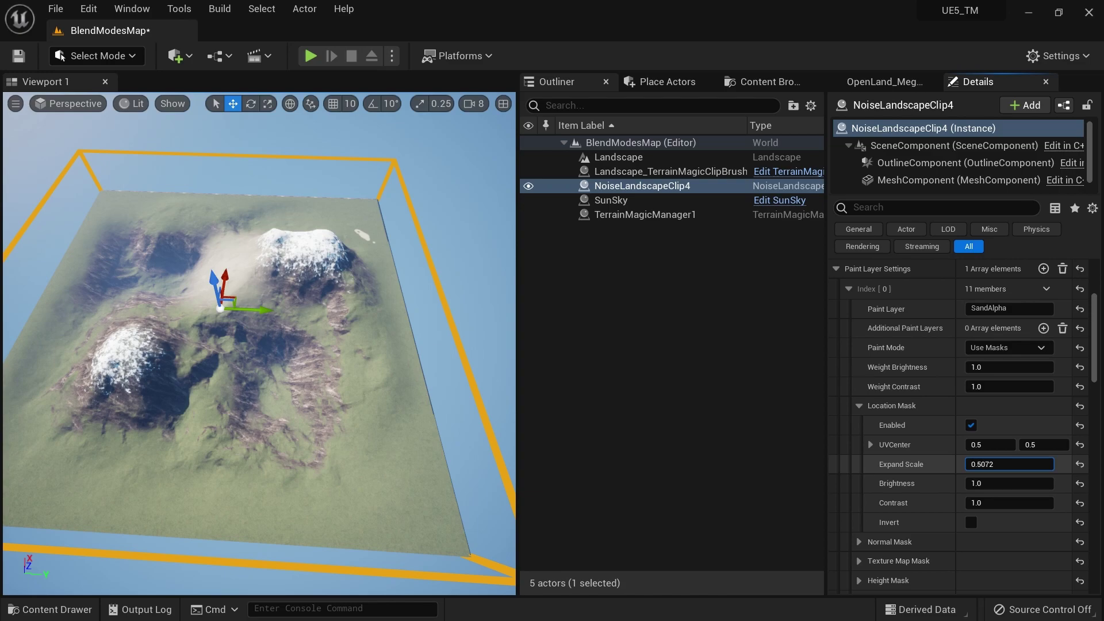
pyautogui.scroll(5, 961, 433)
pyautogui.click(922, 424)
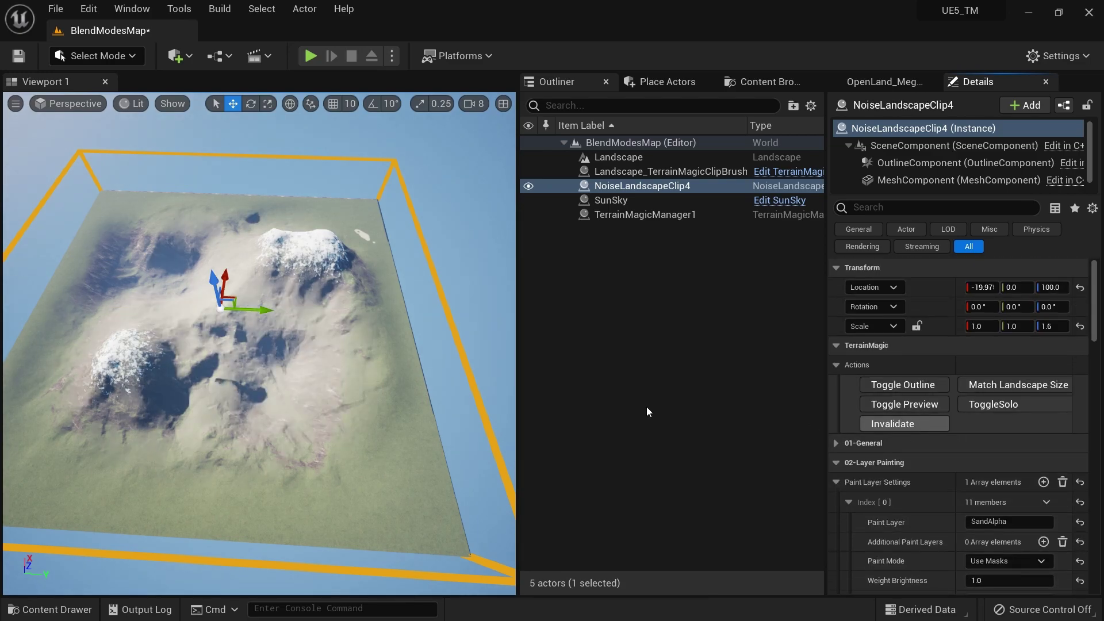
# Shrink the location mask's Expand Scale to 0.3152 and regenerate the sand painting
pyautogui.scroll(-5, 982, 529)
pyautogui.moveTo(1005, 563); pyautogui.dragTo(983, 563)
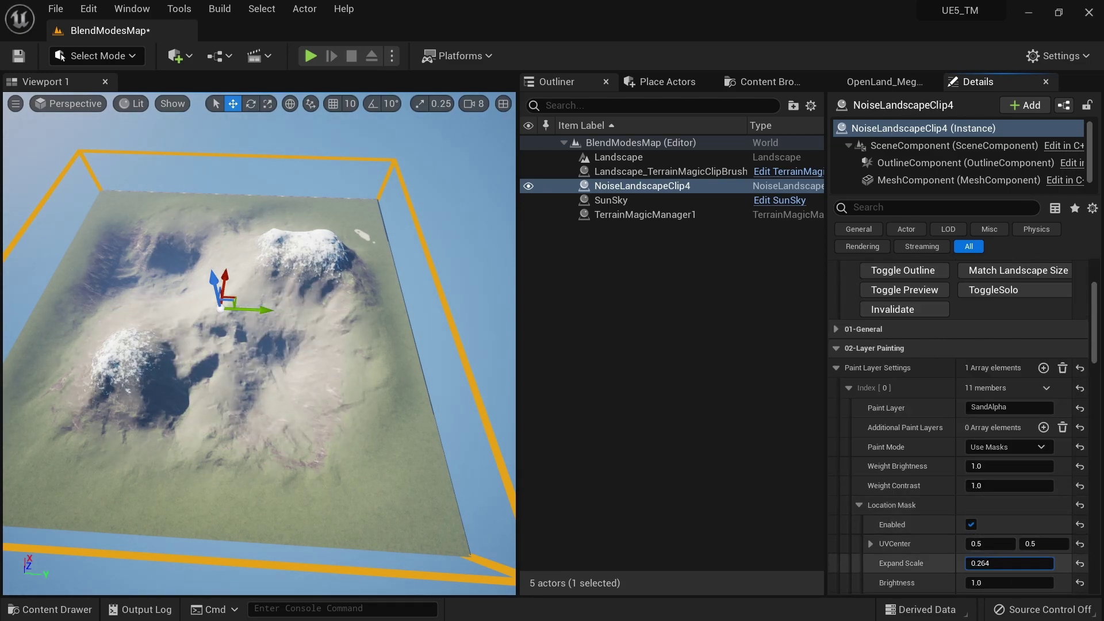
pyautogui.scroll(5, 915, 391)
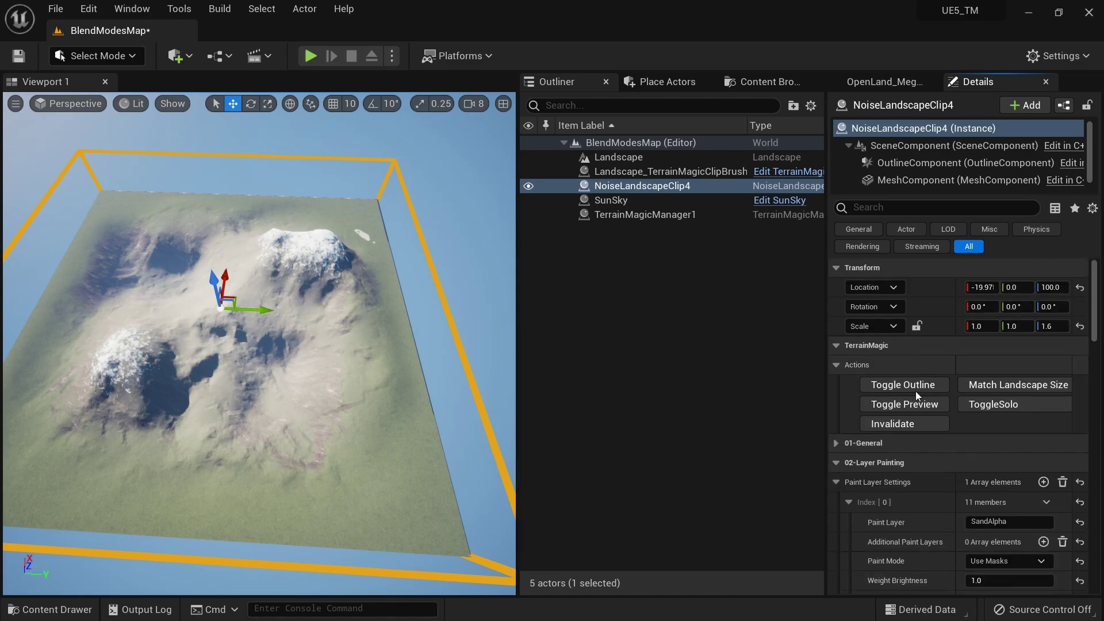
pyautogui.click(906, 425)
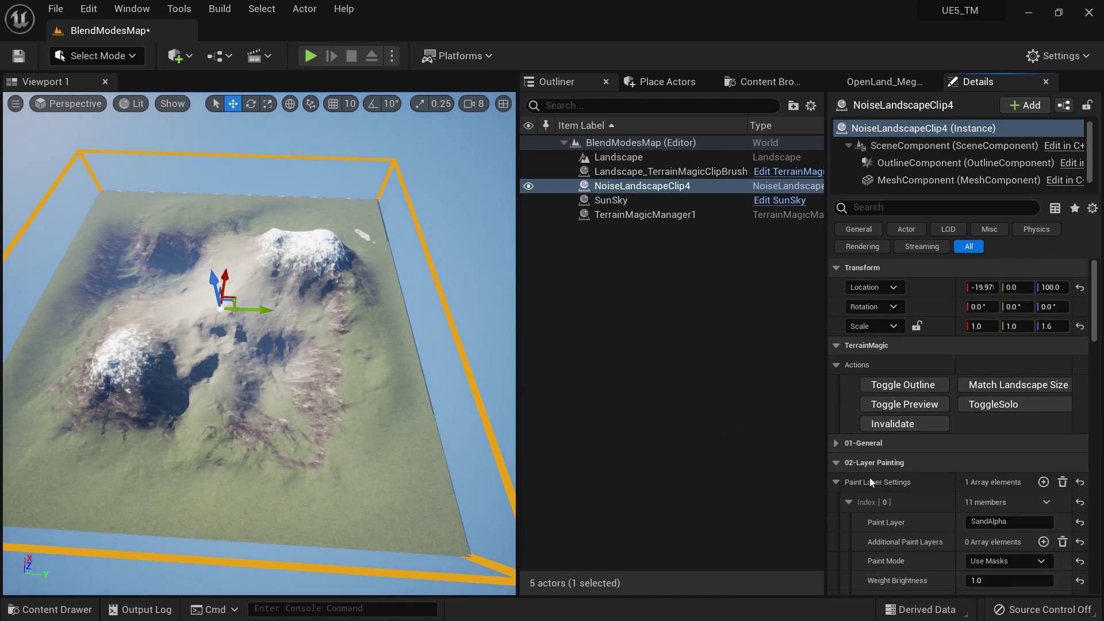
# Raise the location mask Brightness to 2.156047 and regenerate the sand and grass painting
pyautogui.scroll(-5, 898, 517)
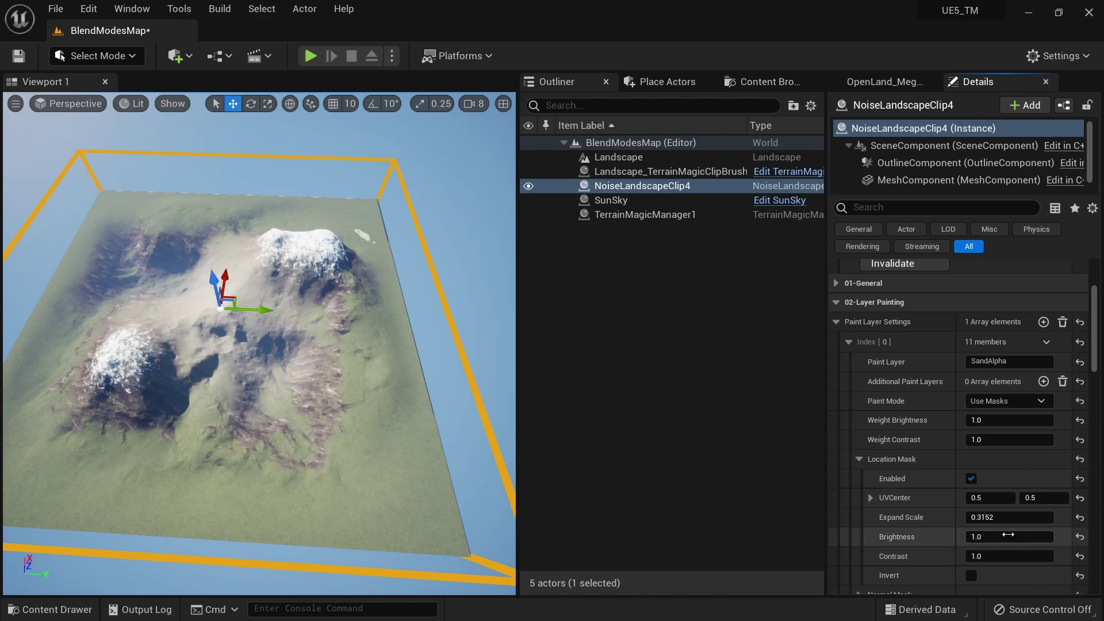
pyautogui.moveTo(1008, 535); pyautogui.dragTo(1039, 534)
pyautogui.scroll(3, 913, 363)
pyautogui.click(912, 332)
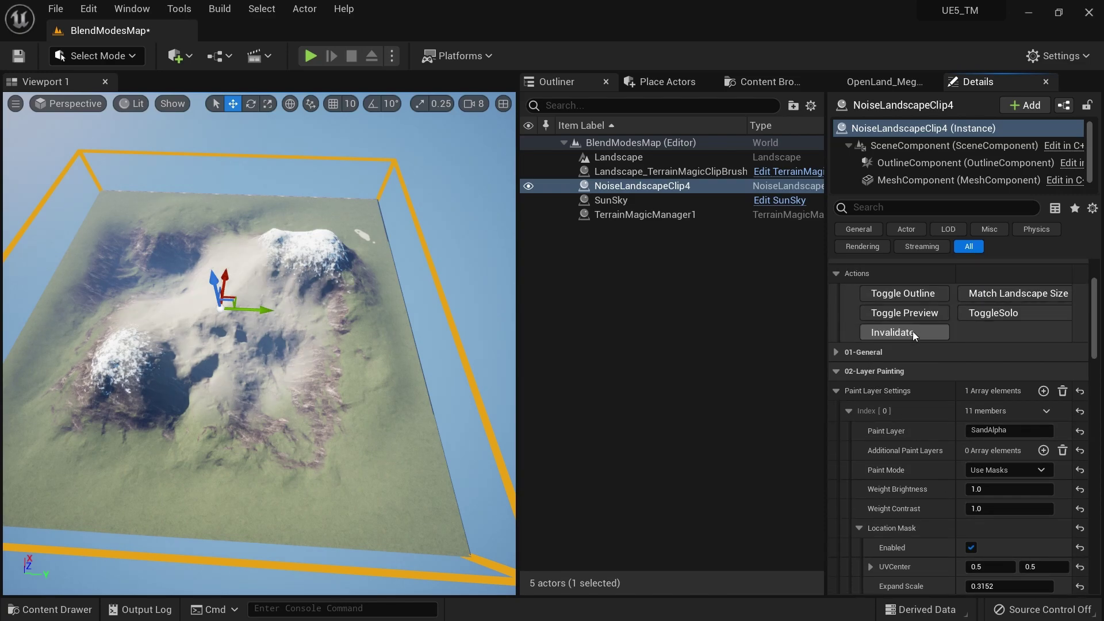
pyautogui.click(913, 332)
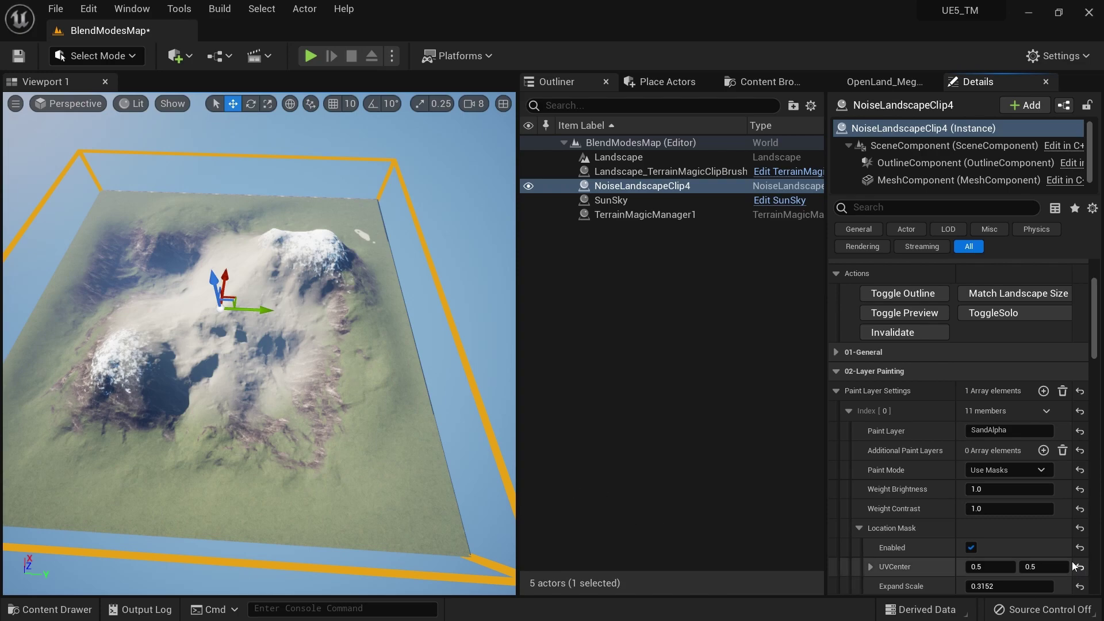
pyautogui.scroll(-4, 1053, 546)
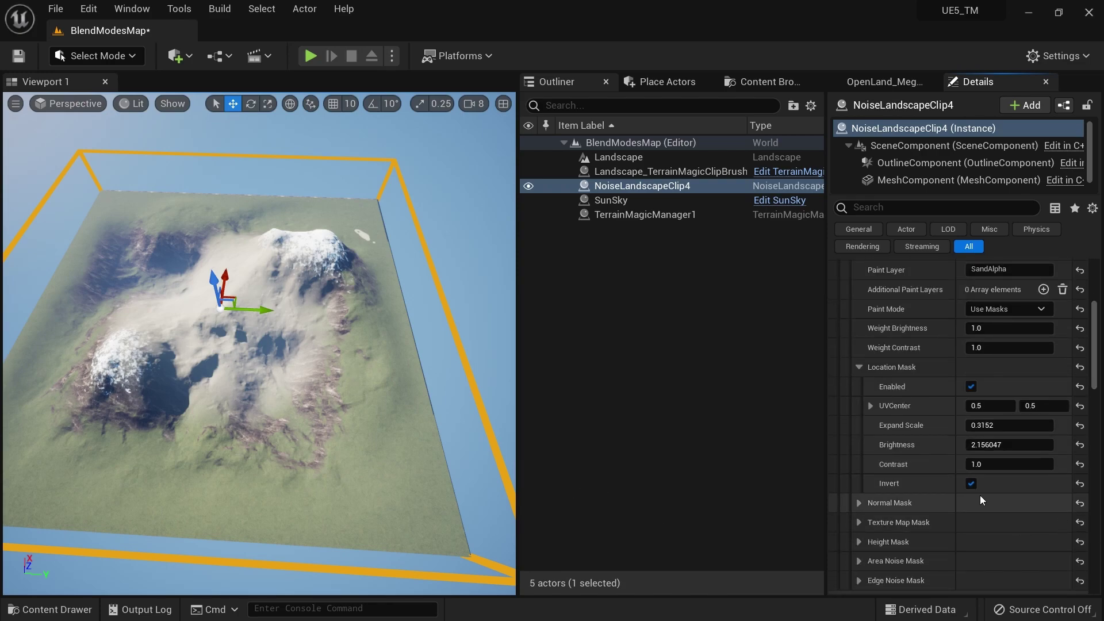
pyautogui.scroll(2, 994, 575)
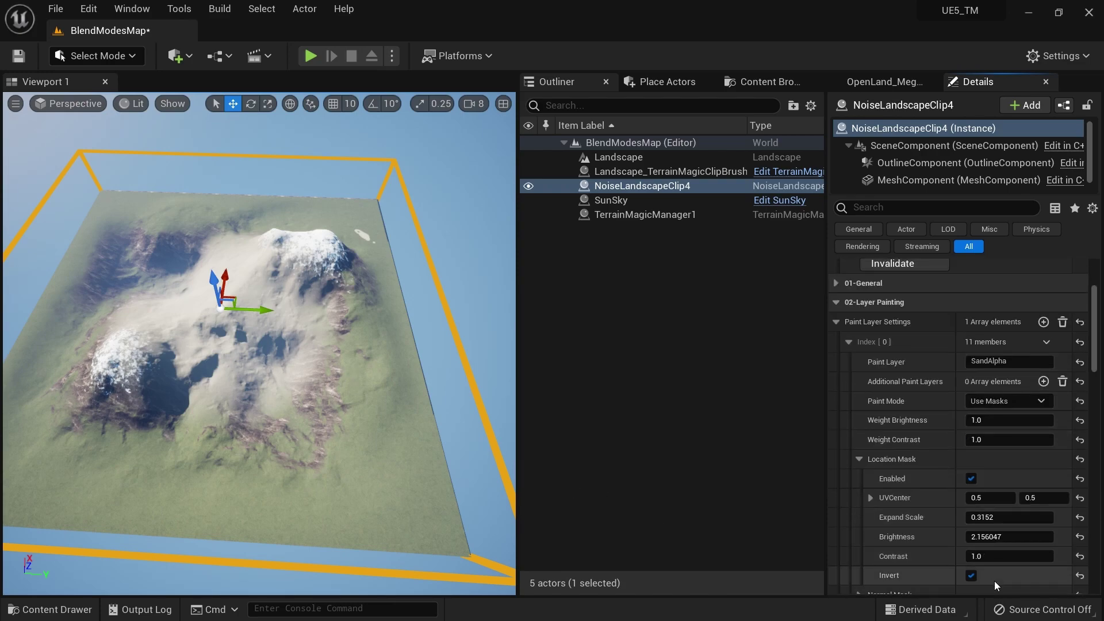
pyautogui.click(903, 266)
# Uncheck Invert on the location mask so sand concentrates centrally with grass at the edges
pyautogui.moveTo(341, 371)
pyautogui.mouseDown(button='right')
pyautogui.moveTo(345, 396)
pyautogui.moveTo(336, 386)
pyautogui.moveTo(346, 380)
pyautogui.mouseUp(button='right')
pyautogui.moveTo(325, 418); pyautogui.dragTo(326, 419, button='right')
pyautogui.scroll(-3, 971, 492)
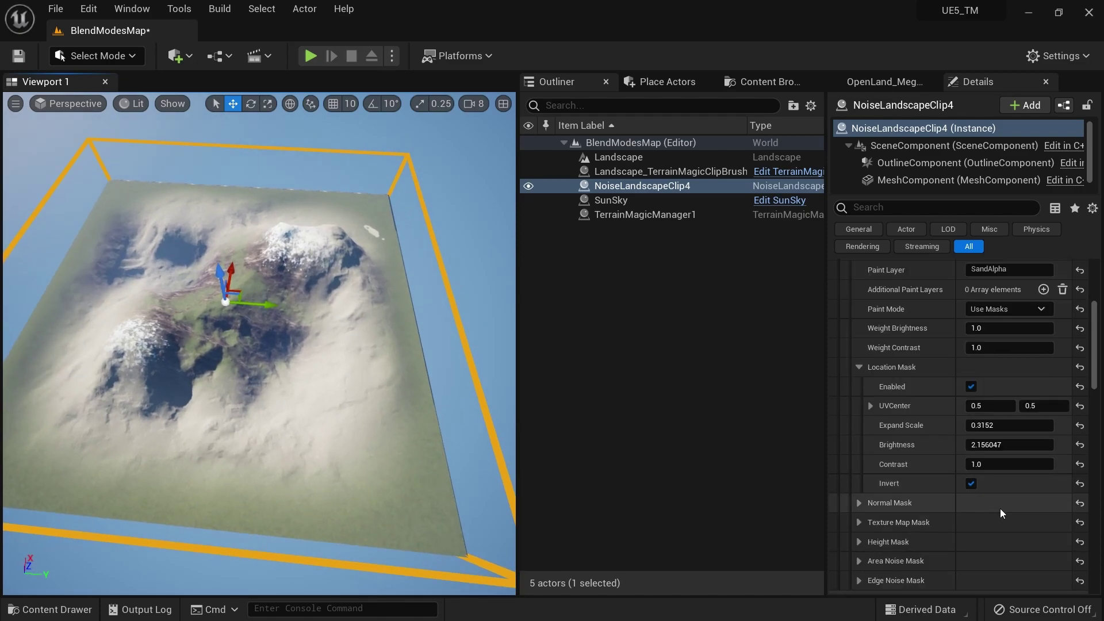
pyautogui.click(974, 485)
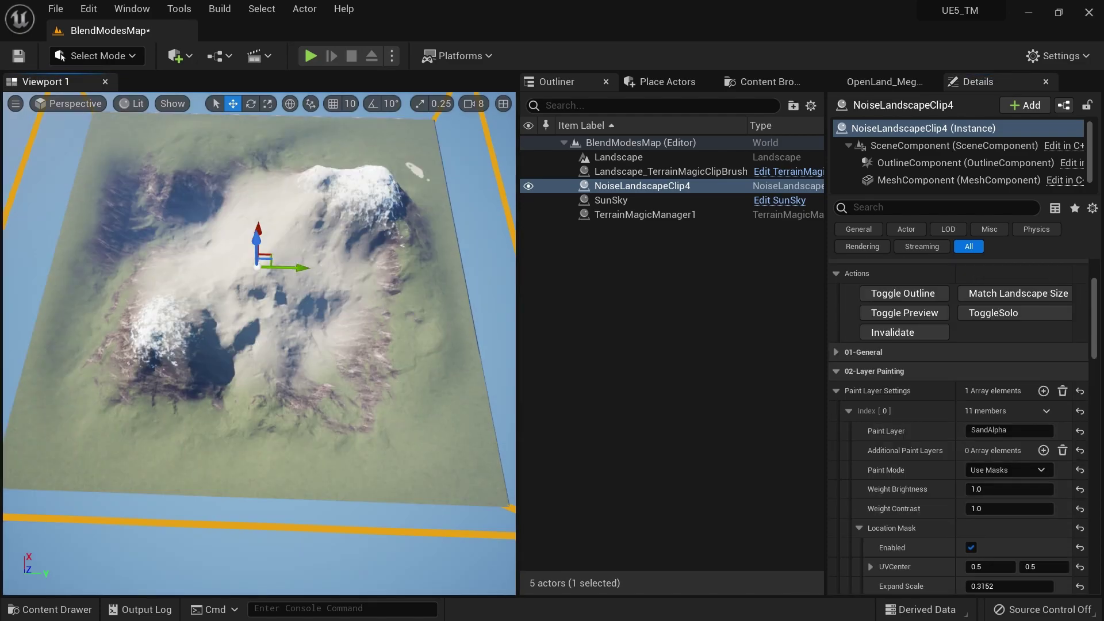
pyautogui.moveTo(325, 419); pyautogui.dragTo(326, 419, button='right')
pyautogui.moveTo(308, 276); pyautogui.dragTo(308, 276, button='right')
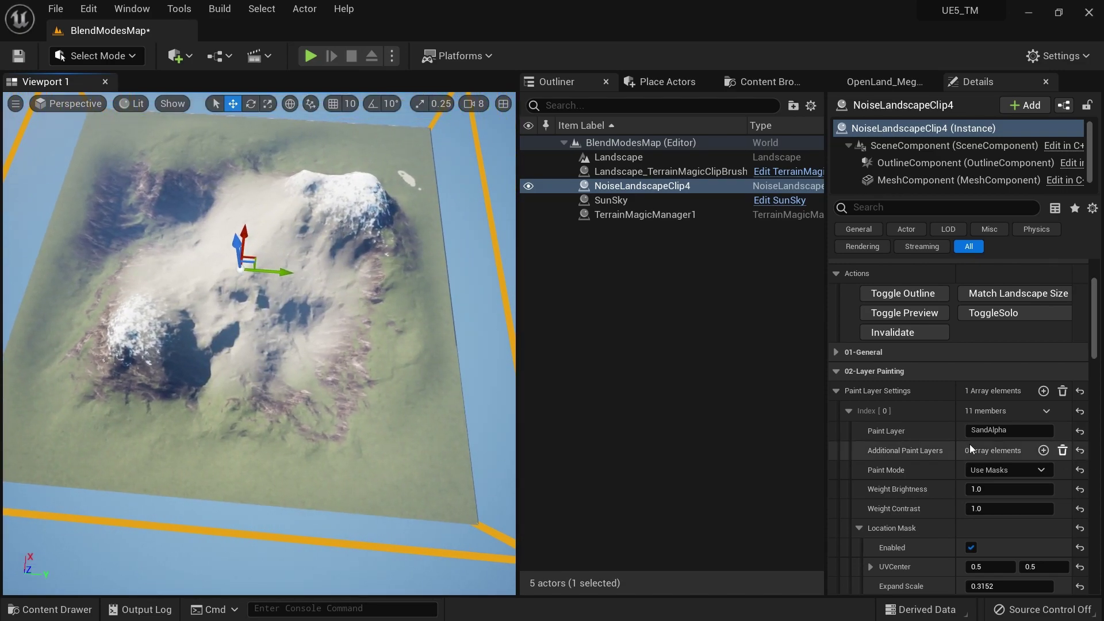
# Lower the Height Multiplier in 01-General to flatten the terrain around the sand patch
pyautogui.click(836, 391)
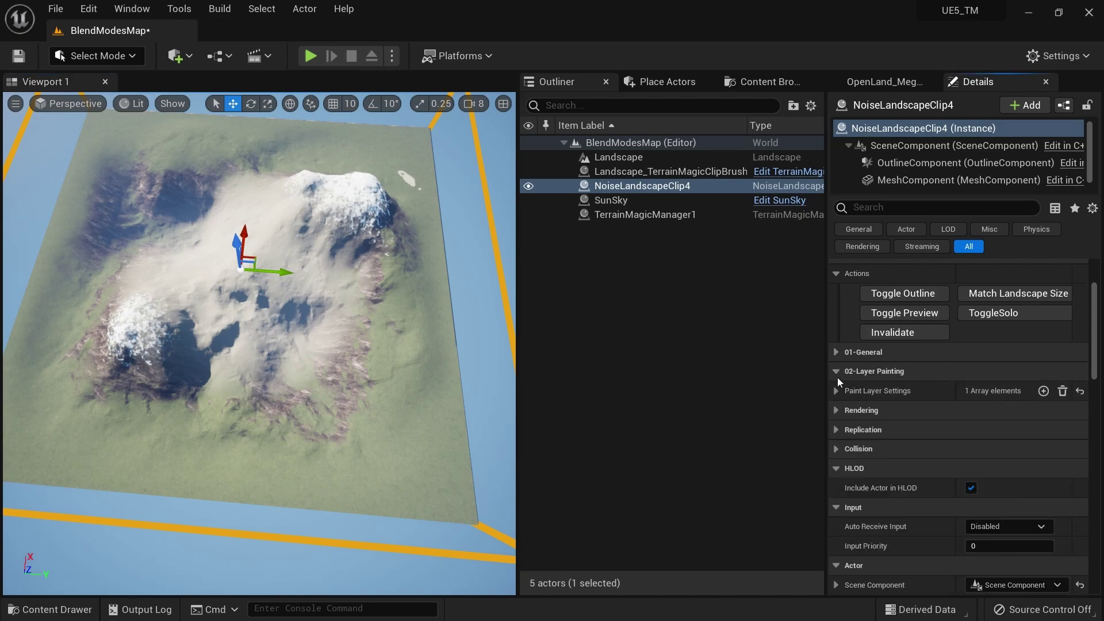
pyautogui.click(836, 352)
pyautogui.scroll(-3, 845, 471)
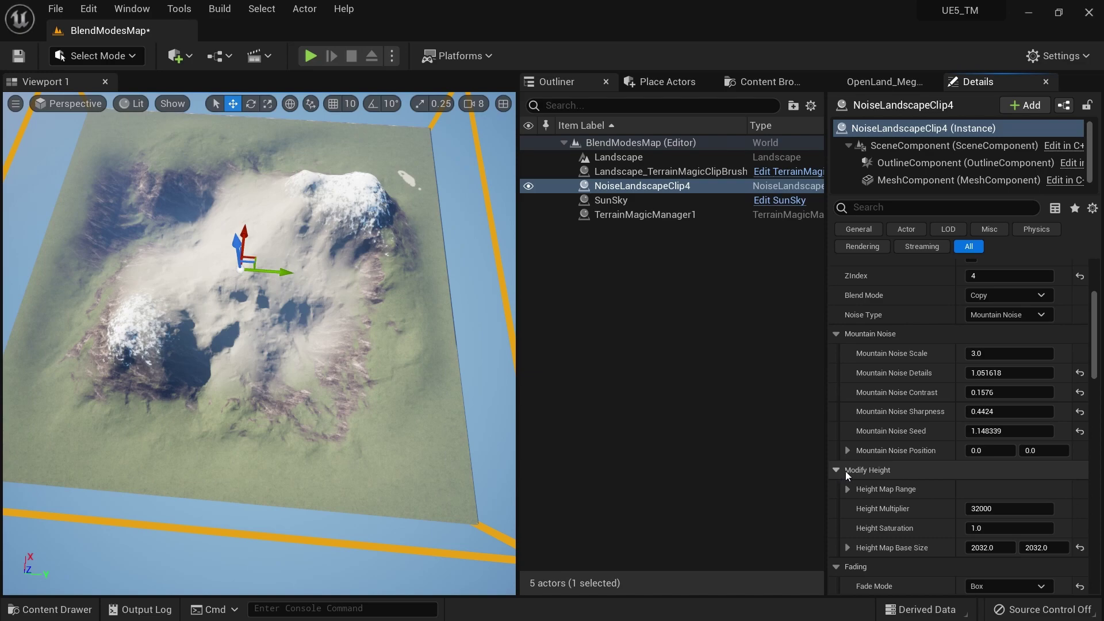
pyautogui.moveTo(1033, 510); pyautogui.dragTo(998, 510)
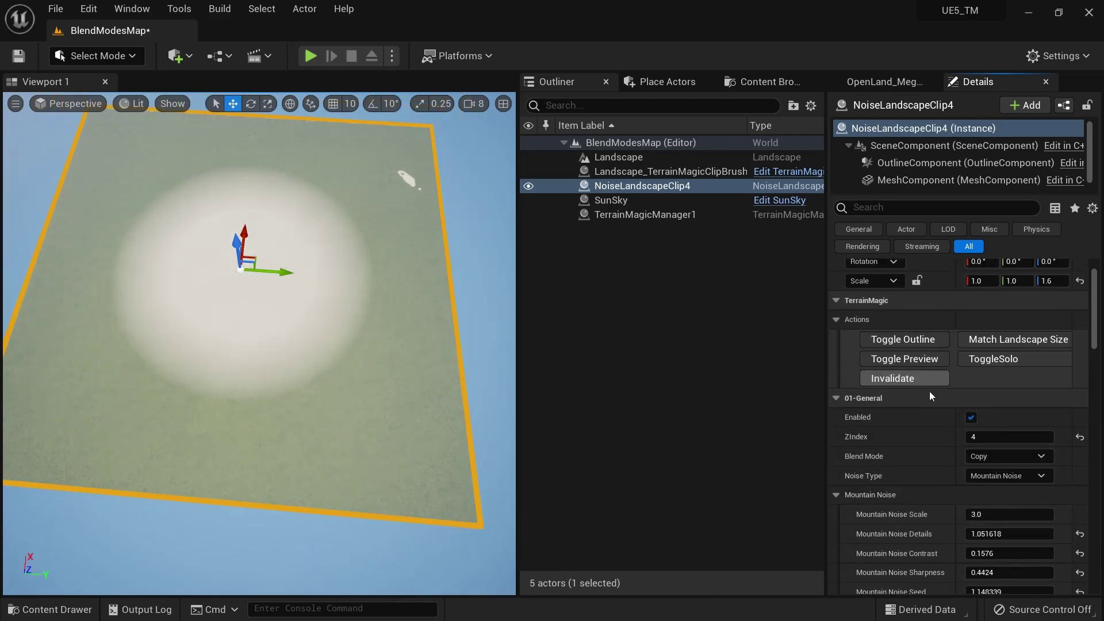
pyautogui.moveTo(238, 278)
pyautogui.keyDown('alt'); pyautogui.mouseDown()
pyautogui.moveTo(201, 282)
pyautogui.moveTo(247, 241)
pyautogui.moveTo(230, 271)
pyautogui.mouseUp(); pyautogui.keyUp('alt')
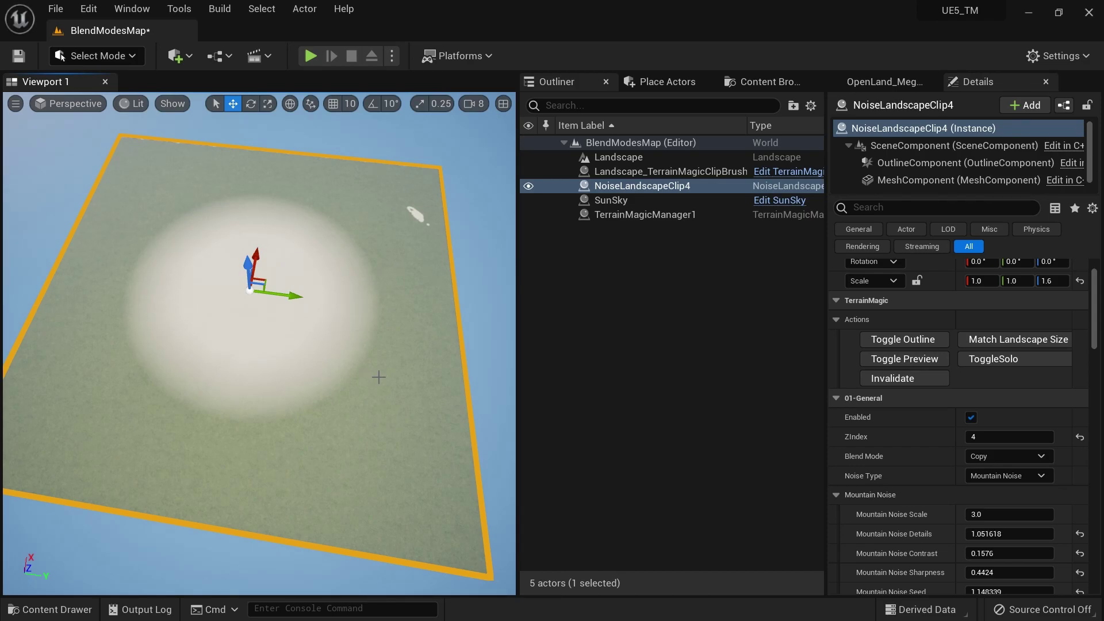
# Collapse Location Mask, expand the enabled Edge Noise Mask, and regenerate for a ragged sand edge
pyautogui.scroll(-2, 943, 448)
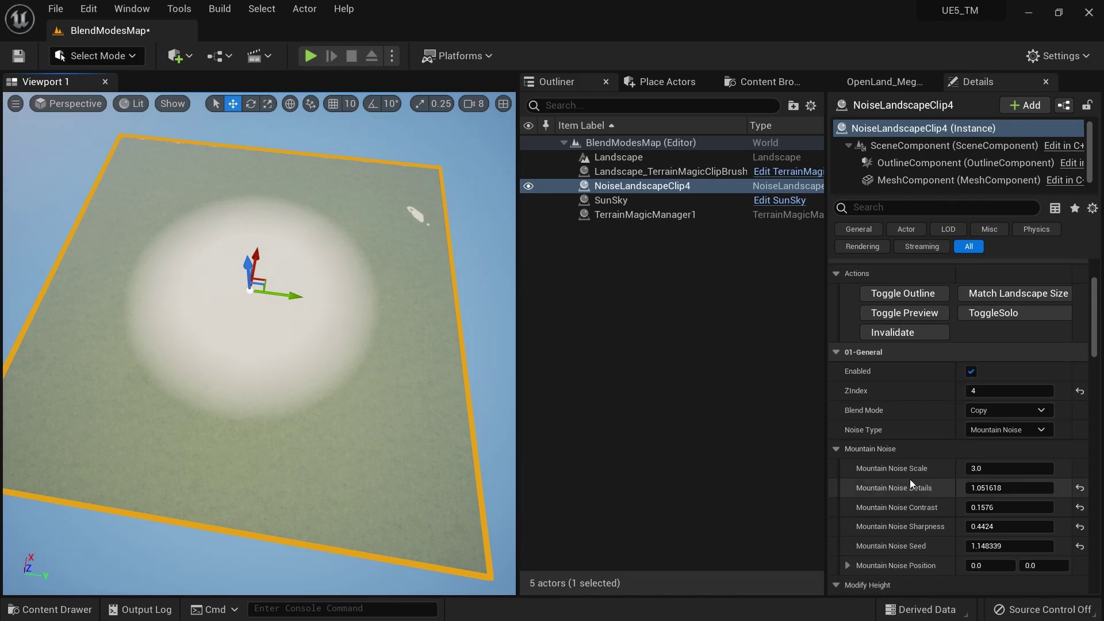
pyautogui.click(837, 352)
pyautogui.click(837, 391)
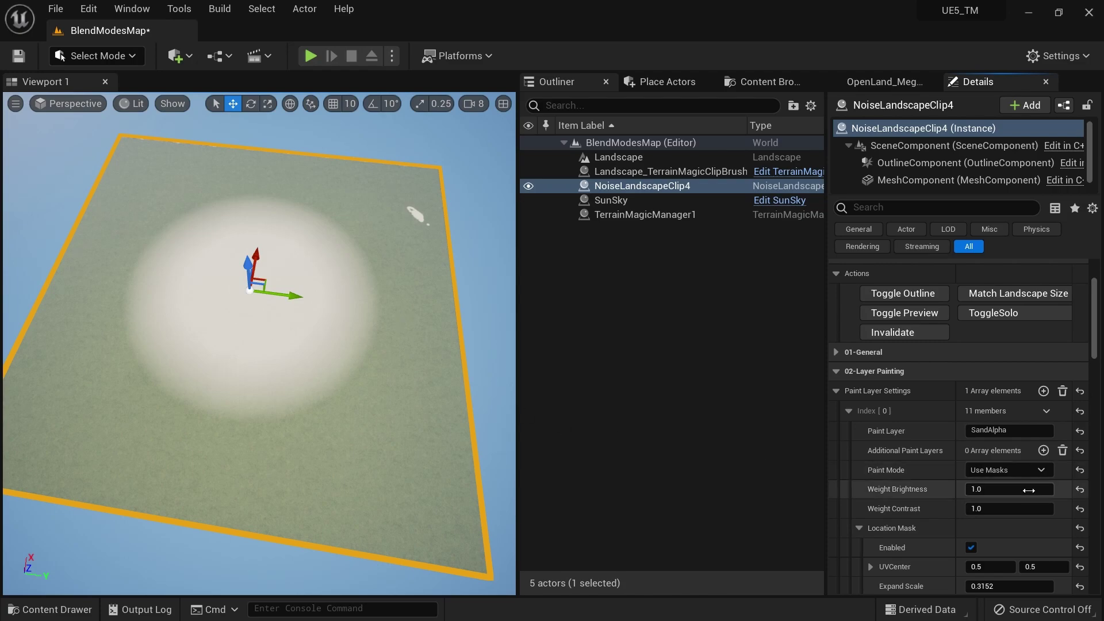
pyautogui.scroll(-5, 985, 516)
pyautogui.scroll(-4, 988, 516)
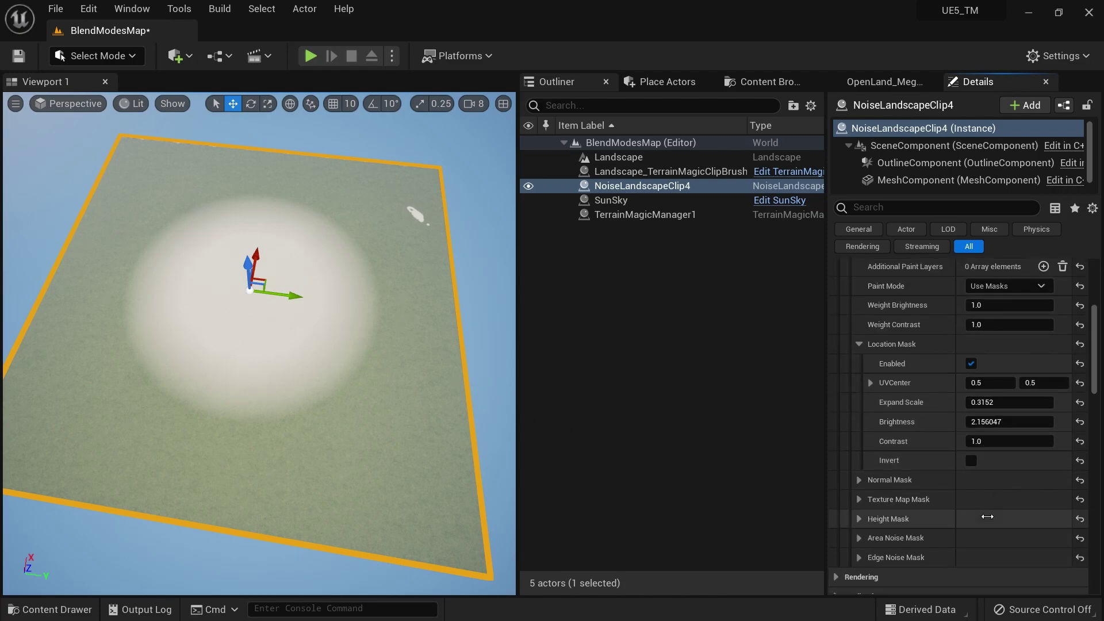
pyautogui.click(857, 326)
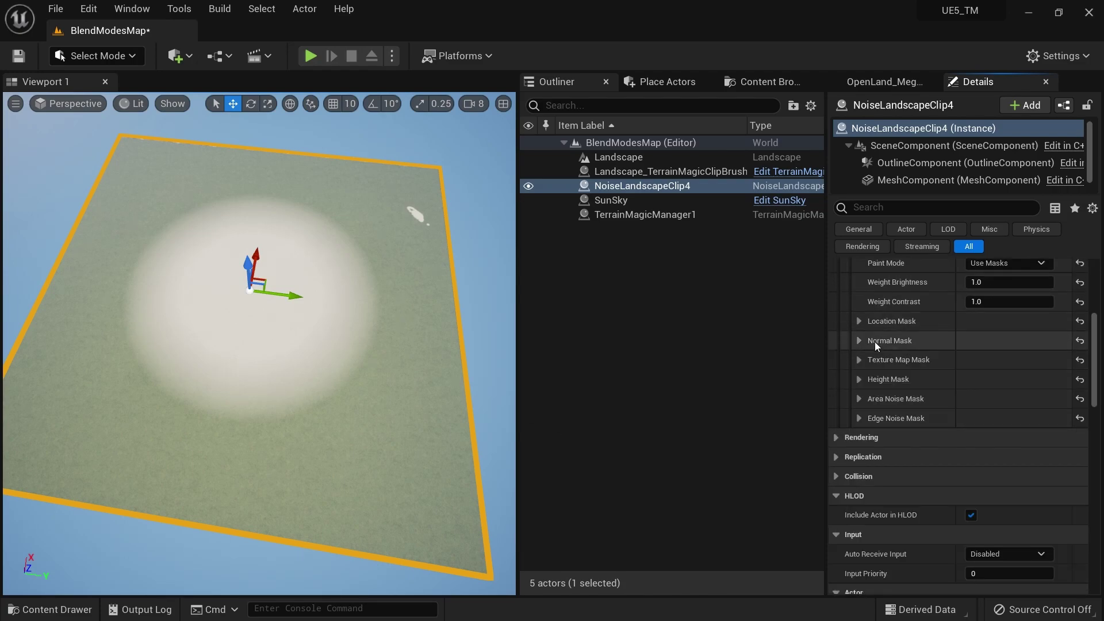
pyautogui.click(859, 419)
pyautogui.scroll(8, 1018, 440)
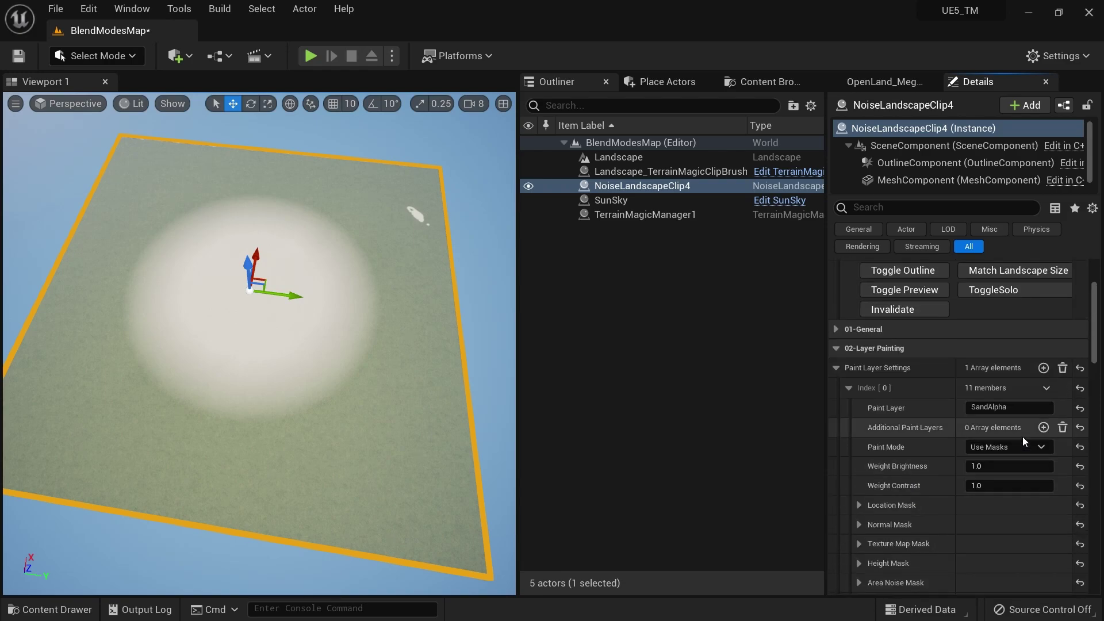
pyautogui.click(914, 311)
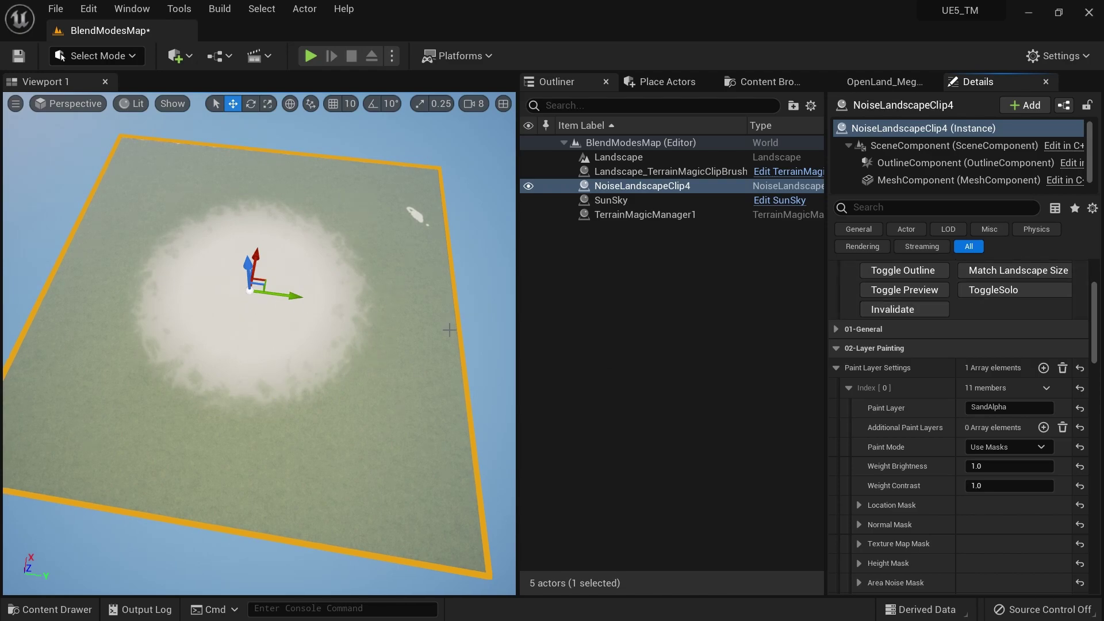
# Increase Edge Noise Mask Contrast to about 3.36 and regenerate the painting
pyautogui.scroll(-8, 987, 490)
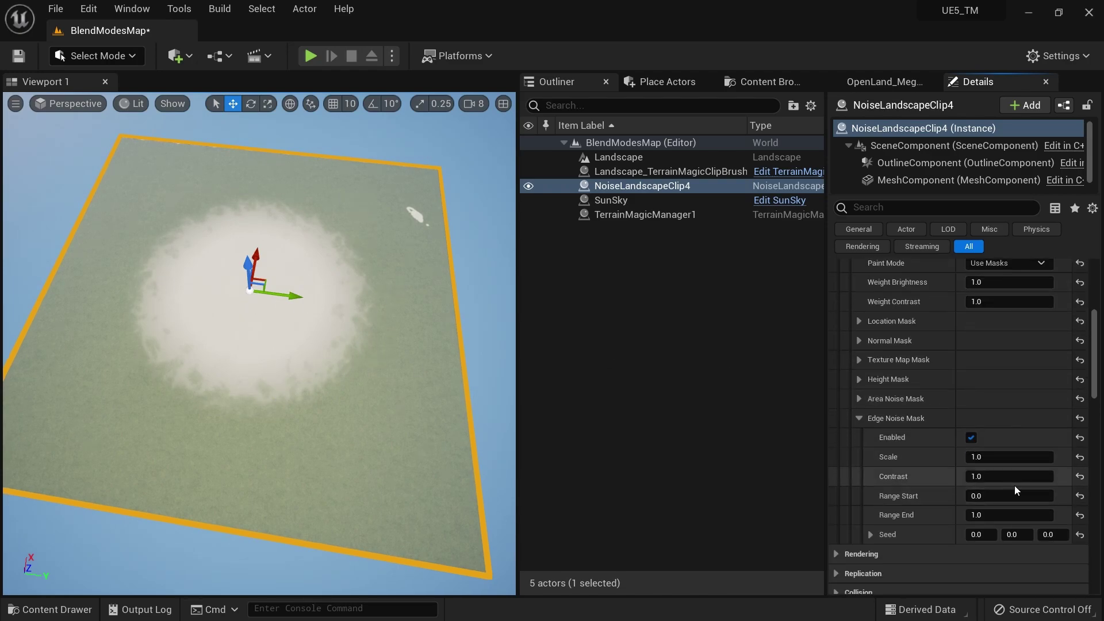
pyautogui.moveTo(983, 480); pyautogui.dragTo(1029, 478)
pyautogui.scroll(7, 931, 398)
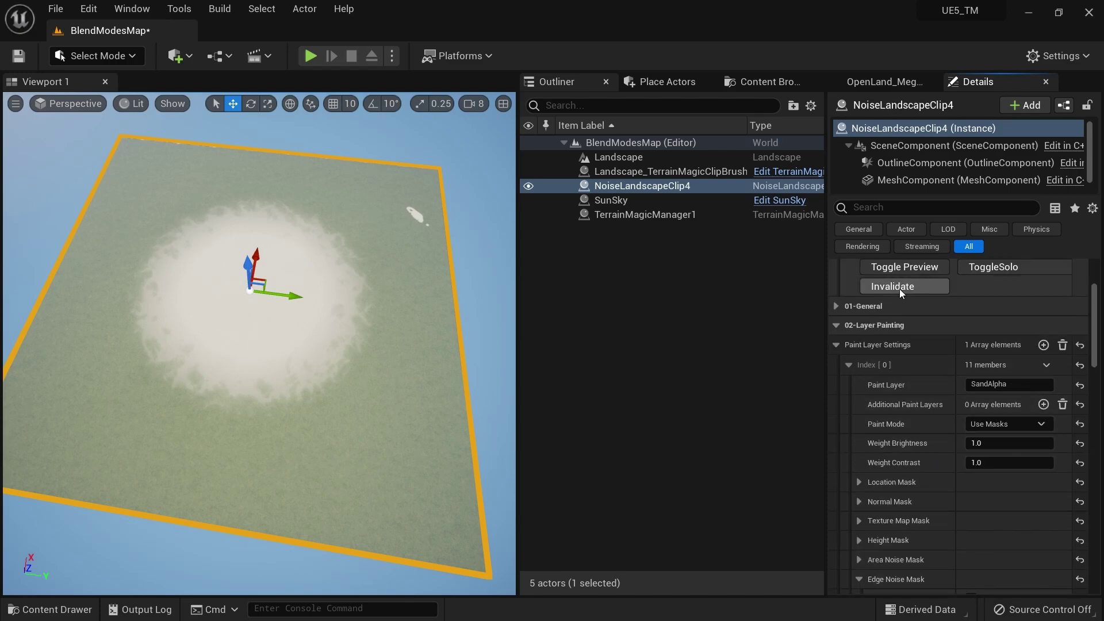
pyautogui.click(901, 291)
pyautogui.scroll(-4, 974, 516)
pyautogui.scroll(-2, 974, 515)
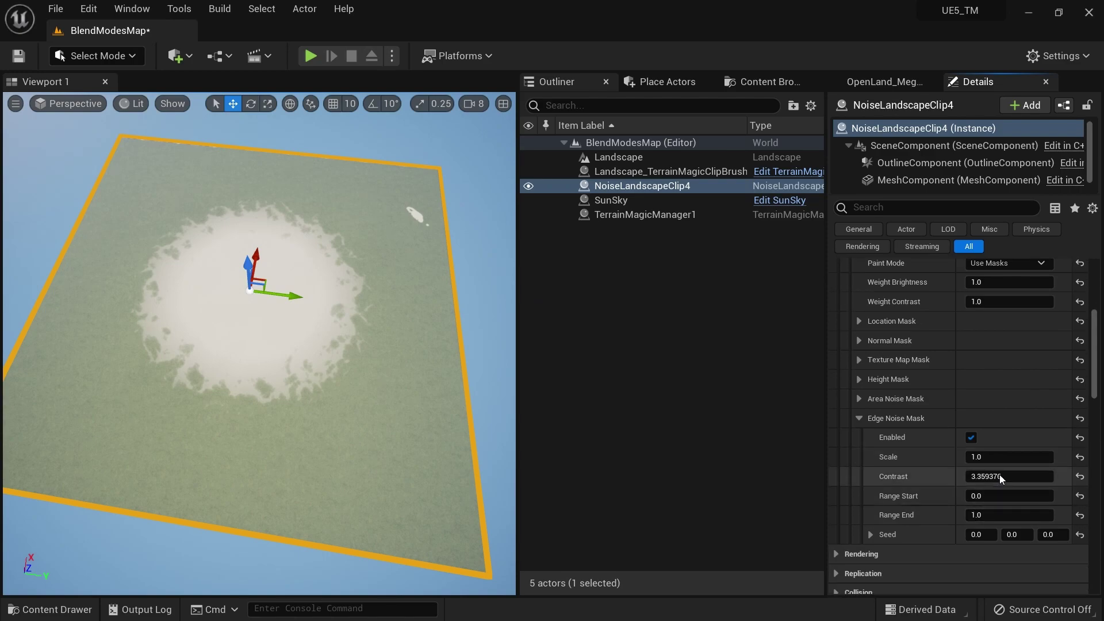
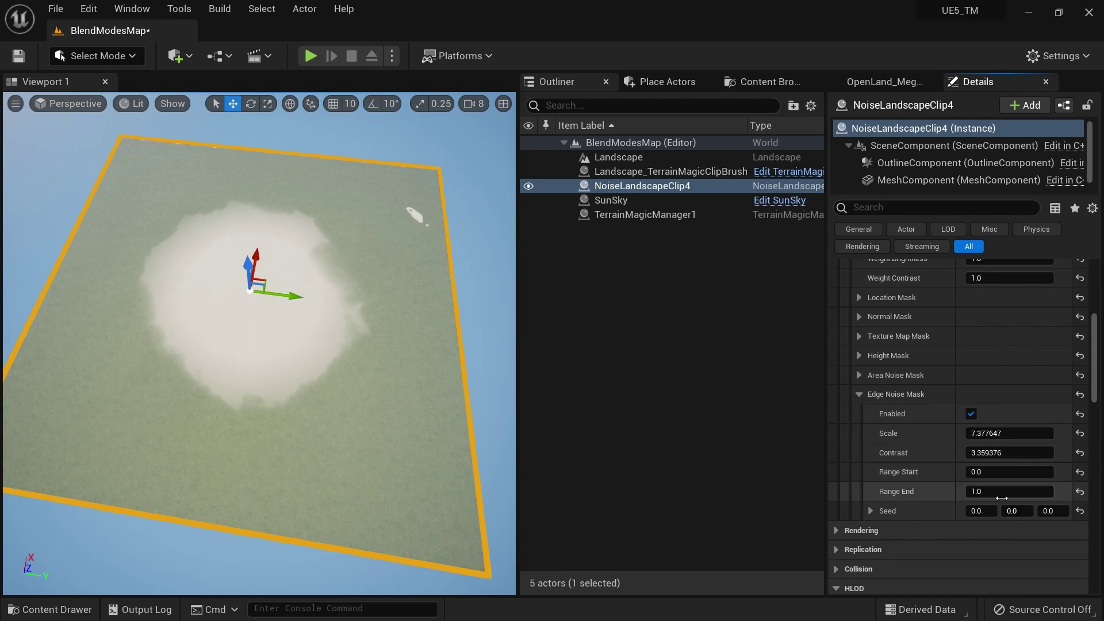
# Set Edge Noise Range End to 1.588223, change the seed, and lower Contrast to 2.418485, regenerating each time
pyautogui.moveTo(994, 492)
pyautogui.mouseDown()
pyautogui.moveTo(1008, 492)
pyautogui.moveTo(990, 472)
pyautogui.mouseUp()
pyautogui.scroll(9, 901, 422)
pyautogui.click(903, 359)
pyautogui.scroll(-10, 965, 506)
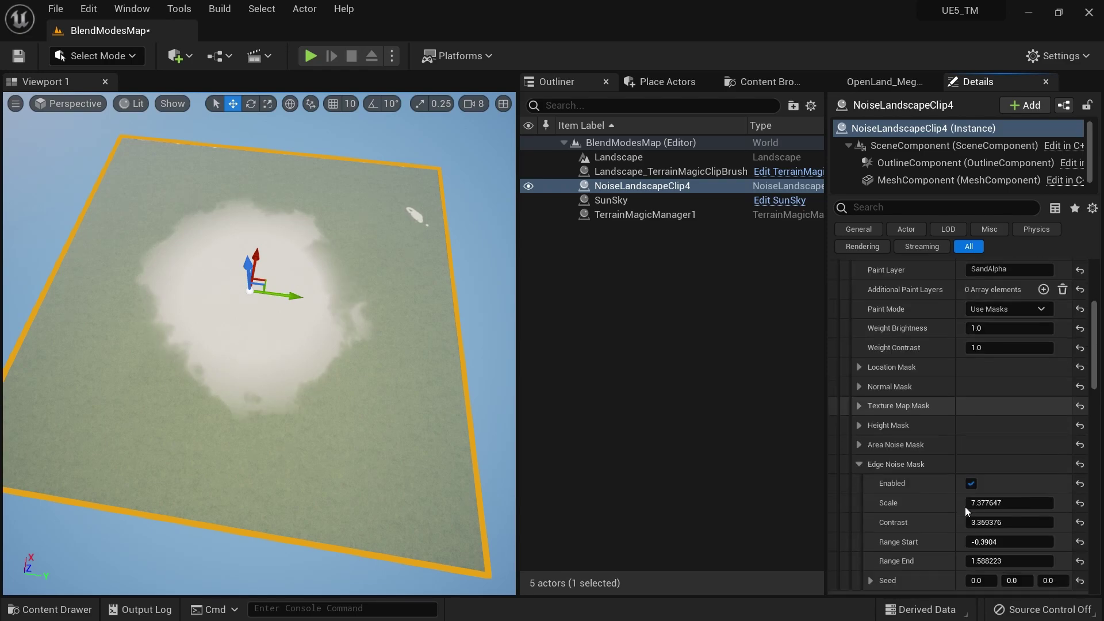
pyautogui.moveTo(1051, 442); pyautogui.dragTo(1061, 442)
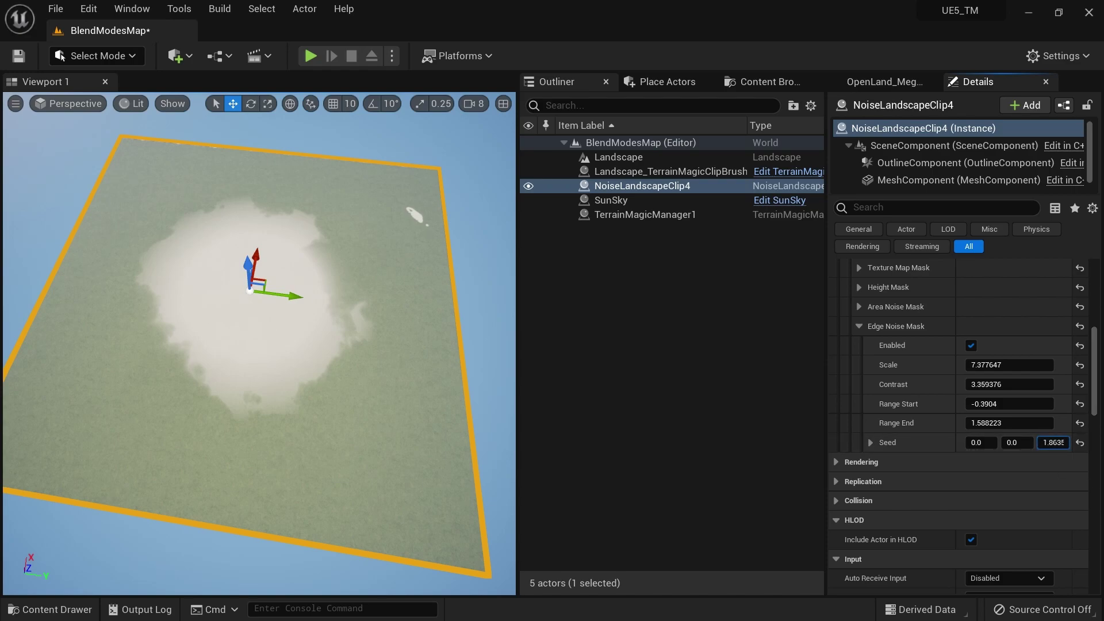
pyautogui.scroll(5, 977, 402)
pyautogui.click(893, 309)
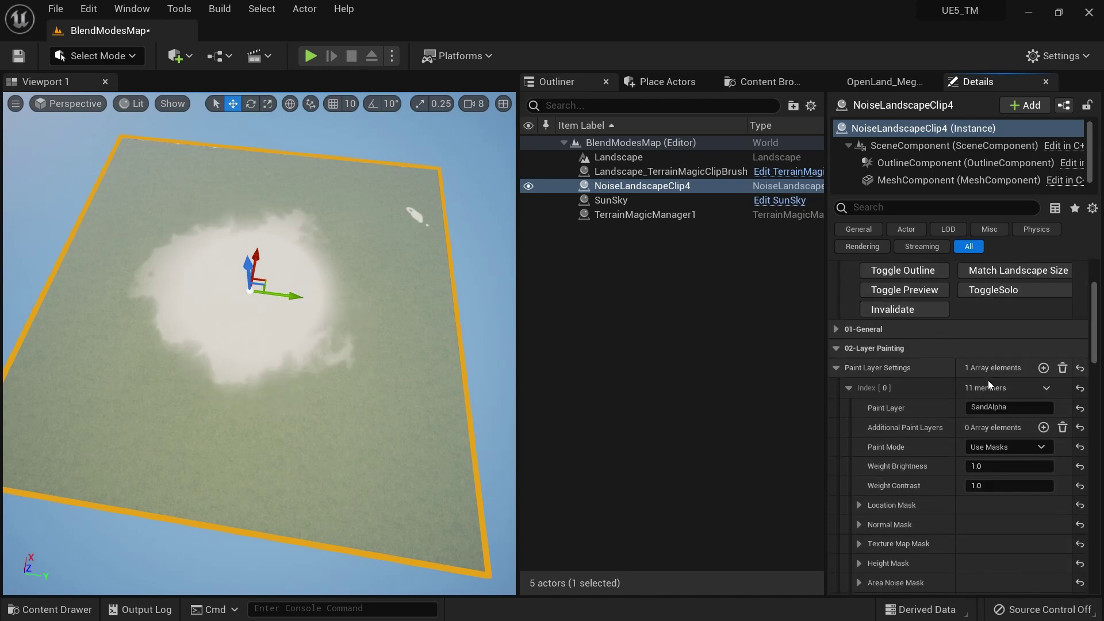
pyautogui.scroll(-5, 1004, 526)
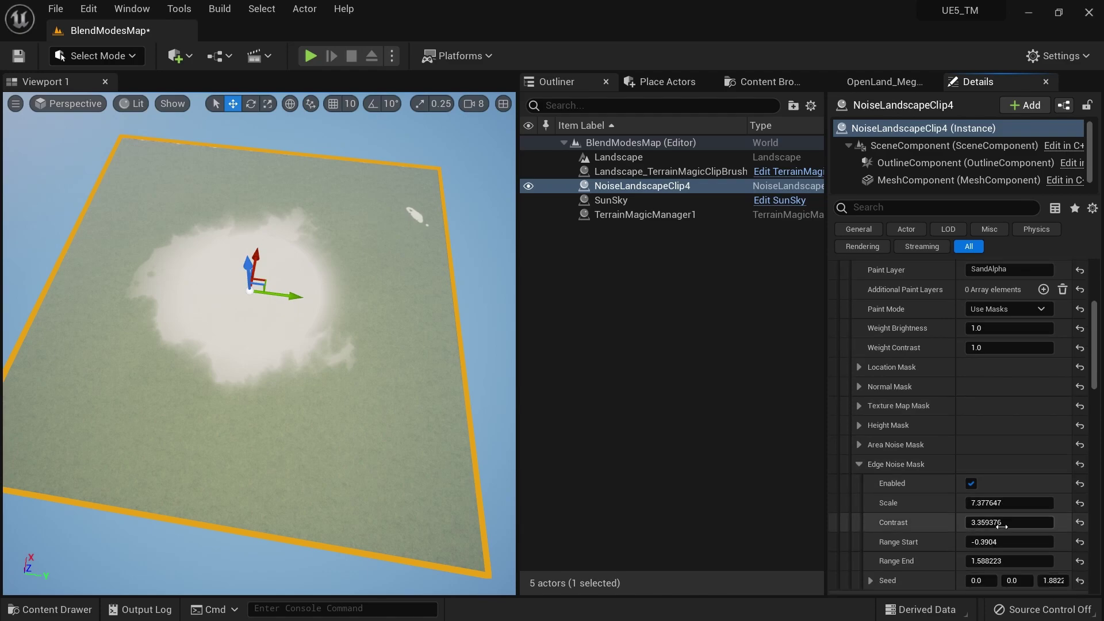
pyautogui.moveTo(1004, 452); pyautogui.dragTo(994, 453)
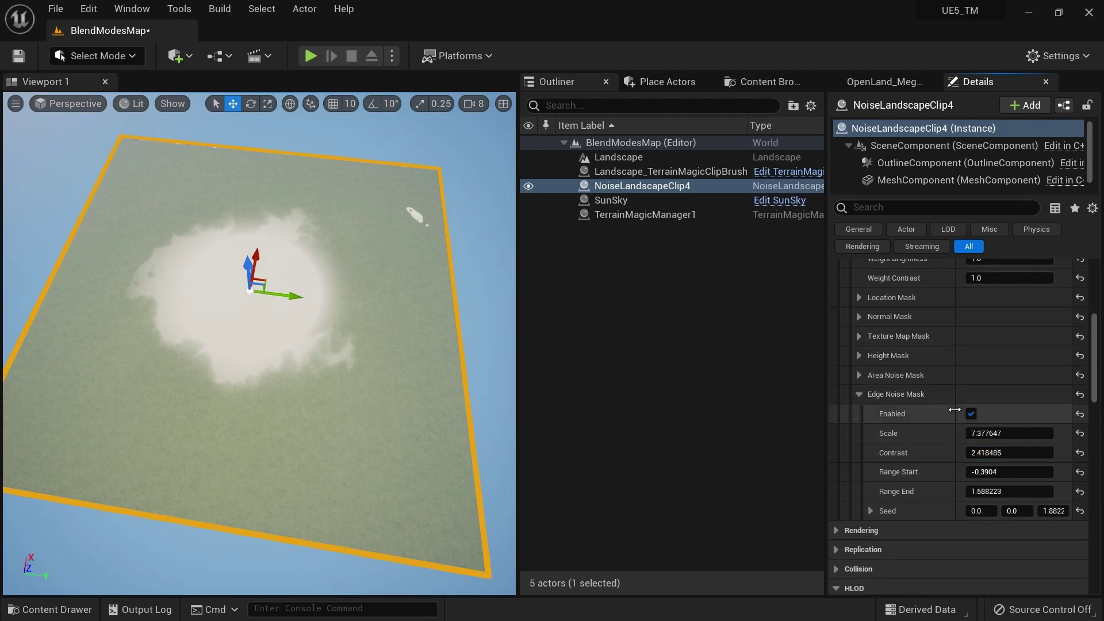
pyautogui.scroll(4, 931, 454)
pyautogui.scroll(-4, 914, 495)
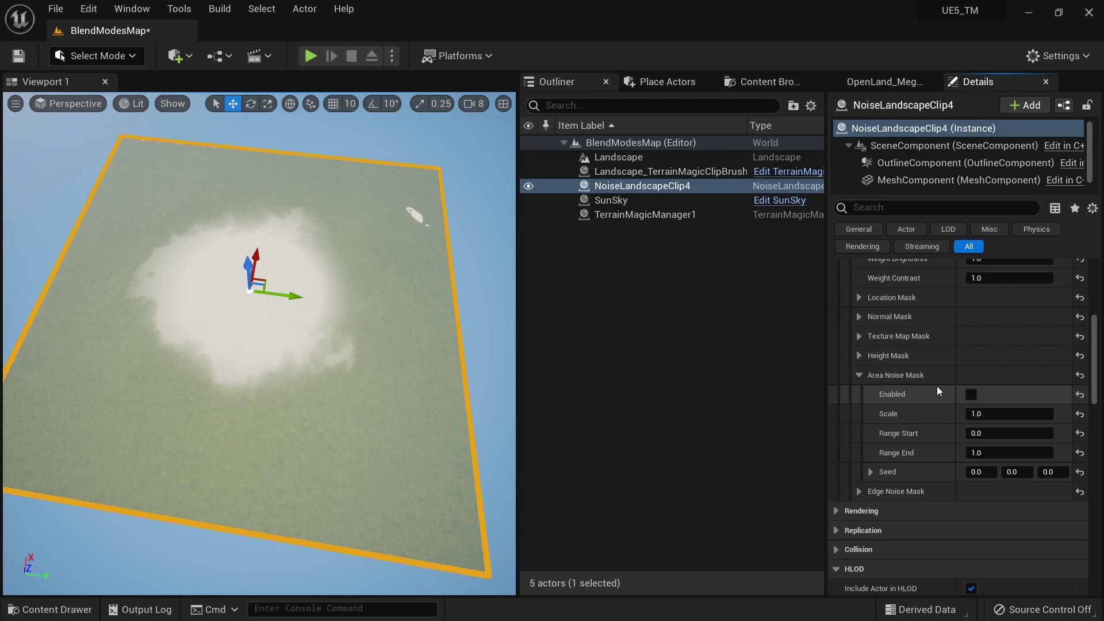
# Disable the Edge Noise Mask and regenerate the sand patch without edge noise
pyautogui.click(859, 491)
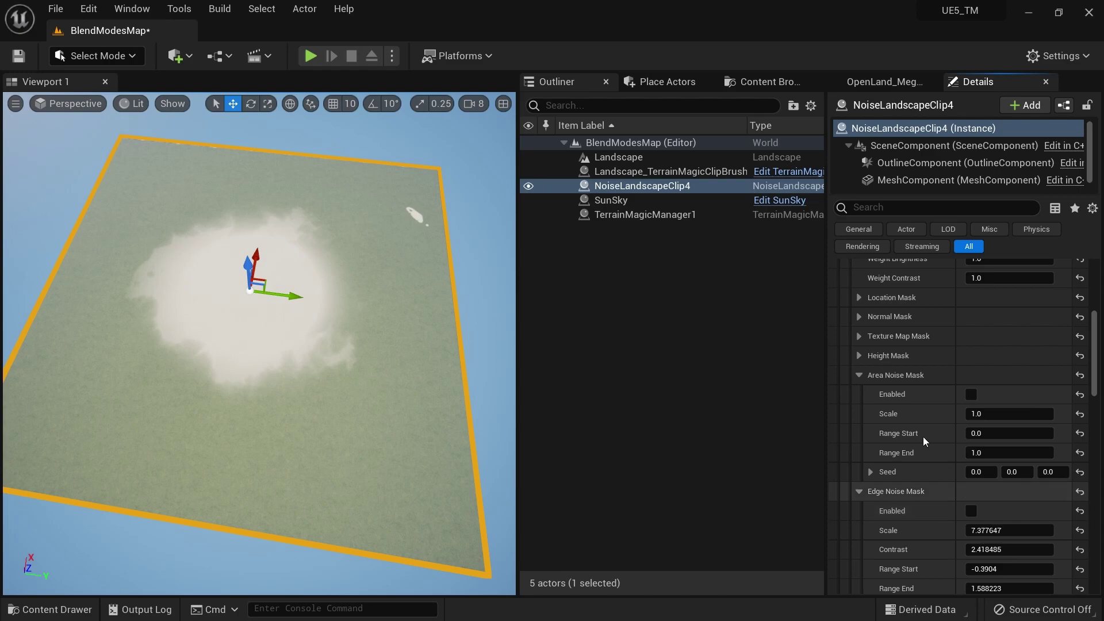
pyautogui.scroll(8, 891, 371)
pyautogui.click(907, 330)
pyautogui.scroll(-7, 941, 513)
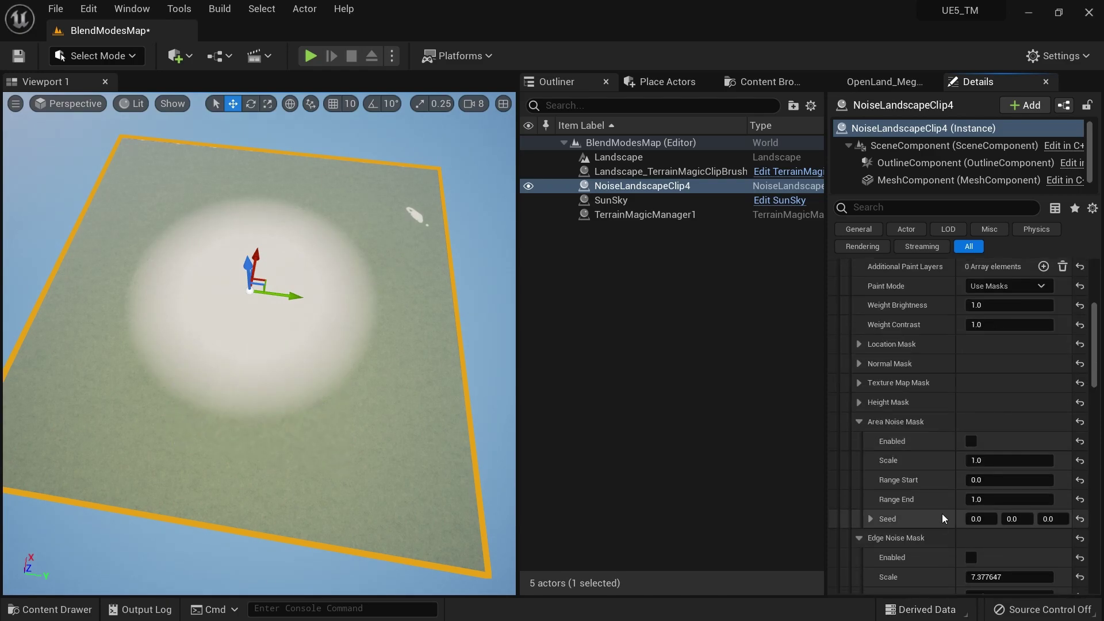
pyautogui.scroll(-3, 943, 512)
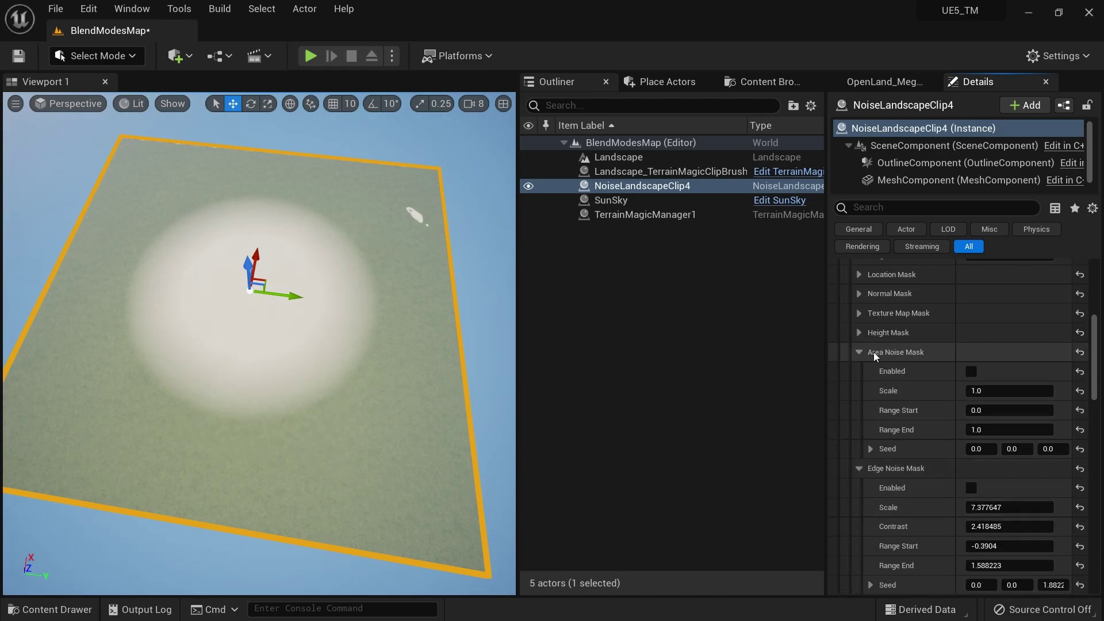
# Enable the Area Noise Mask, drop its Range Start below zero, and regenerate
pyautogui.click(971, 372)
pyautogui.scroll(9, 985, 440)
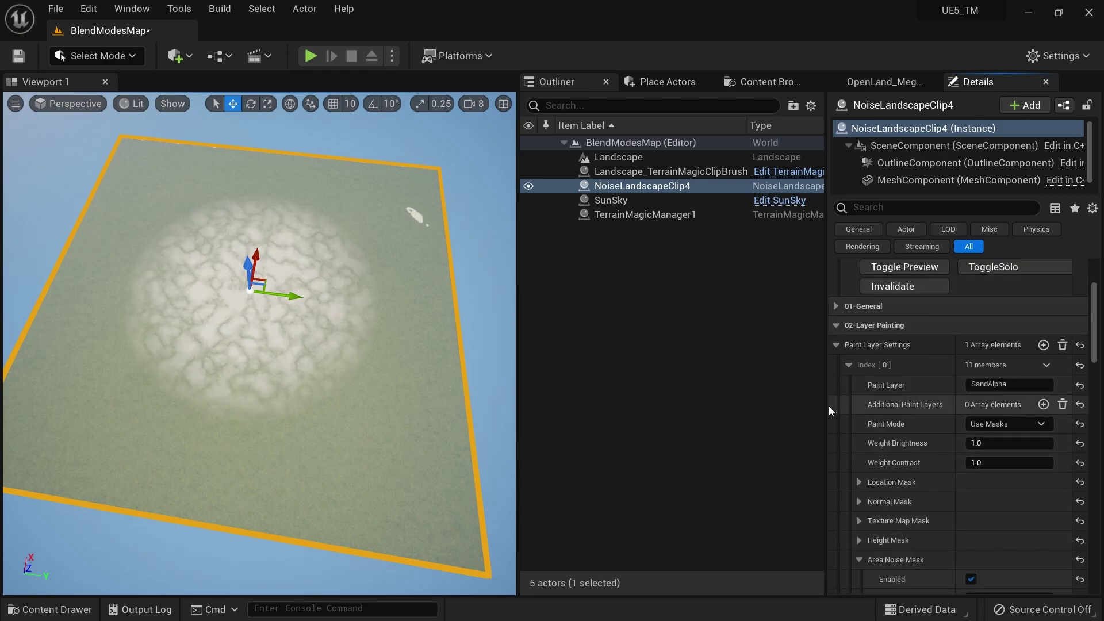
pyautogui.scroll(-10, 1065, 510)
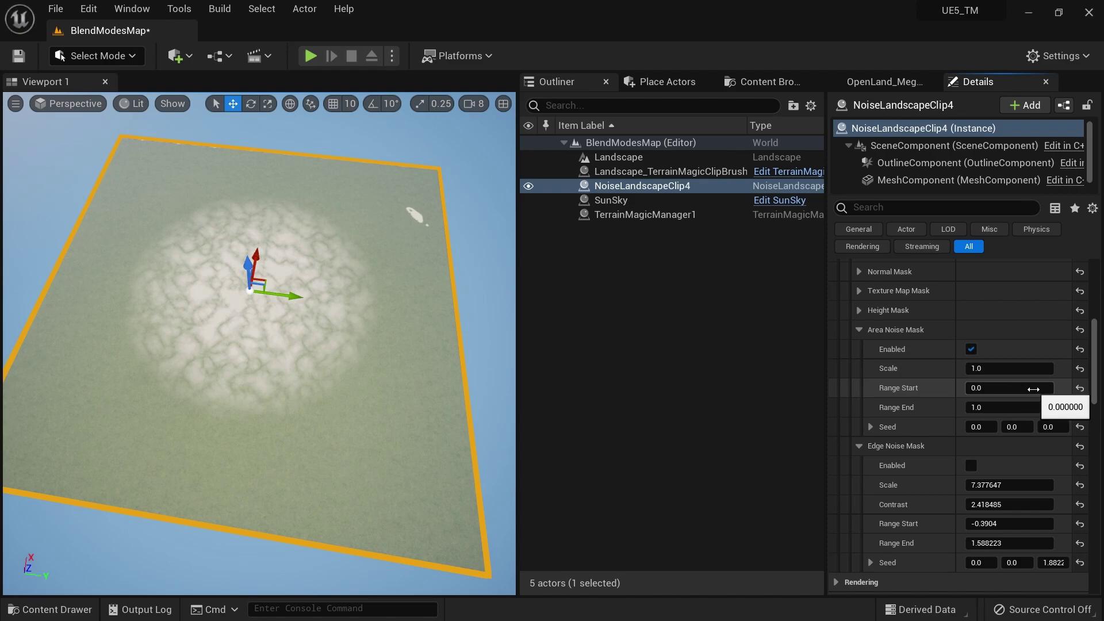
pyautogui.moveTo(1020, 389); pyautogui.dragTo(1002, 388)
pyautogui.scroll(10, 951, 357)
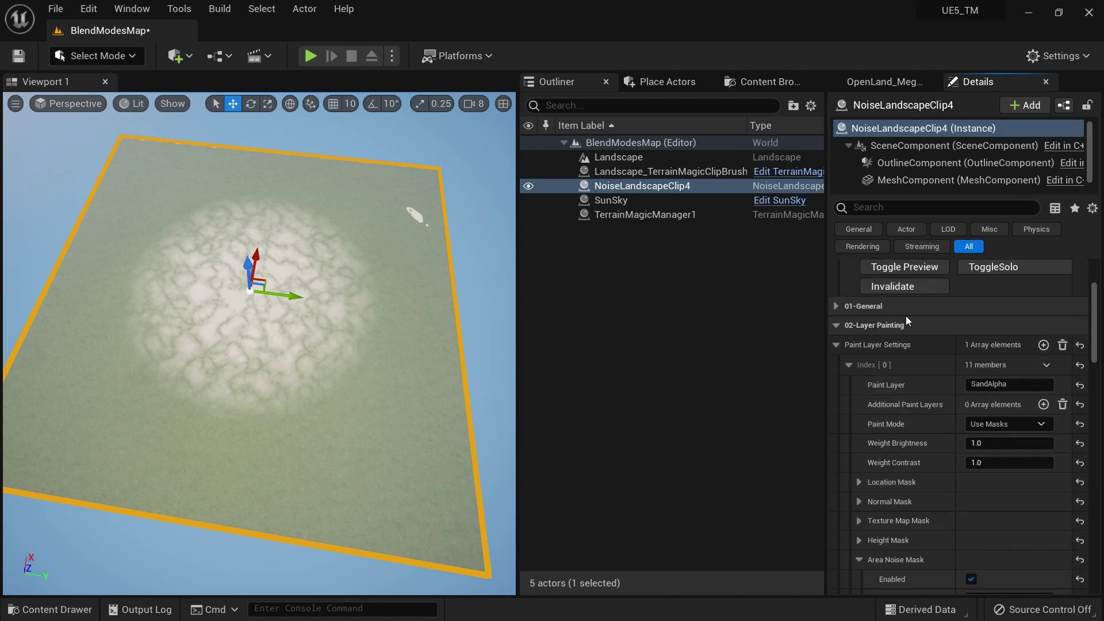
pyautogui.click(909, 288)
pyautogui.scroll(-11, 990, 419)
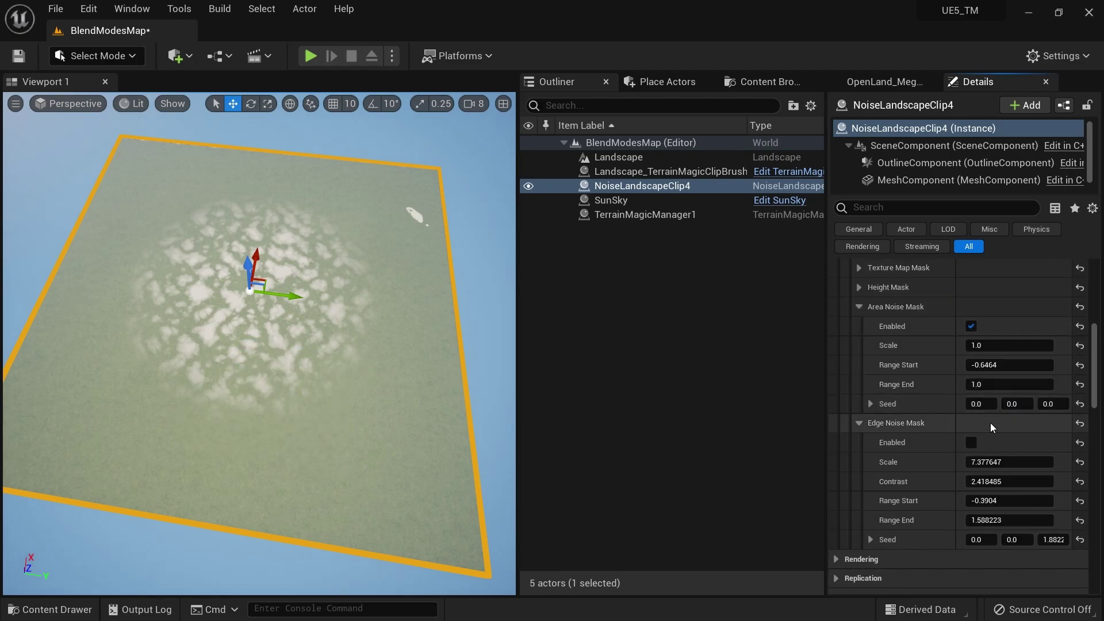
# Fine-tune the area noise range to about -1.070786 and regenerate the sand pattern
pyautogui.click(990, 422)
pyautogui.scroll(1, 989, 396)
pyautogui.moveTo(982, 411); pyautogui.dragTo(985, 411)
pyautogui.scroll(6, 1022, 466)
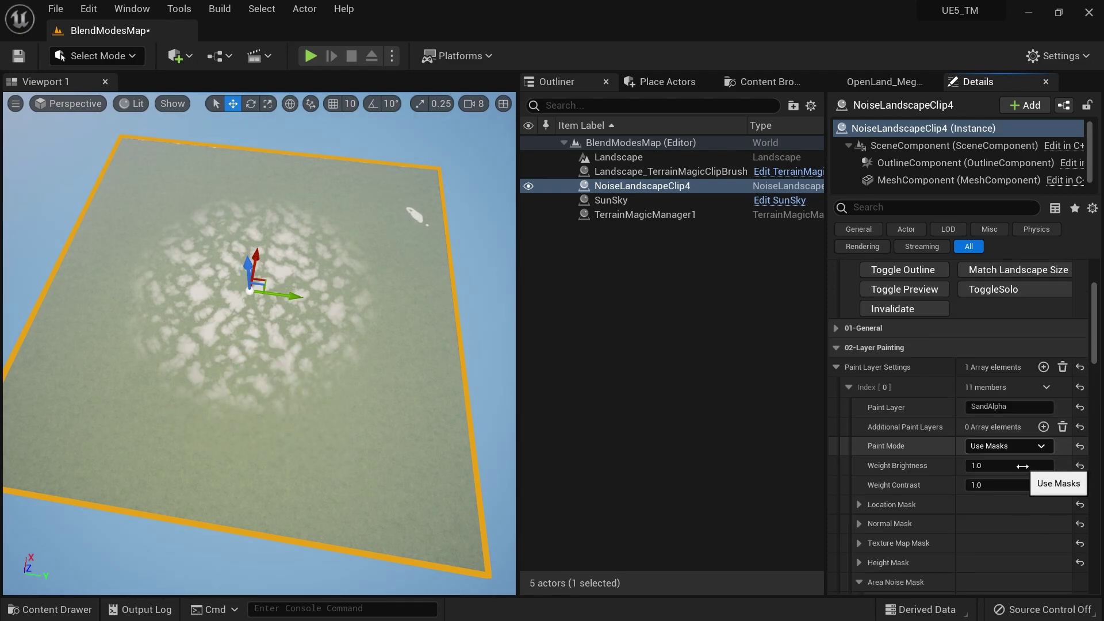
pyautogui.scroll(-3, 1022, 467)
pyautogui.scroll(-1, 1027, 481)
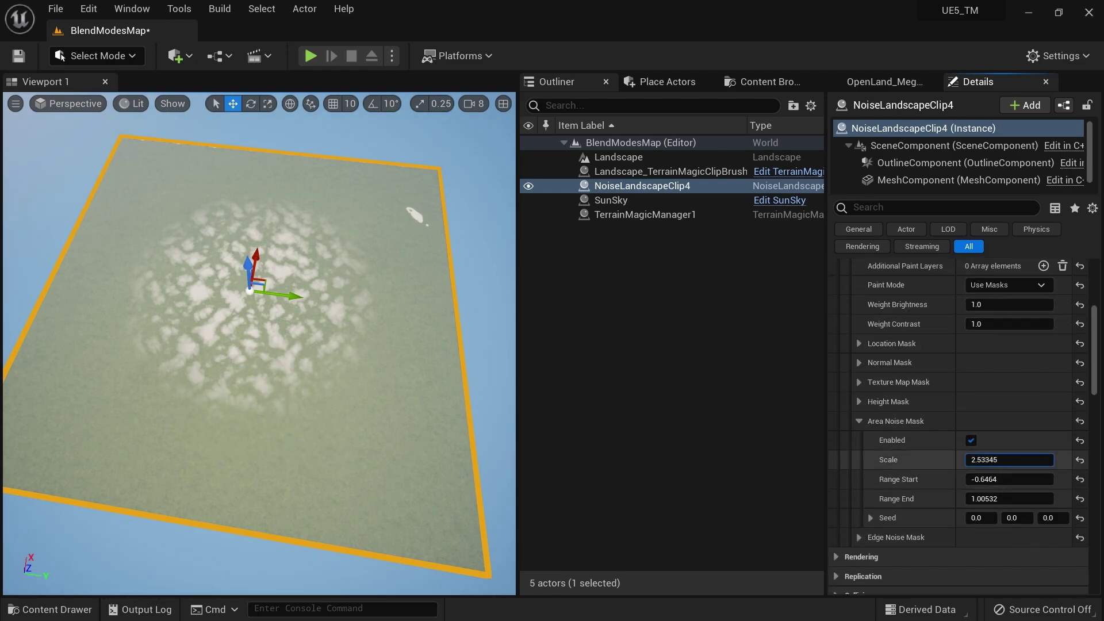
pyautogui.scroll(5, 933, 397)
pyautogui.click(904, 355)
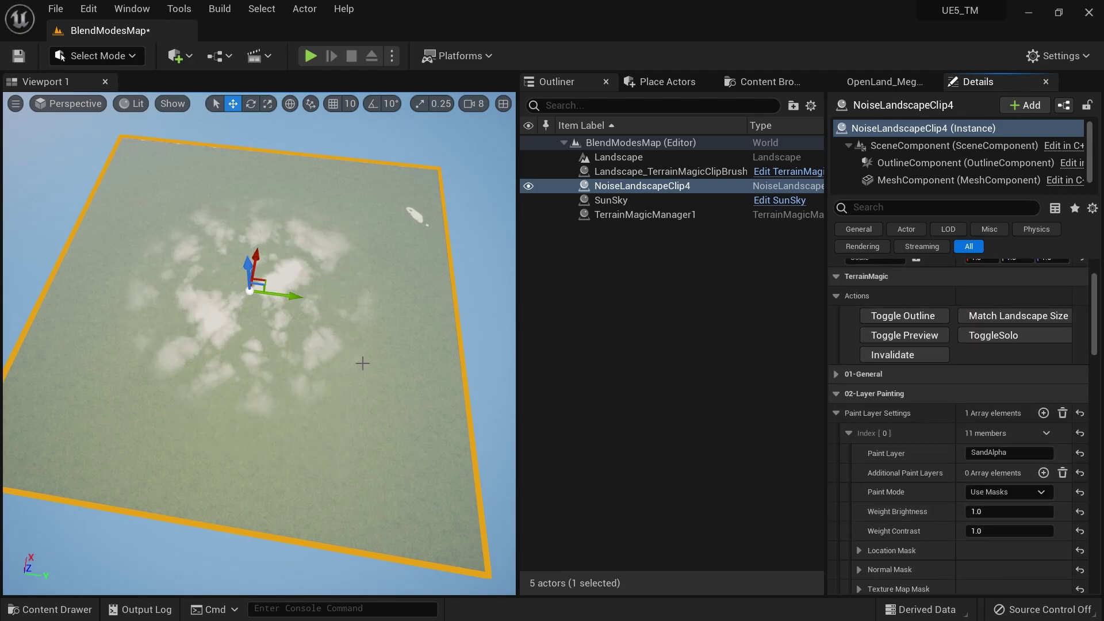
pyautogui.scroll(-4, 1027, 471)
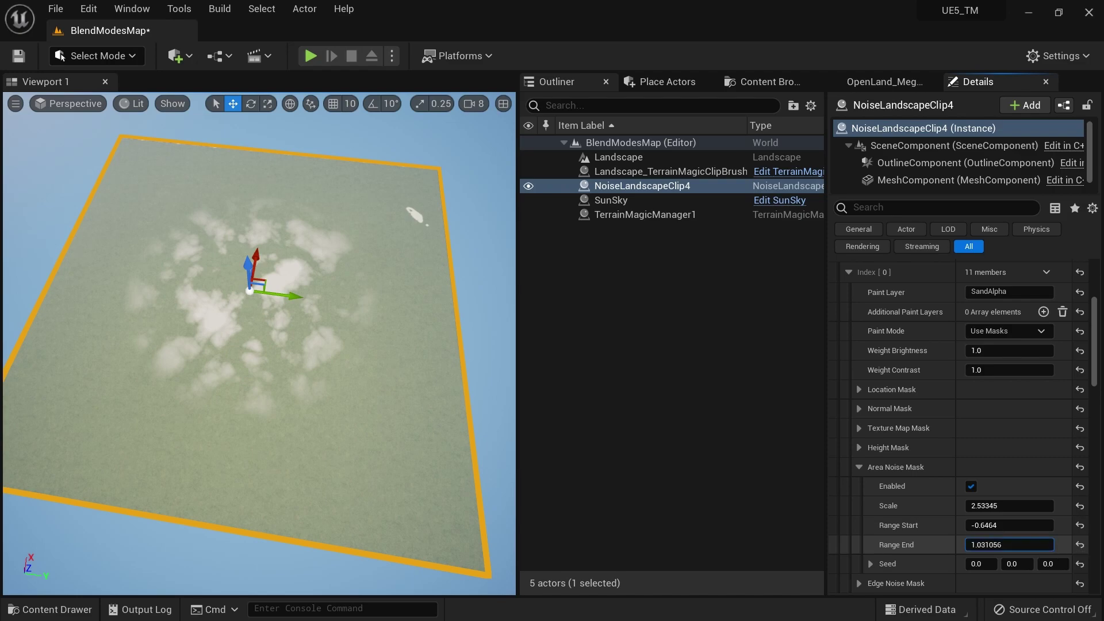
# Raise Area Noise Range End to 1.415547, change the seed, and regenerate
pyautogui.moveTo(1020, 549); pyautogui.dragTo(1035, 546)
pyautogui.scroll(4, 1005, 515)
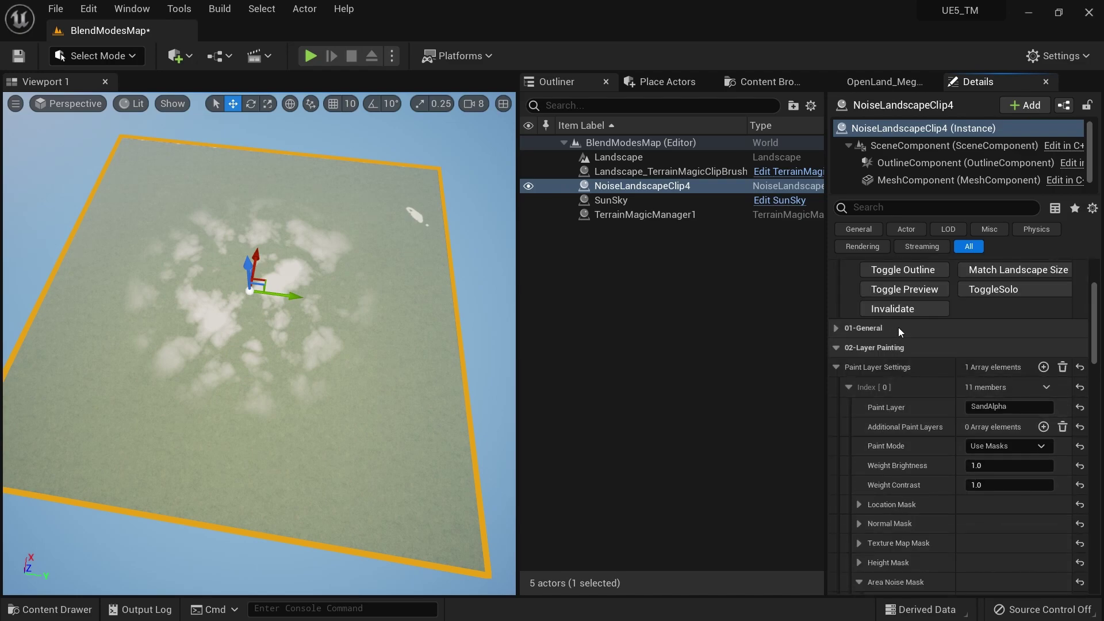
pyautogui.click(900, 310)
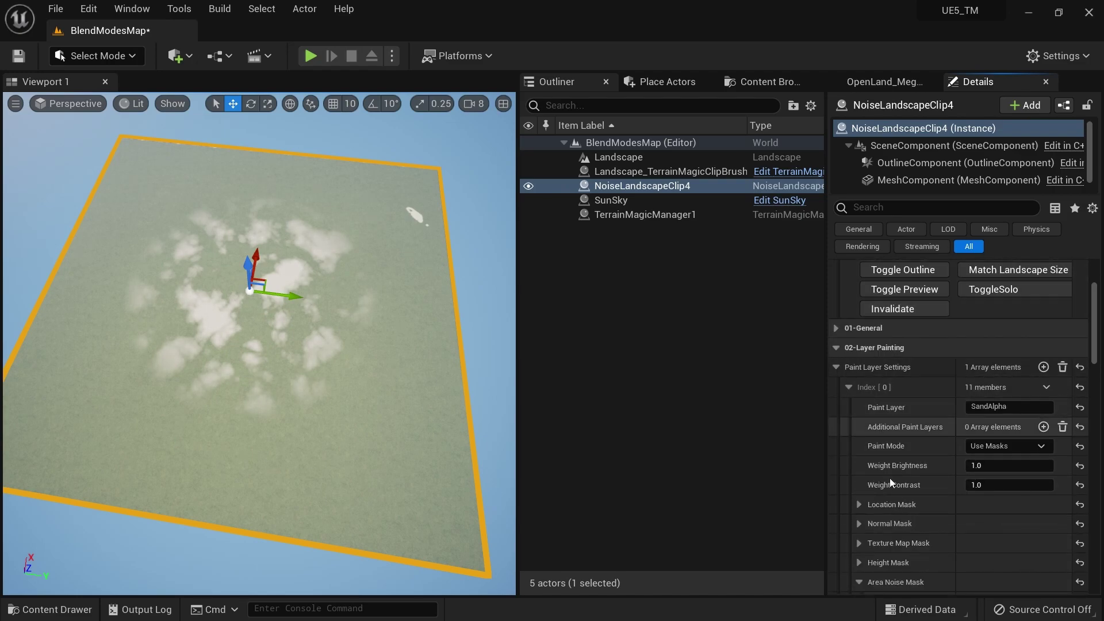
pyautogui.scroll(-5, 889, 478)
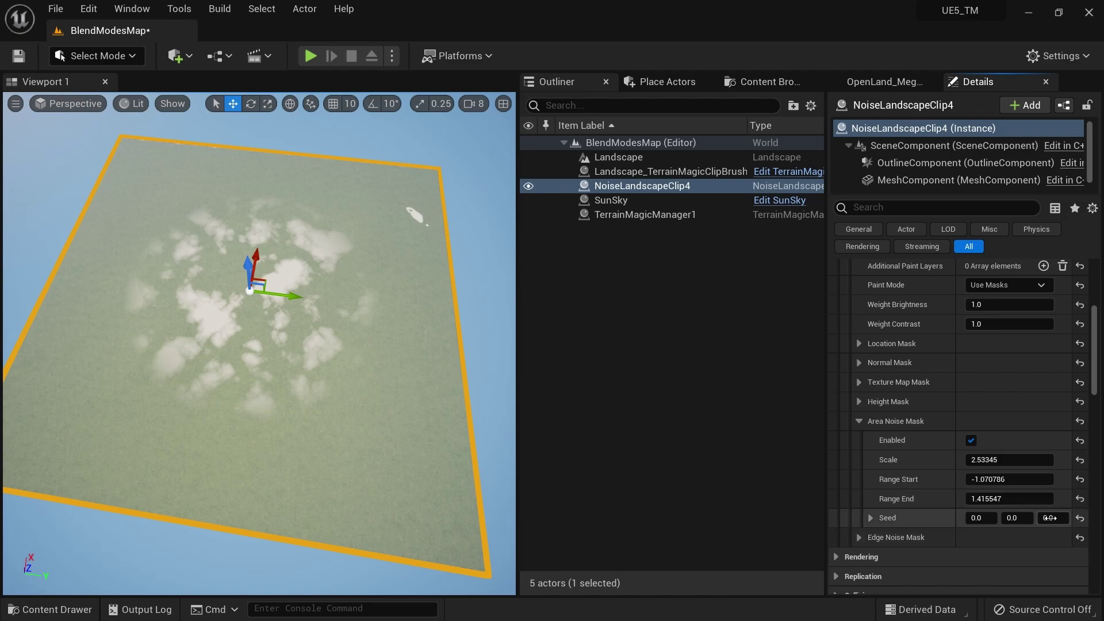
pyautogui.scroll(5, 907, 320)
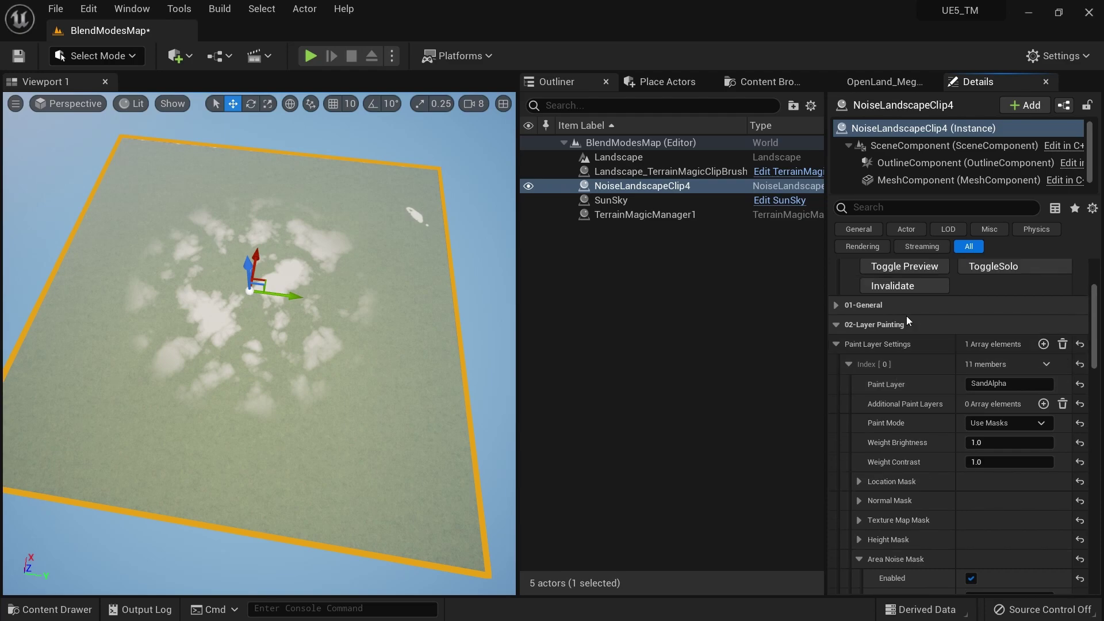
pyautogui.click(909, 287)
pyautogui.scroll(-5, 948, 414)
pyautogui.scroll(-5, 947, 427)
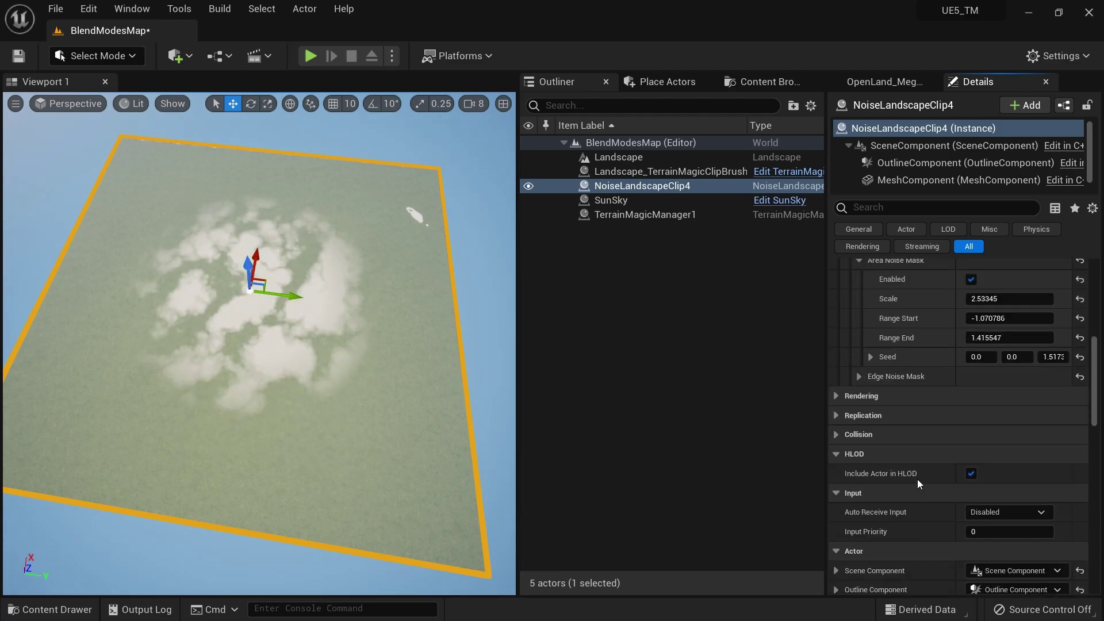
# Re-enable edge noise and regenerate the noise clip, raising snowy mountains with ragged sand patches
pyautogui.click(860, 376)
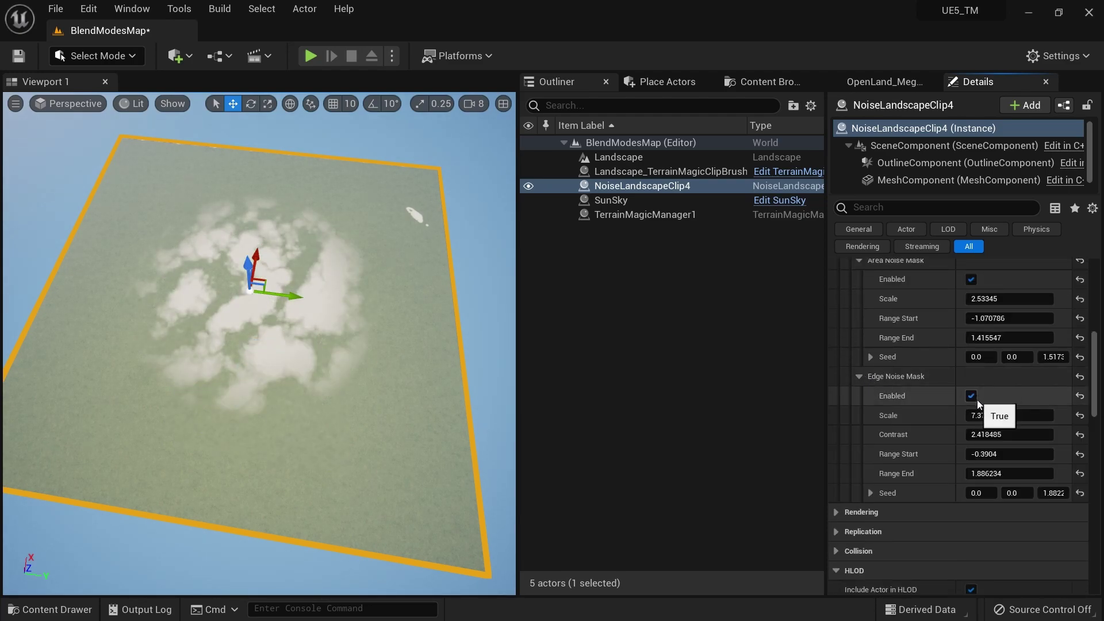
pyautogui.scroll(10, 1009, 423)
pyautogui.scroll(2, 900, 339)
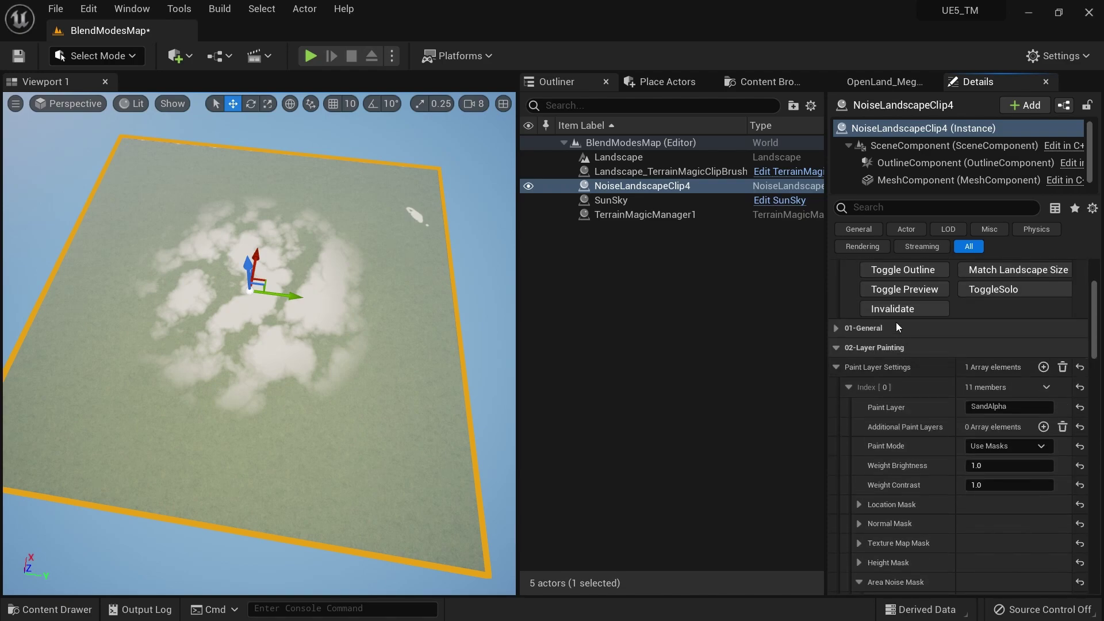
pyautogui.click(896, 311)
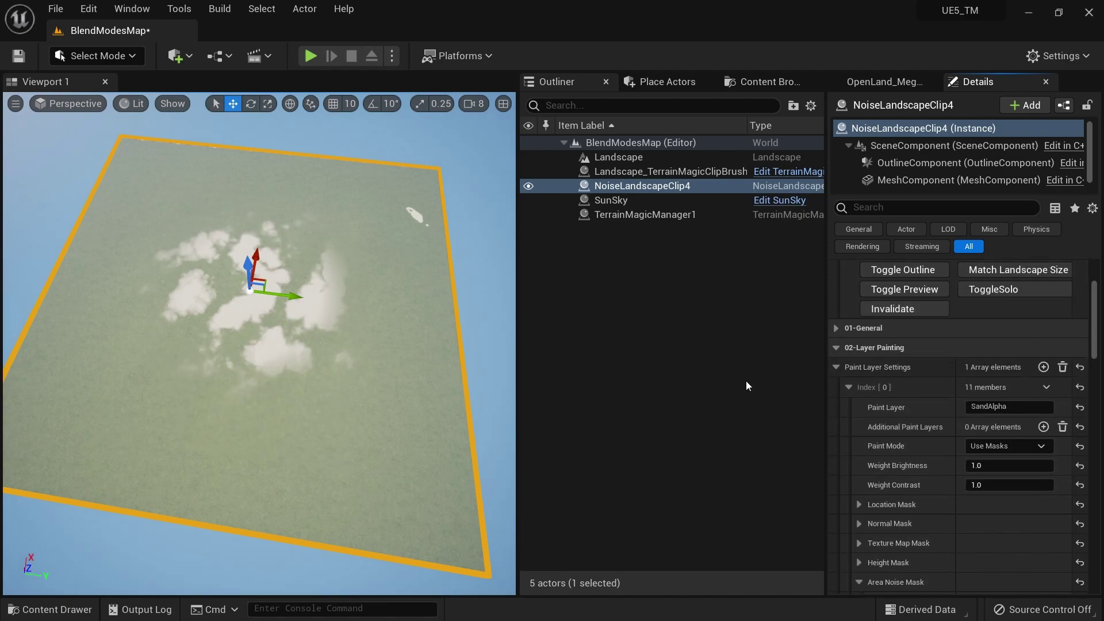
pyautogui.scroll(-3, 973, 450)
pyautogui.scroll(4, 965, 451)
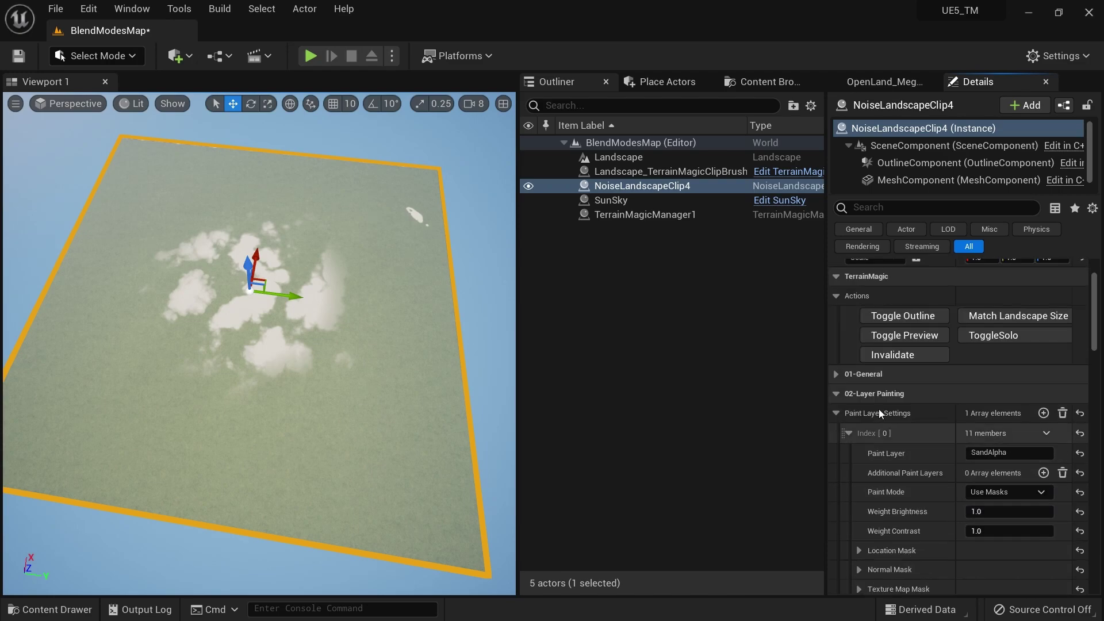
pyautogui.scroll(3, 874, 431)
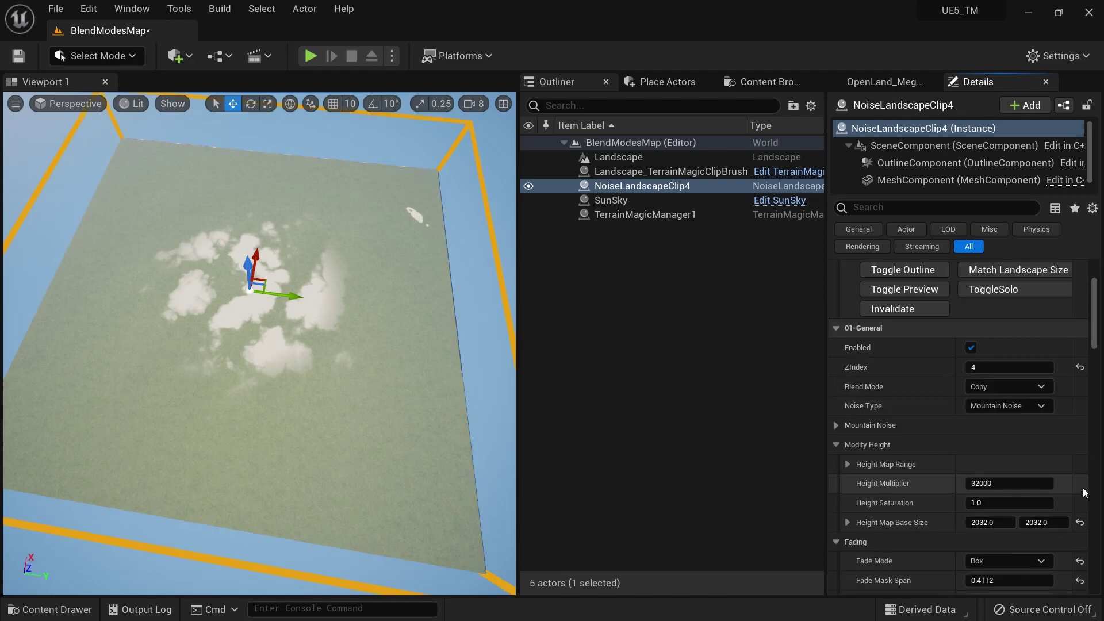
pyautogui.click(912, 312)
# Expand Normal Mask, then show Place Actors filtered to the 'Clip' actor types
pyautogui.scroll(-5, 876, 492)
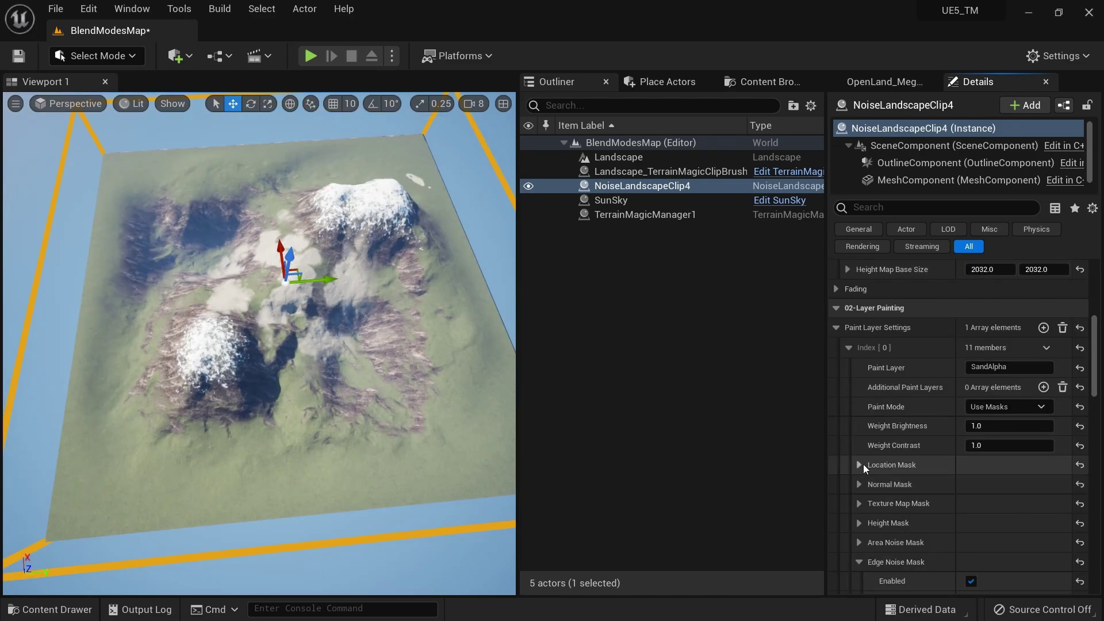
pyautogui.click(859, 484)
pyautogui.scroll(5, 904, 338)
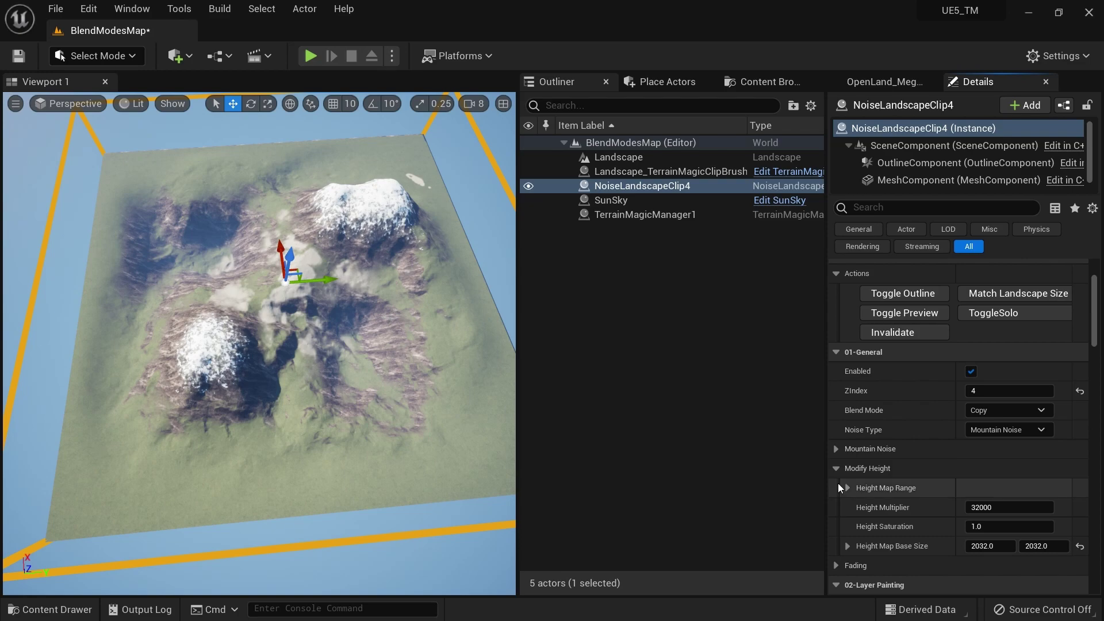
pyautogui.click(768, 82)
pyautogui.click(667, 82)
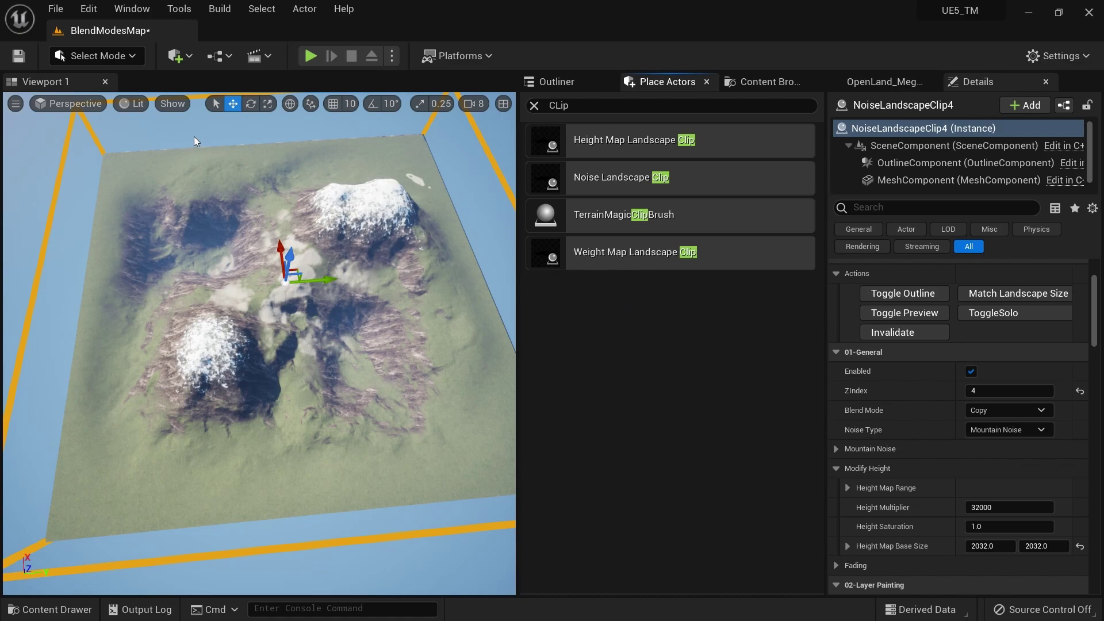
# Replace the noise clip's paint layers with one blank entry, regenerate, and expand Index [0]
pyautogui.click(838, 469)
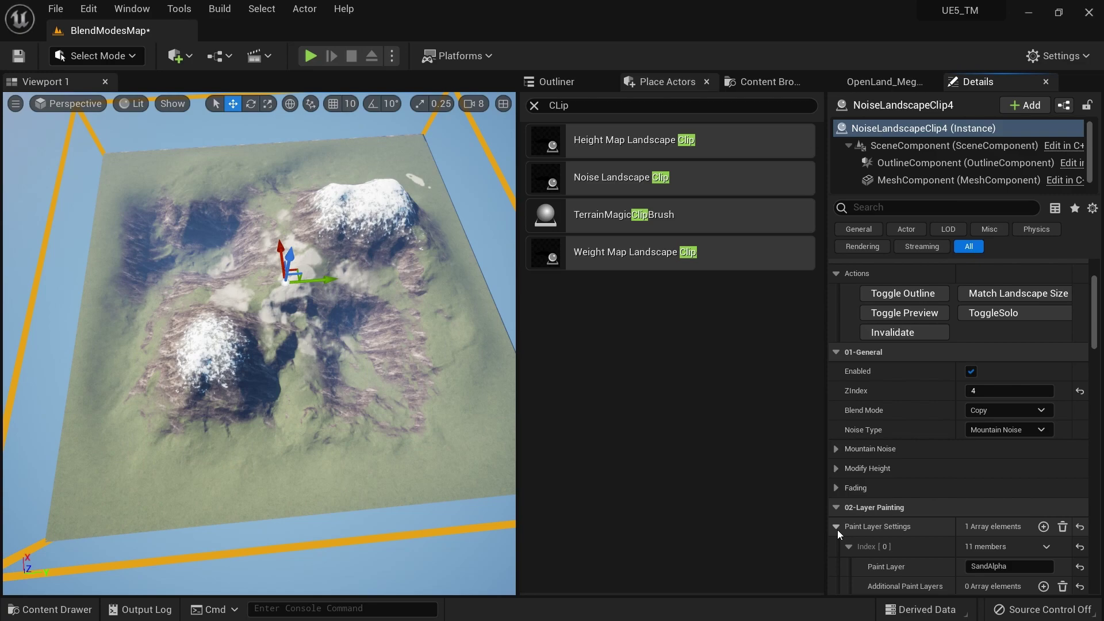
pyautogui.click(1063, 526)
pyautogui.click(1044, 527)
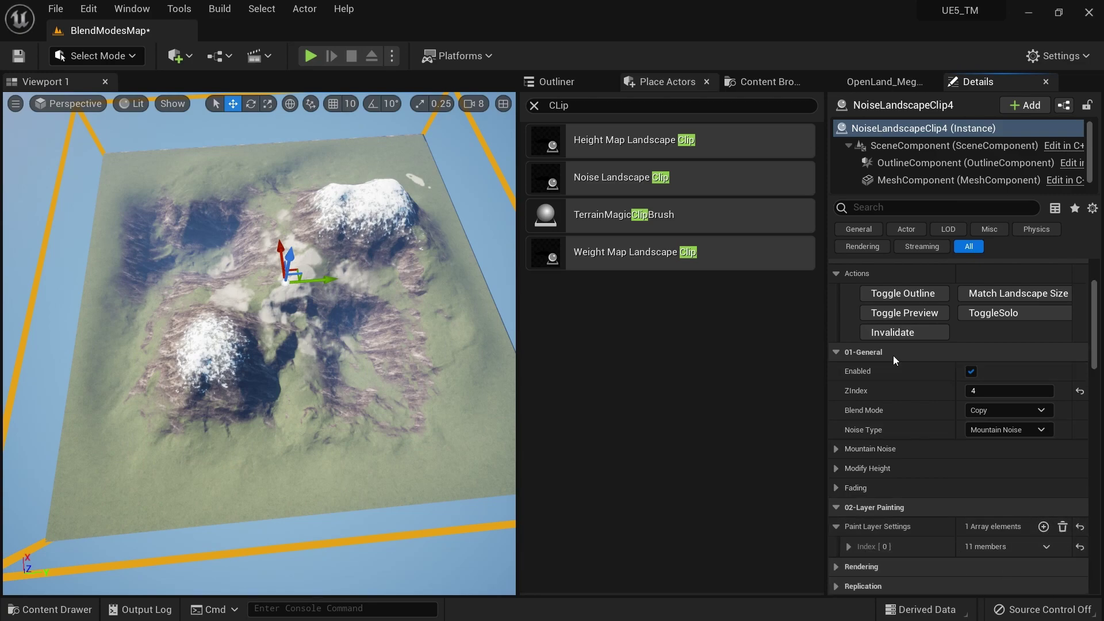
pyautogui.click(903, 335)
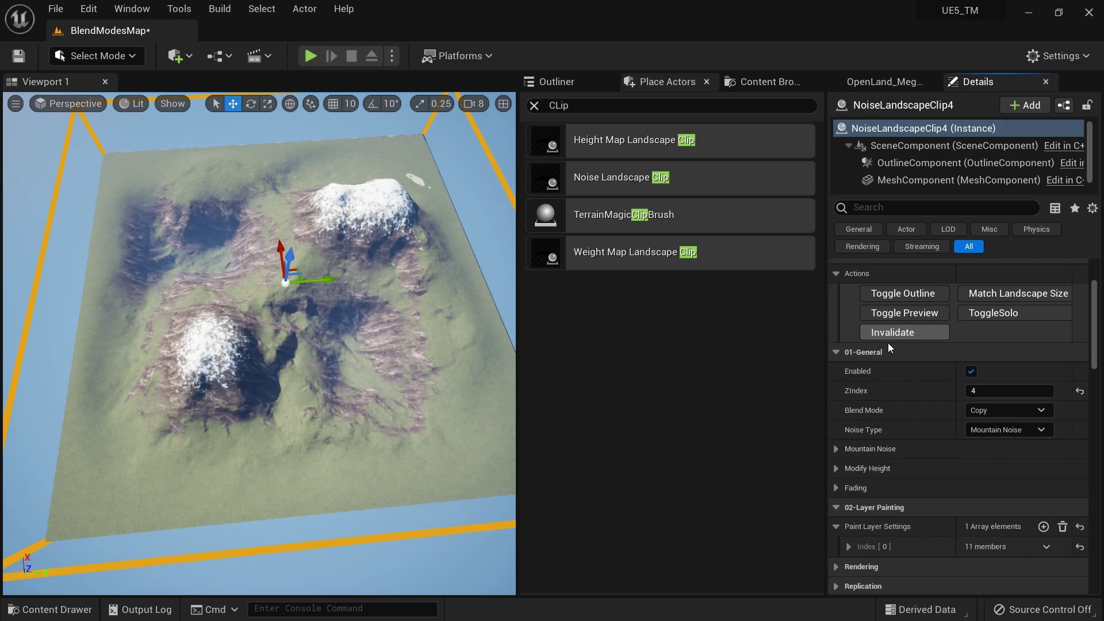
pyautogui.click(848, 549)
pyautogui.scroll(-5, 943, 547)
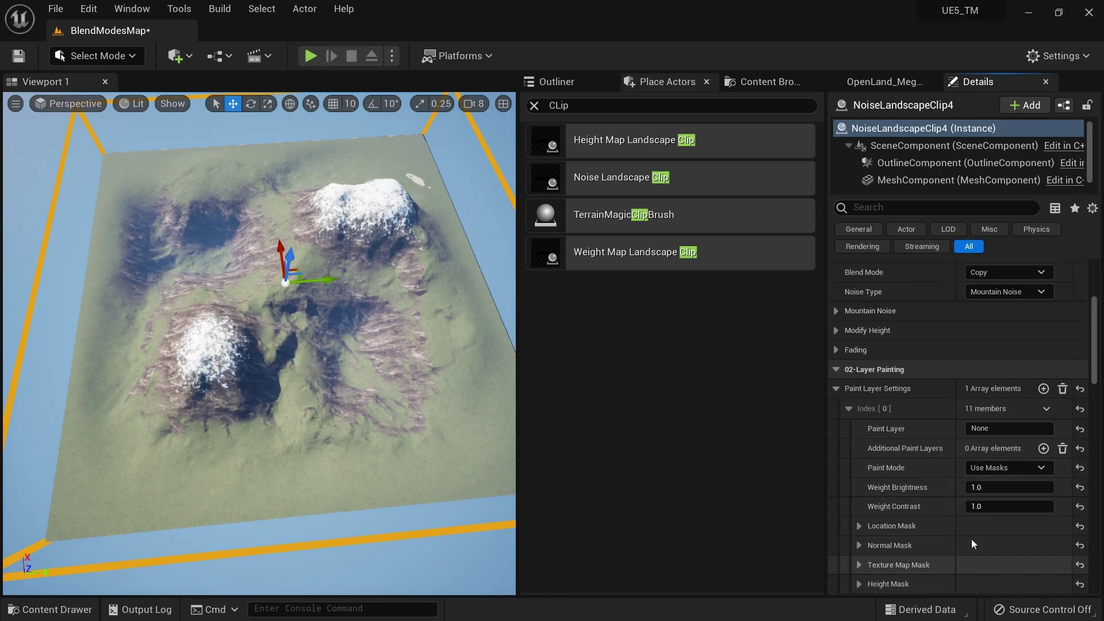
# Set the noise clip's paint layer to SandAlpha with Fill Layer paint mode
pyautogui.click(993, 429)
pyautogui.write('SandAlpha')
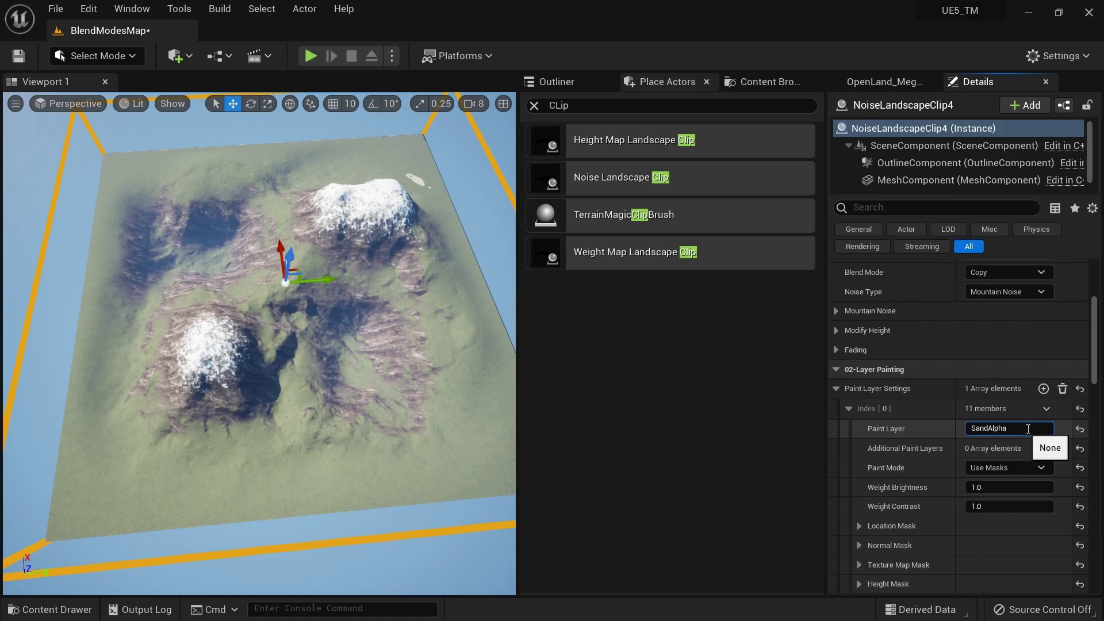
pyautogui.press('Return')
pyautogui.click(989, 468)
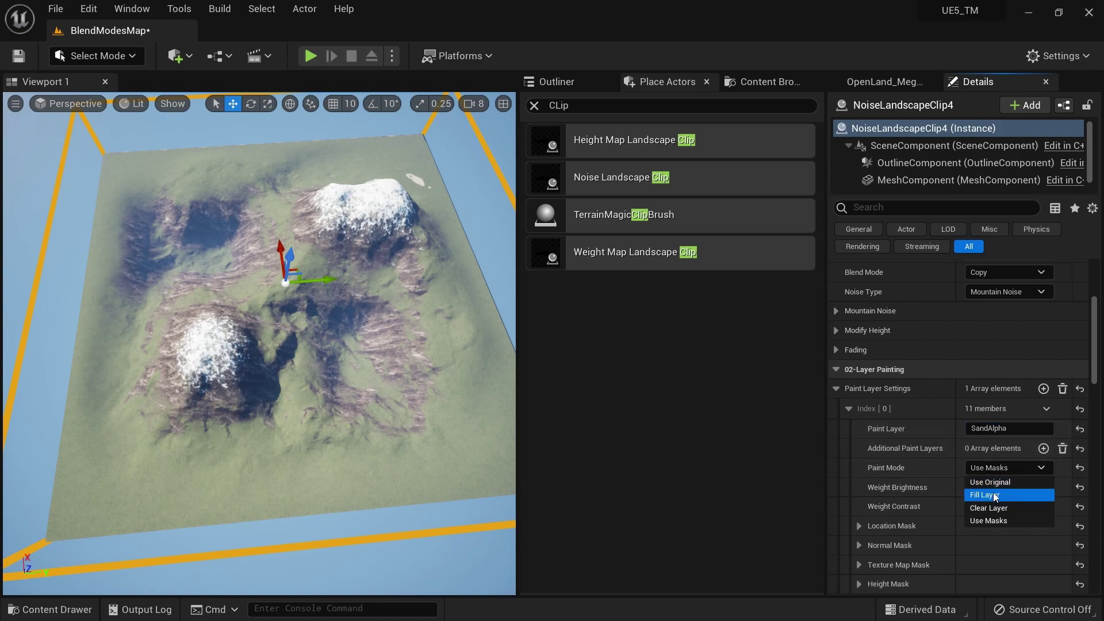
pyautogui.click(1001, 498)
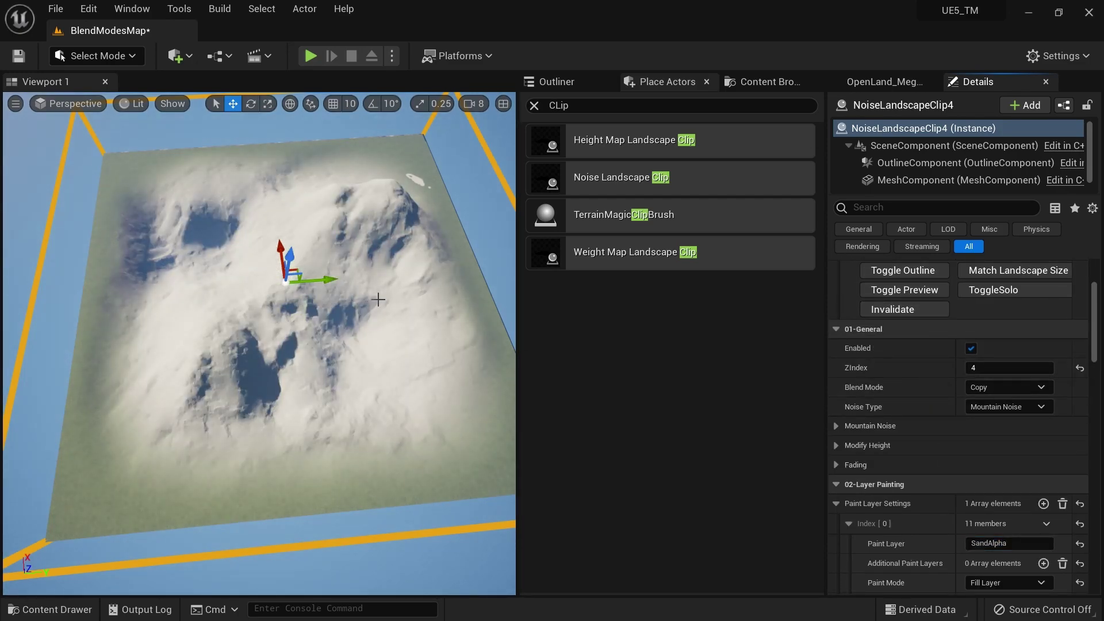
pyautogui.moveTo(438, 375); pyautogui.dragTo(433, 377, button='right')
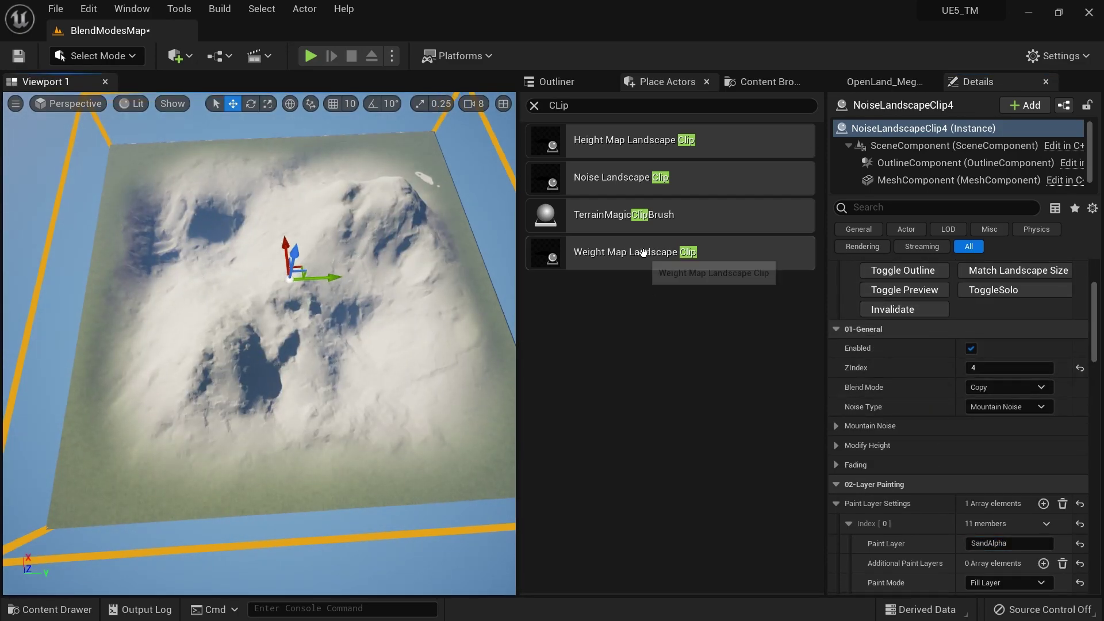
# Place a Weight Map Landscape Clip and give it a SandAlpha paint layer in Clear Layer mode
pyautogui.moveTo(608, 250); pyautogui.dragTo(382, 315)
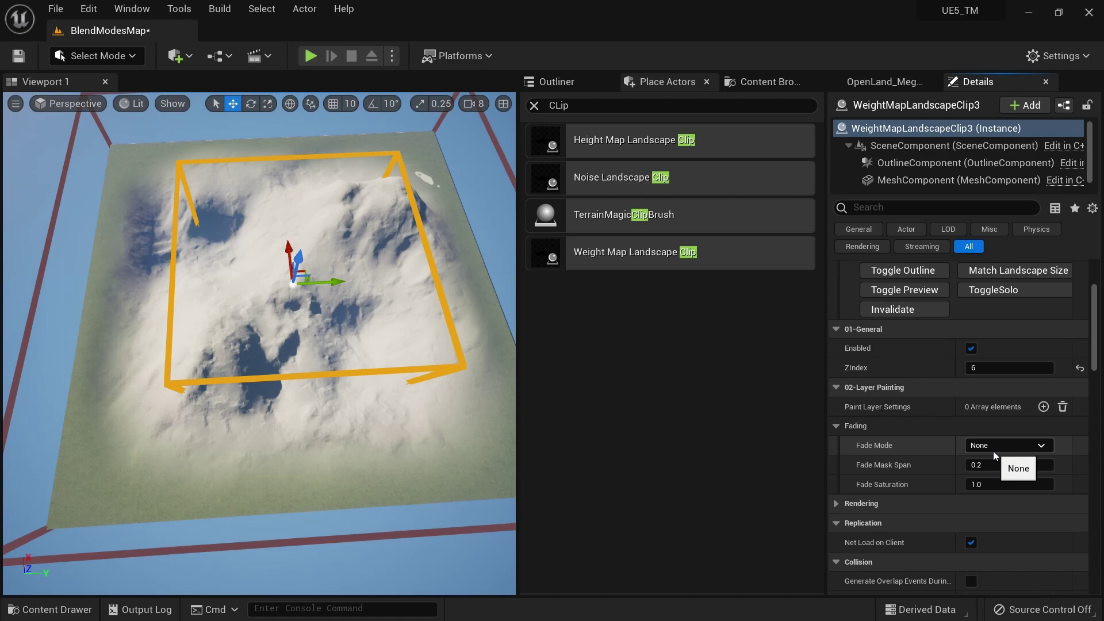
pyautogui.click(1015, 424)
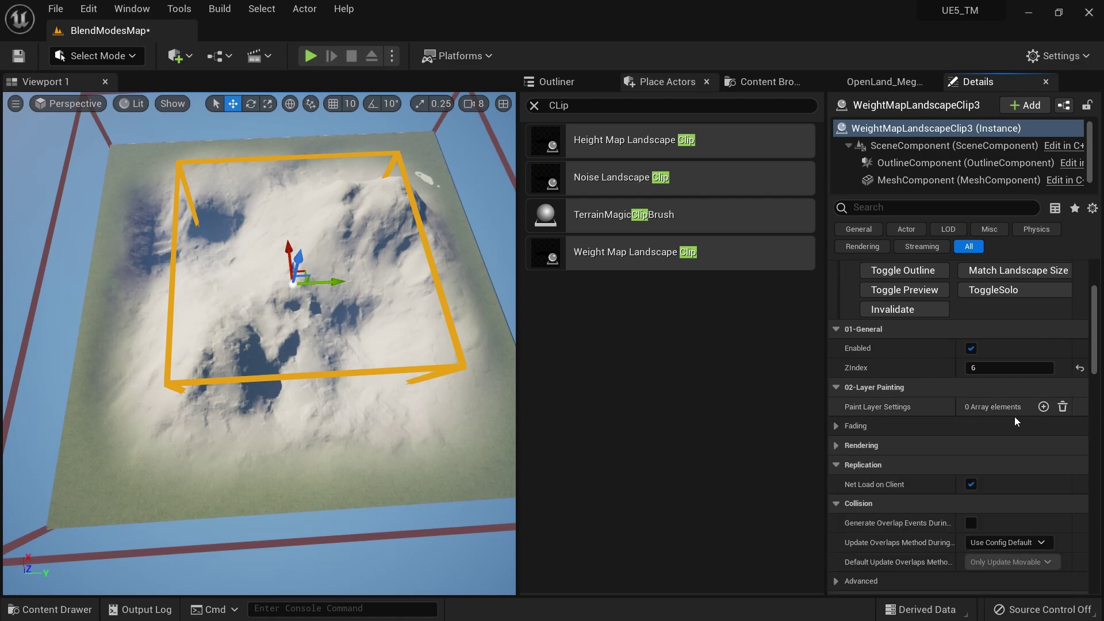
pyautogui.click(1044, 407)
pyautogui.click(997, 448)
pyautogui.write('SandA')
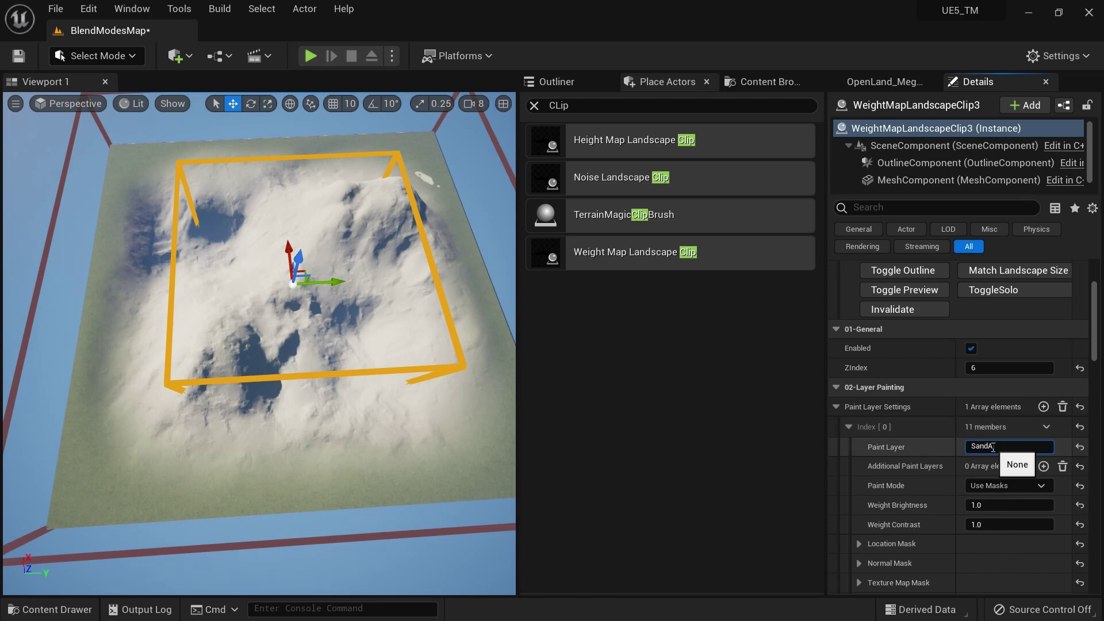
pyautogui.write('lpha')
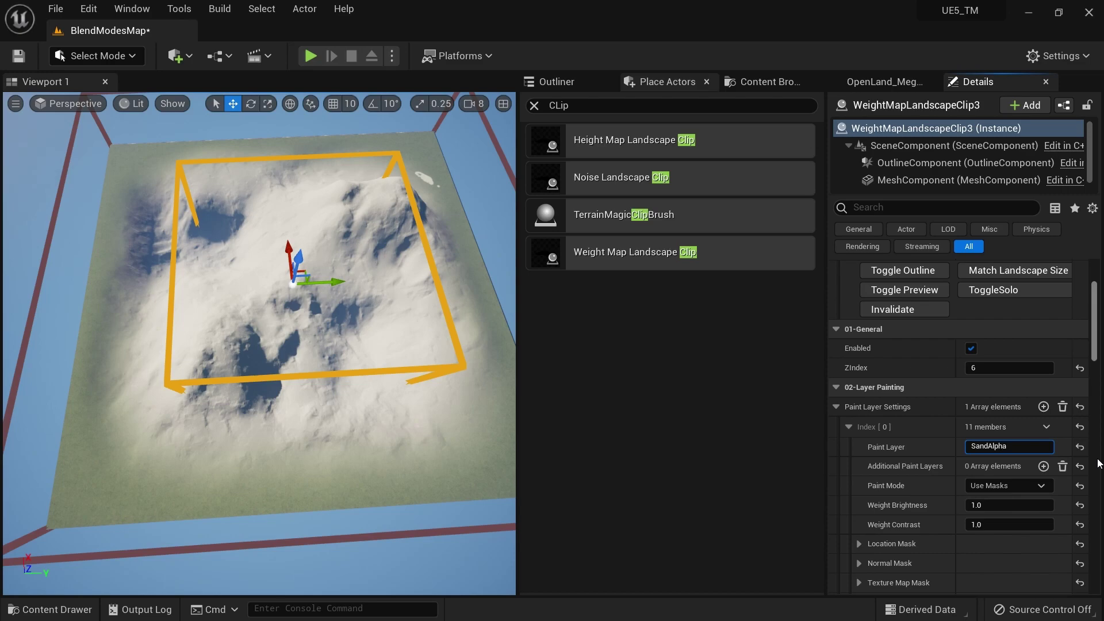
pyautogui.press('Return')
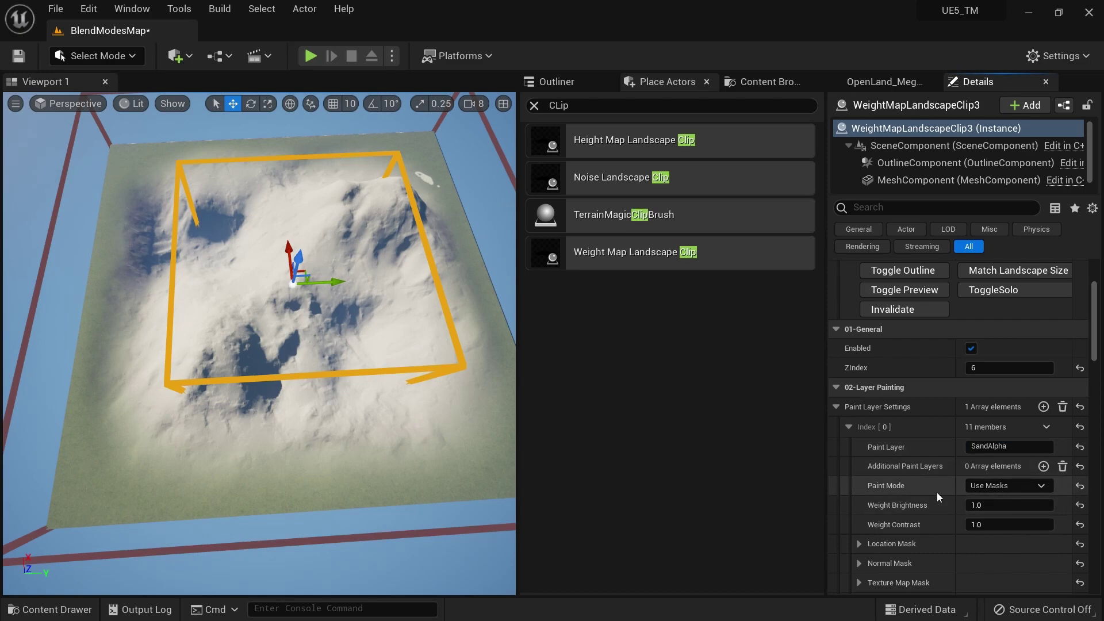
pyautogui.click(1002, 488)
pyautogui.click(1012, 529)
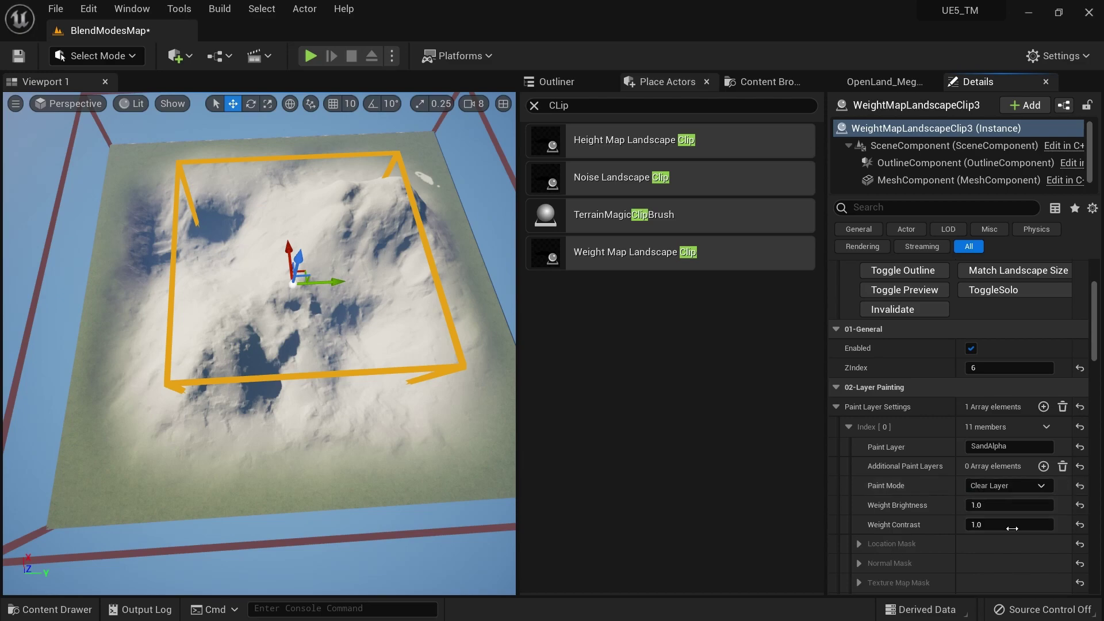
pyautogui.click(876, 311)
# Move the weight map clip across the terrain and regenerate to reveal grass, rock and snow
pyautogui.moveTo(393, 267); pyautogui.dragTo(369, 283, button='right')
pyautogui.press('a')
pyautogui.press('d')
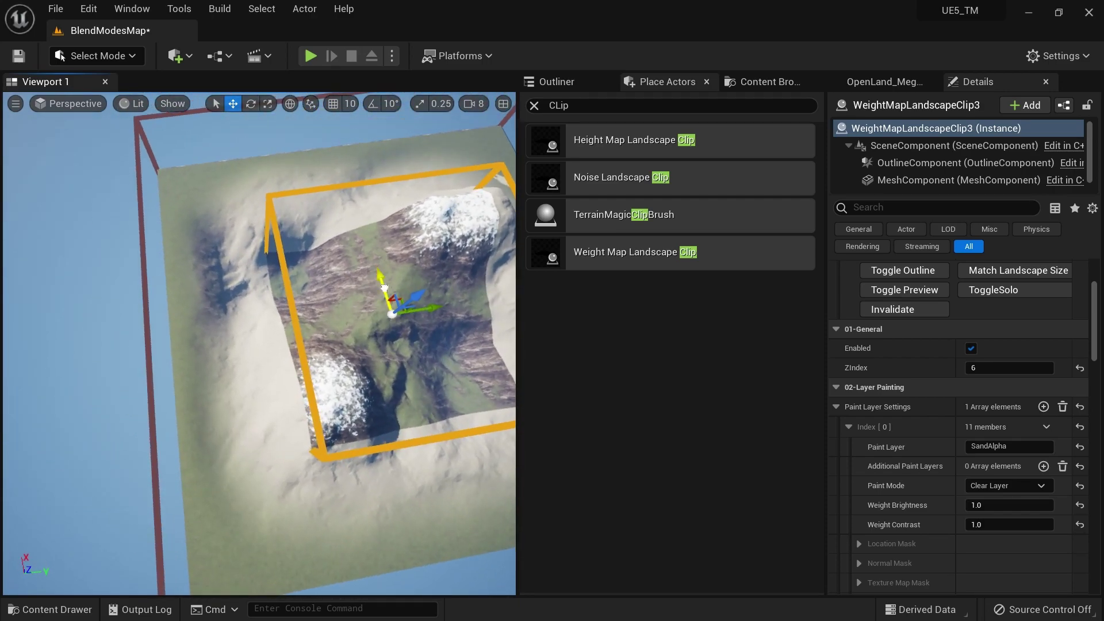
pyautogui.moveTo(385, 288)
pyautogui.mouseDown()
pyautogui.moveTo(370, 245)
pyautogui.moveTo(368, 276)
pyautogui.mouseUp()
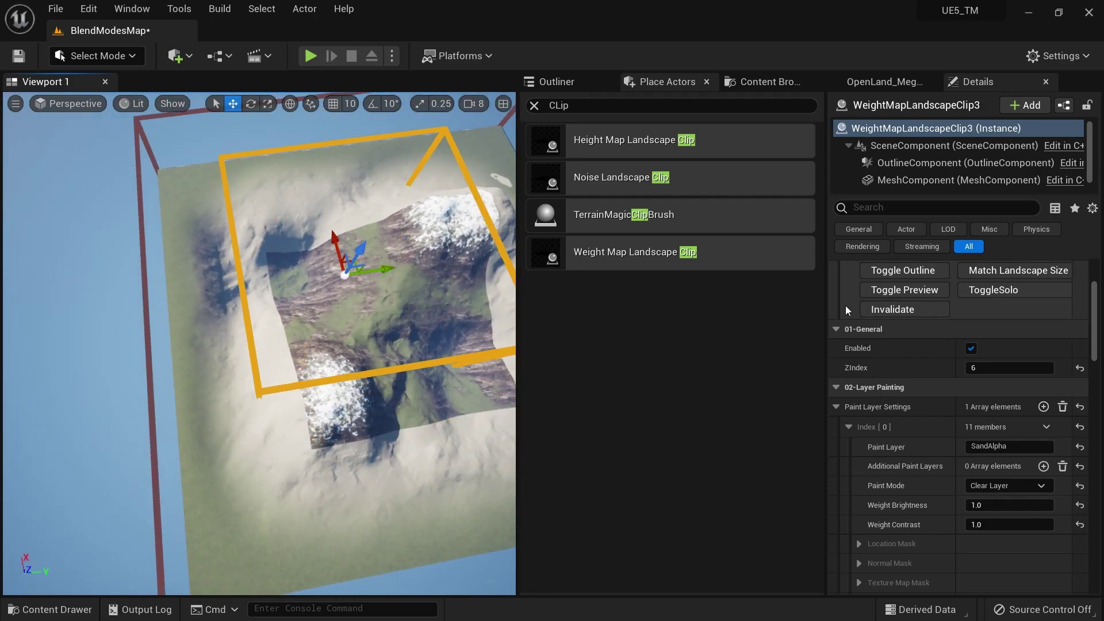
pyautogui.click(878, 312)
pyautogui.moveTo(345, 288); pyautogui.dragTo(379, 270, button='right')
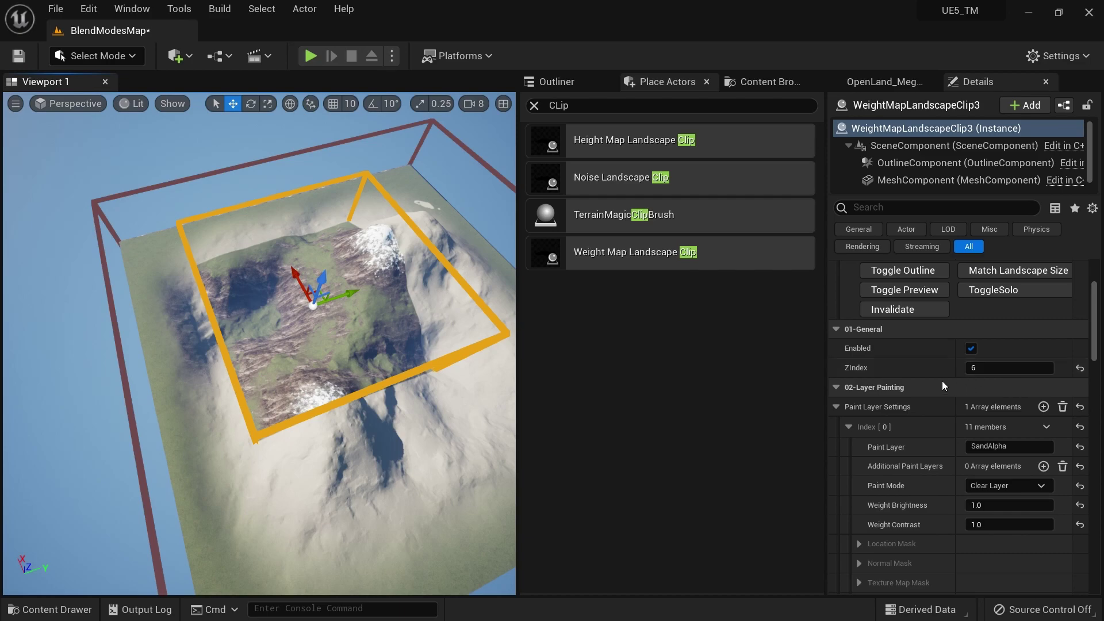
# Select WeightMapLandscapeClip3 in the Outliner, test ZIndex 3, then restore ZIndex 6
pyautogui.click(559, 82)
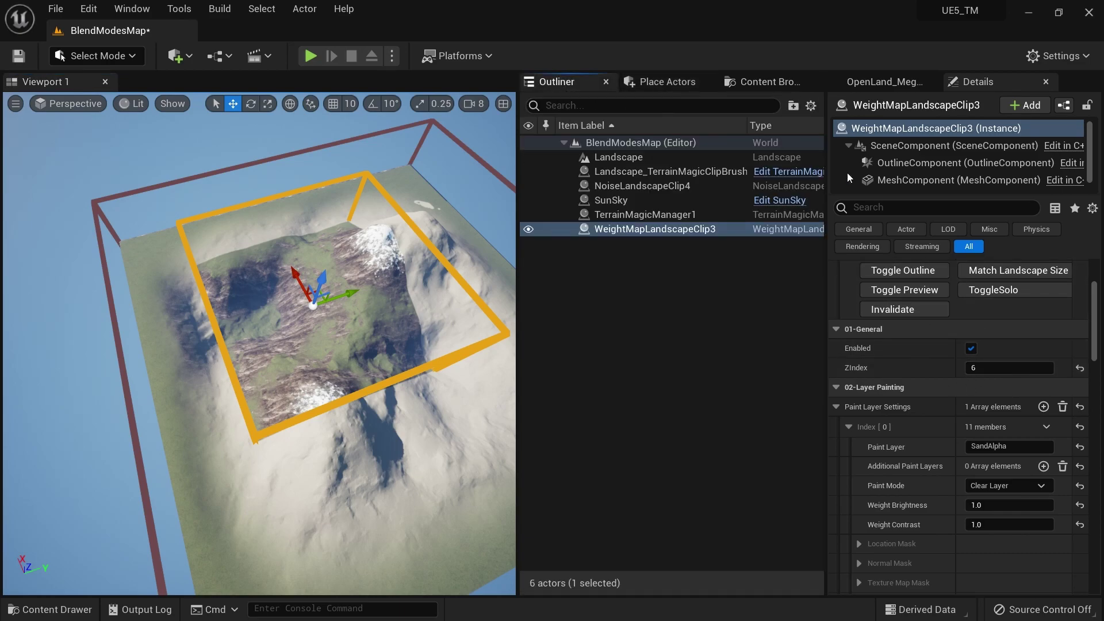
pyautogui.click(642, 187)
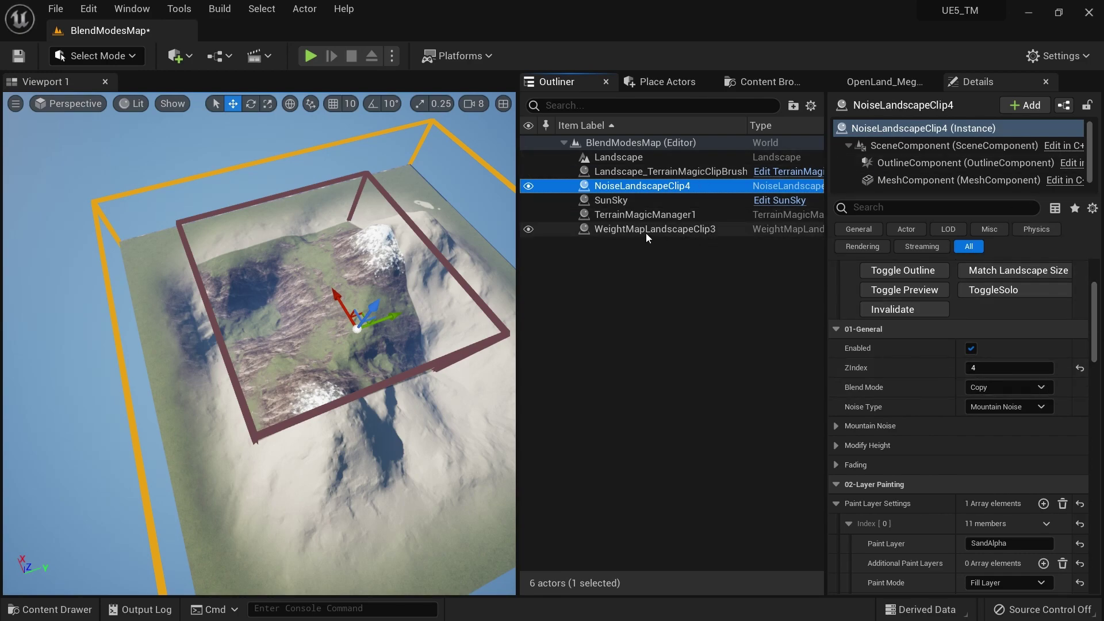
pyautogui.click(708, 230)
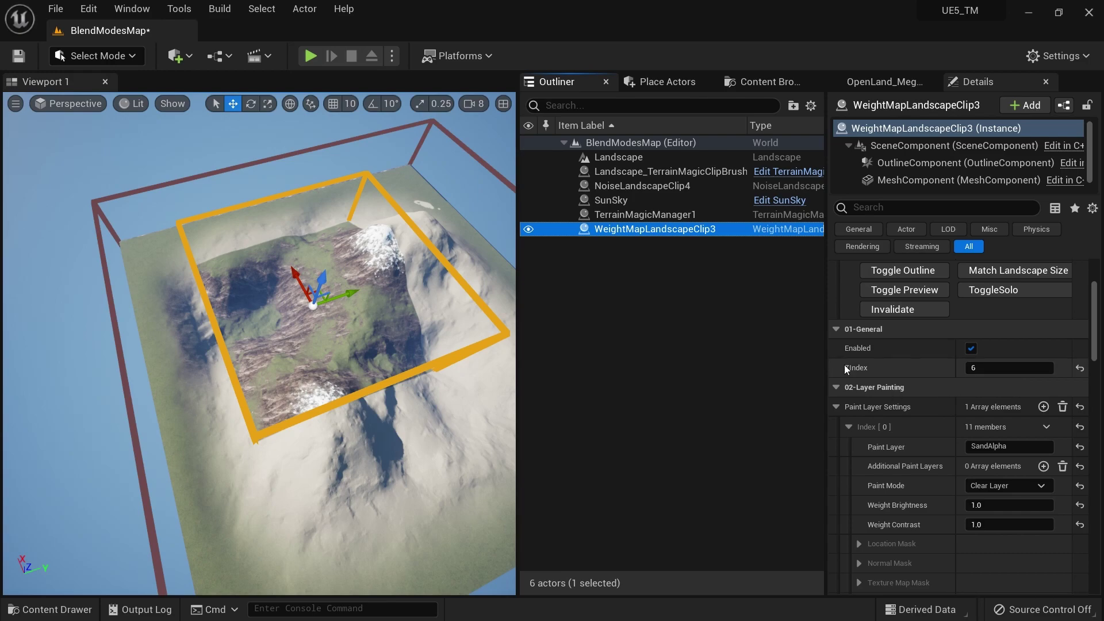
pyautogui.click(989, 368)
pyautogui.write('3')
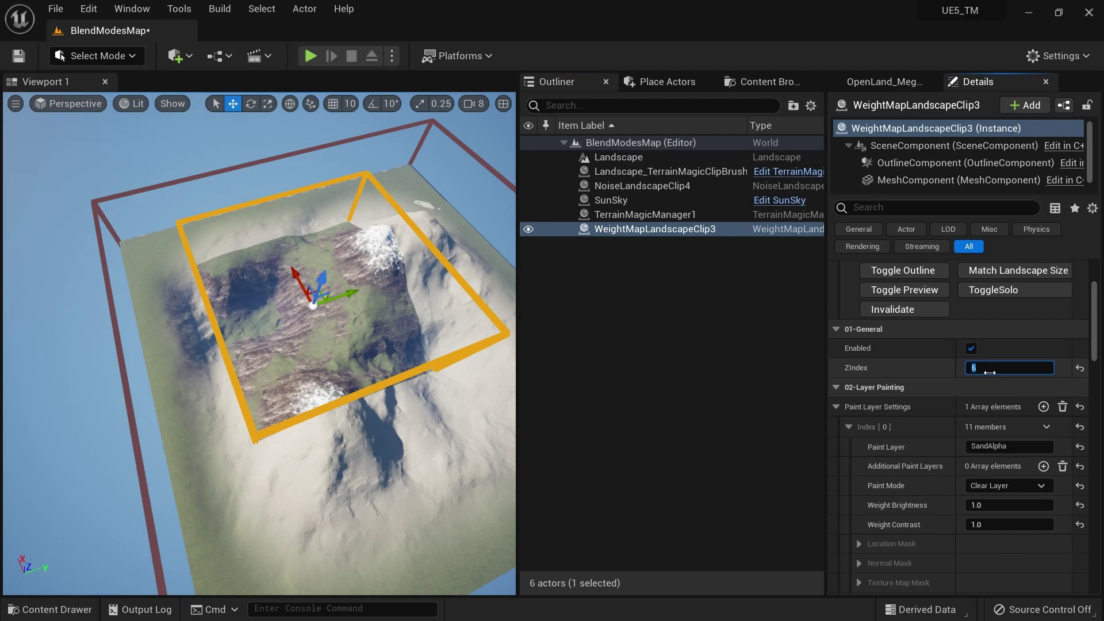
pyautogui.click(912, 312)
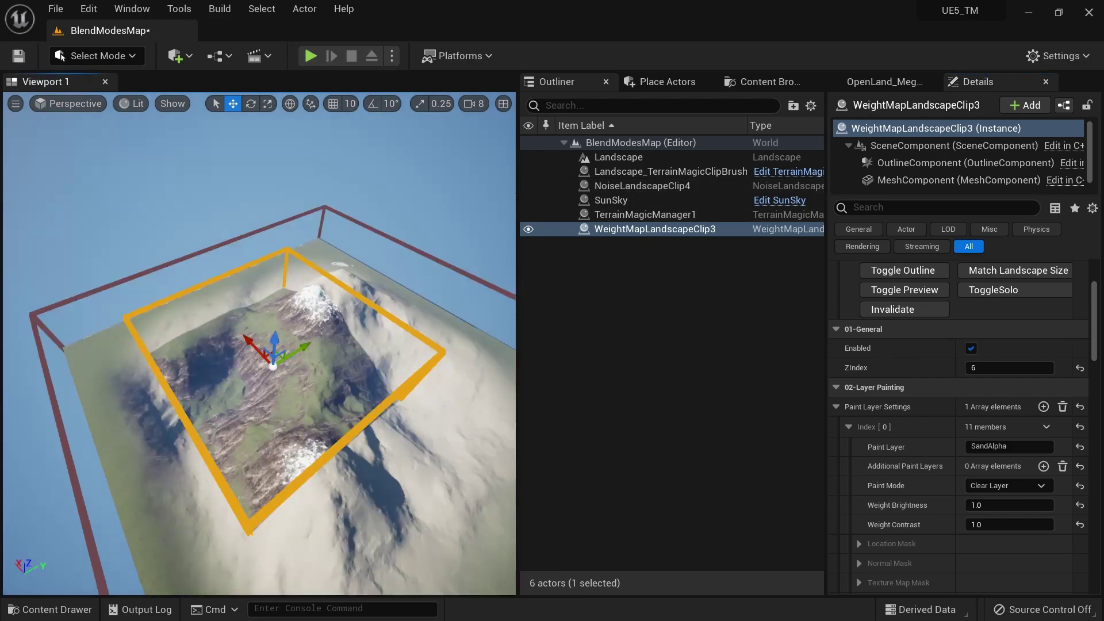
pyautogui.moveTo(332, 345); pyautogui.dragTo(293, 345, button='right')
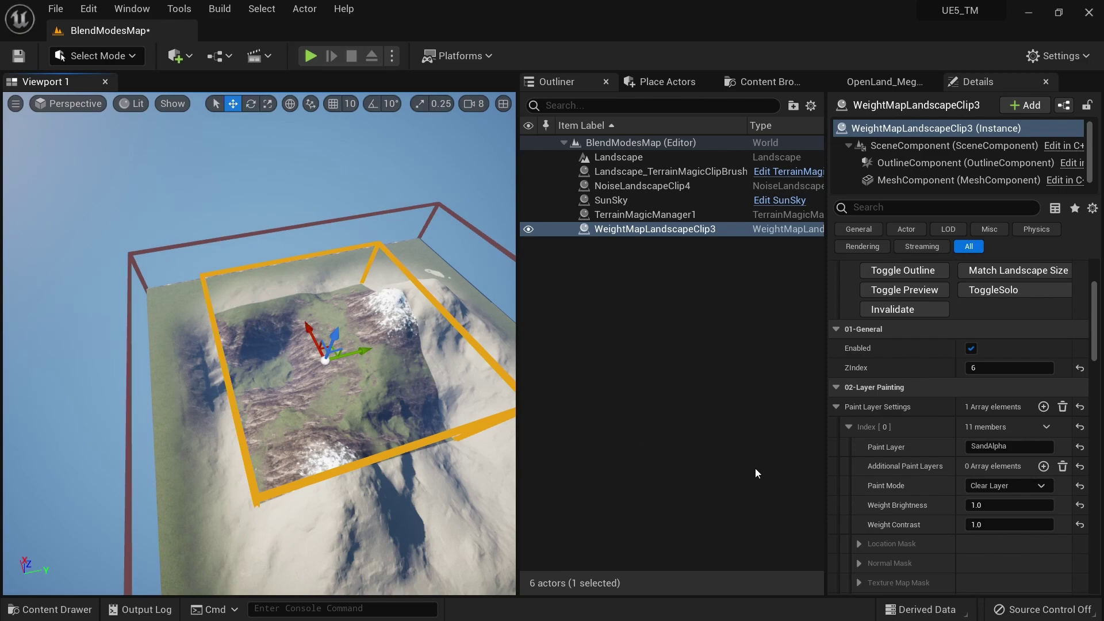
# Give the weight map clip Box fading with Fade Mask Span 0.488, then shift it down-right
pyautogui.click(850, 427)
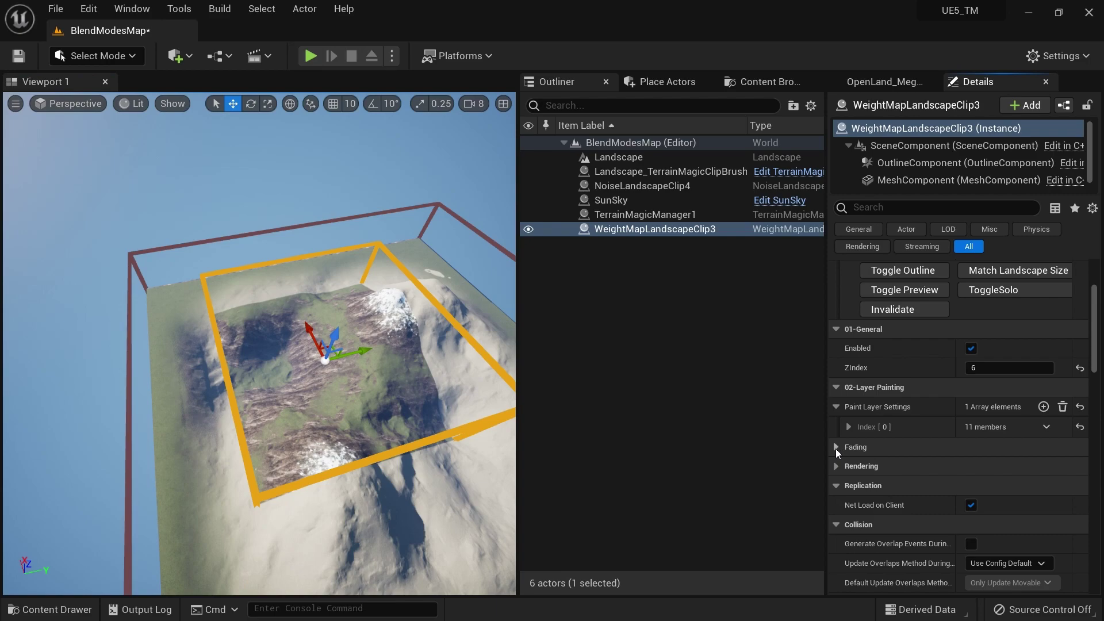
pyautogui.click(837, 447)
pyautogui.click(983, 468)
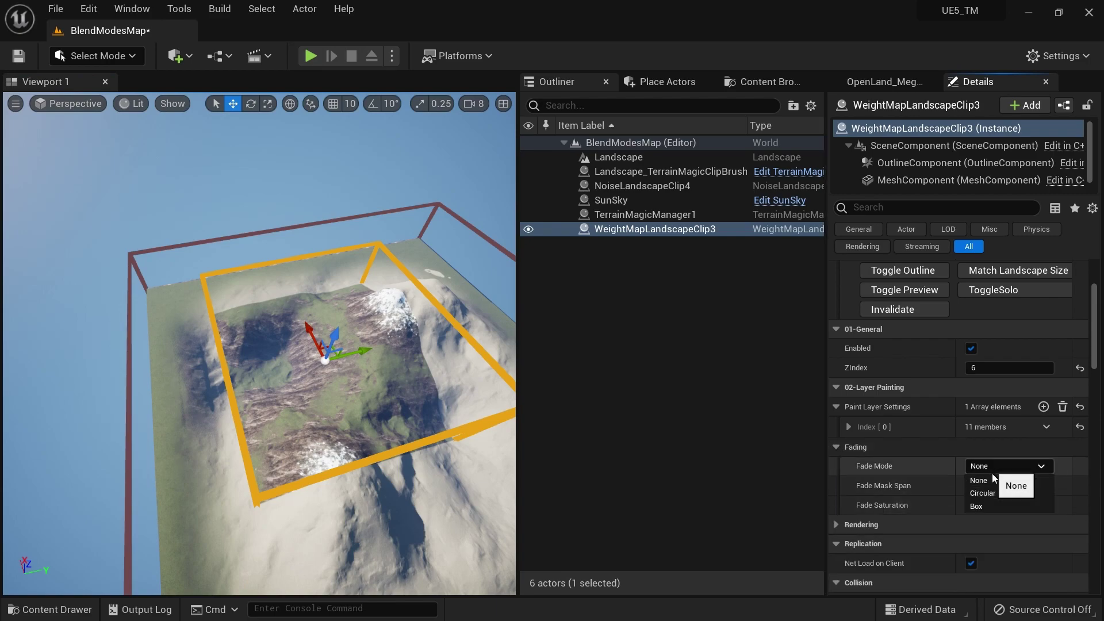
pyautogui.click(997, 506)
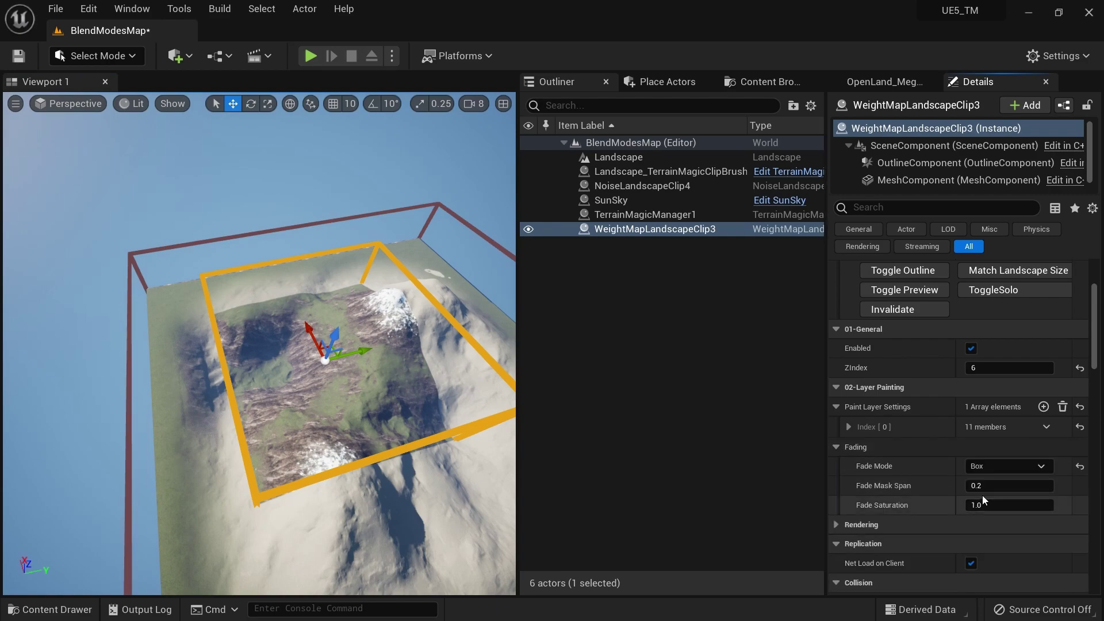
pyautogui.click(909, 311)
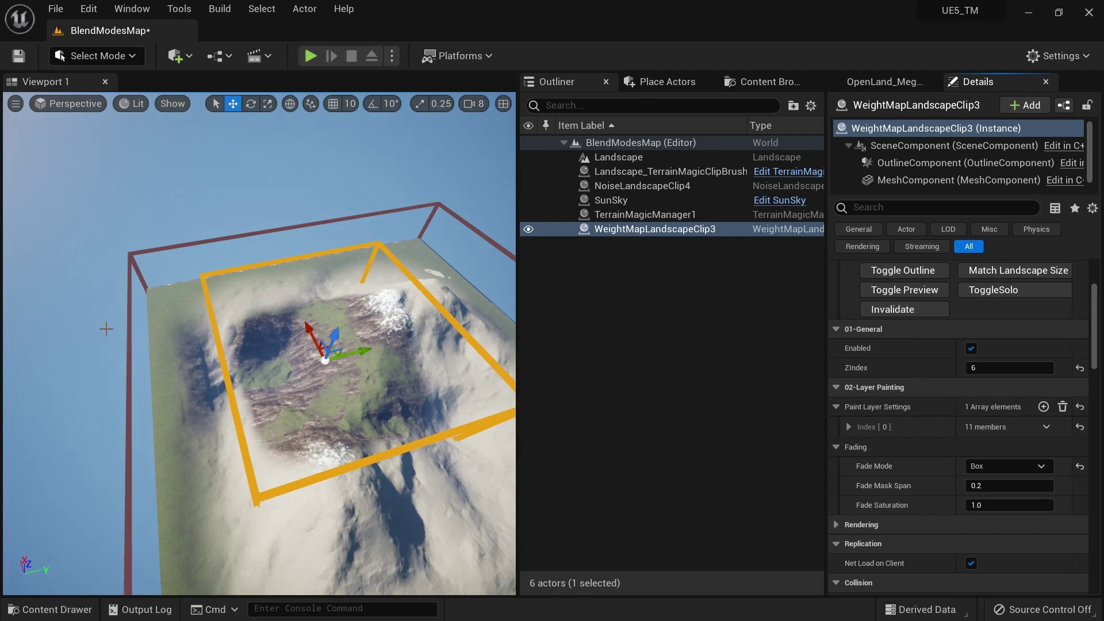
pyautogui.moveTo(1004, 486); pyautogui.dragTo(1035, 486)
pyautogui.click(884, 313)
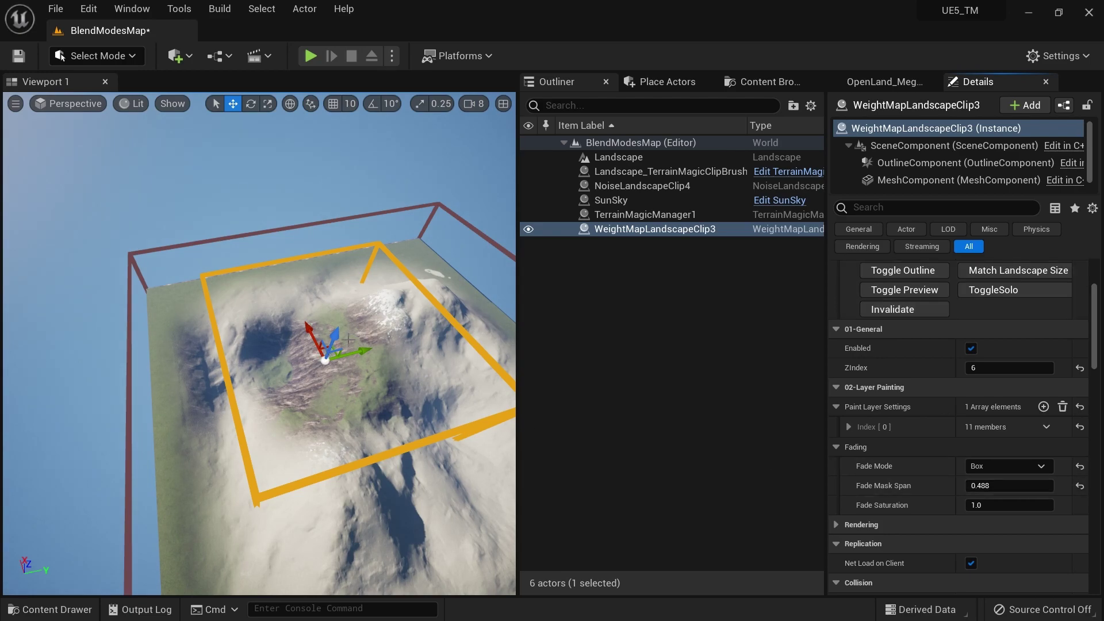
pyautogui.moveTo(358, 346); pyautogui.dragTo(381, 392)
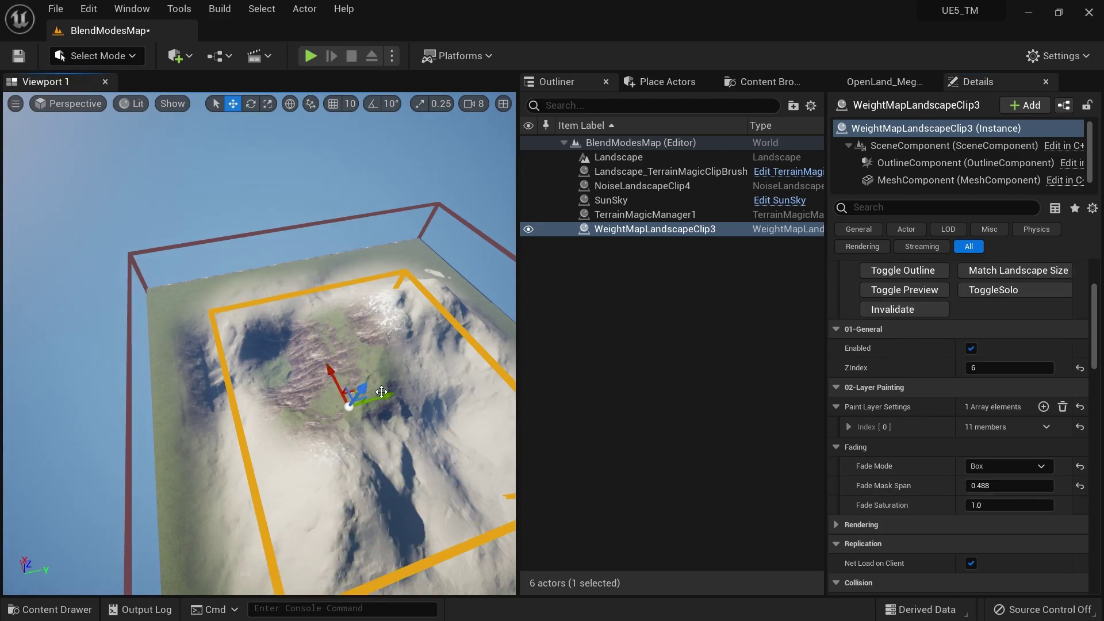
pyautogui.click(892, 309)
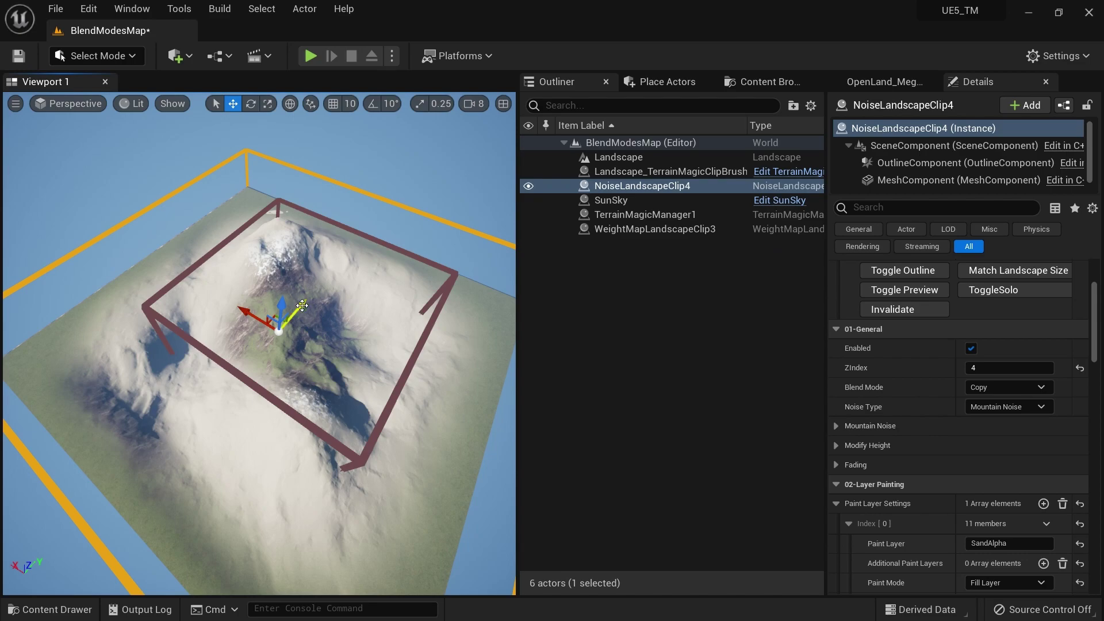
# Move NoiseLandscapeClip4 down-left, rebuild the terrain, and select WeightMapLandscapeClip3
pyautogui.moveTo(300, 307); pyautogui.dragTo(260, 356)
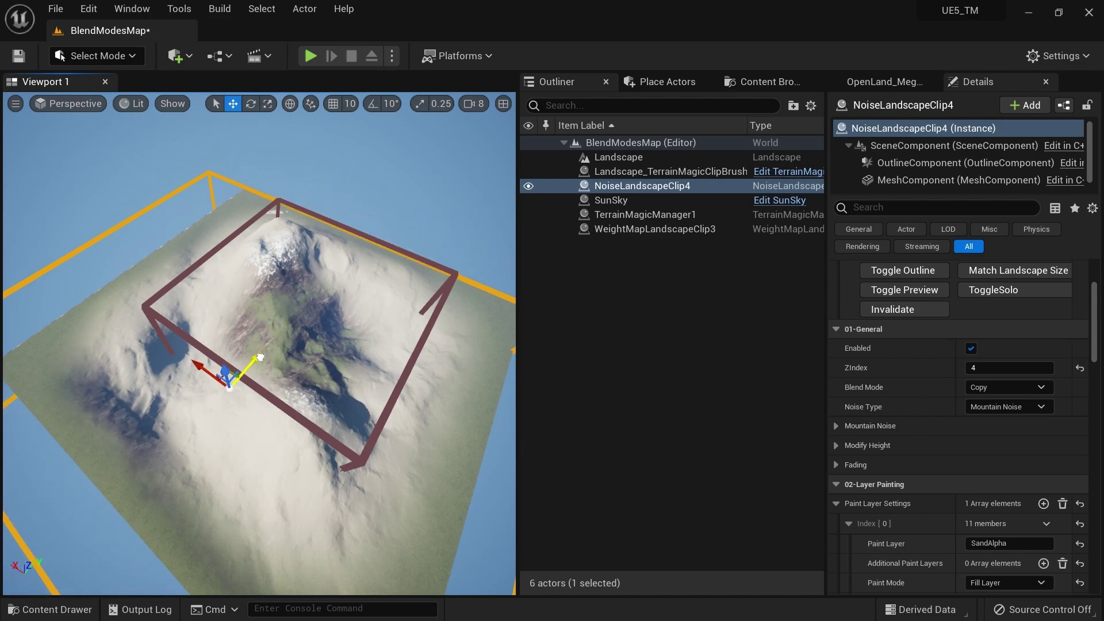
pyautogui.click(891, 311)
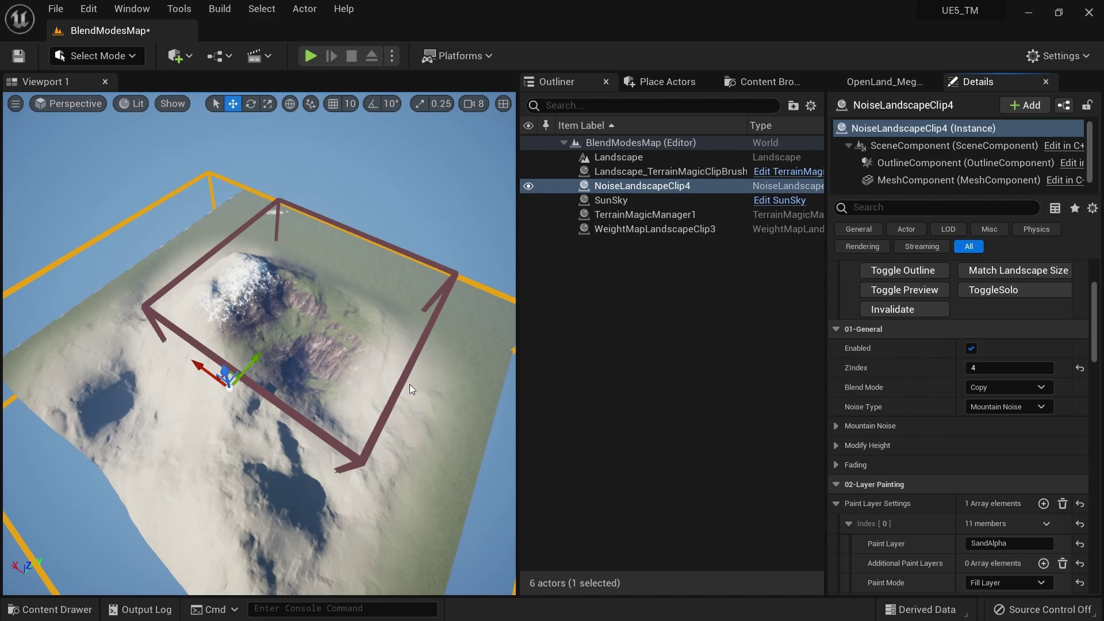
pyautogui.click(658, 230)
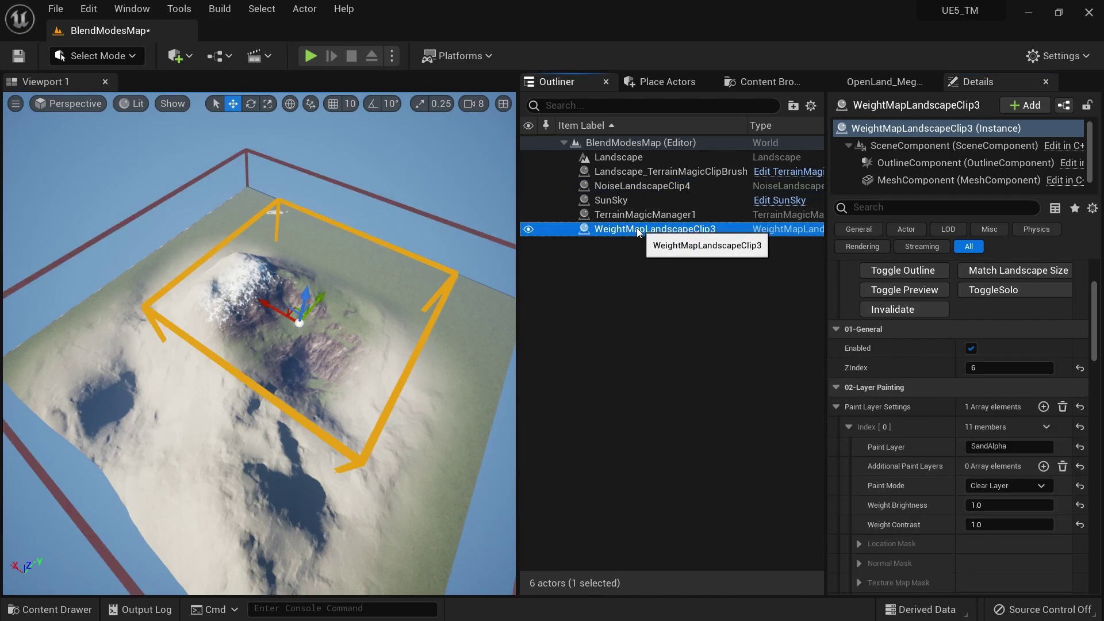
# Parent WeightMapLandscapeClip3 under NoiseLandscapeClip4, move the noise clip along Y, rebuild, and frame it
pyautogui.moveTo(636, 228); pyautogui.dragTo(646, 186)
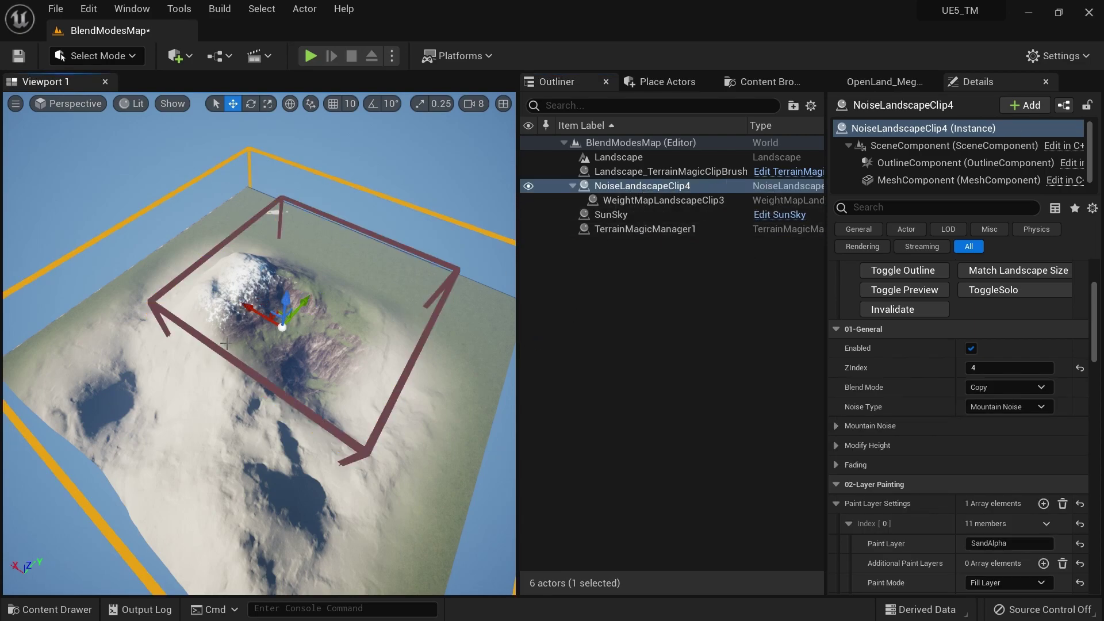
pyautogui.moveTo(300, 307); pyautogui.dragTo(227, 389)
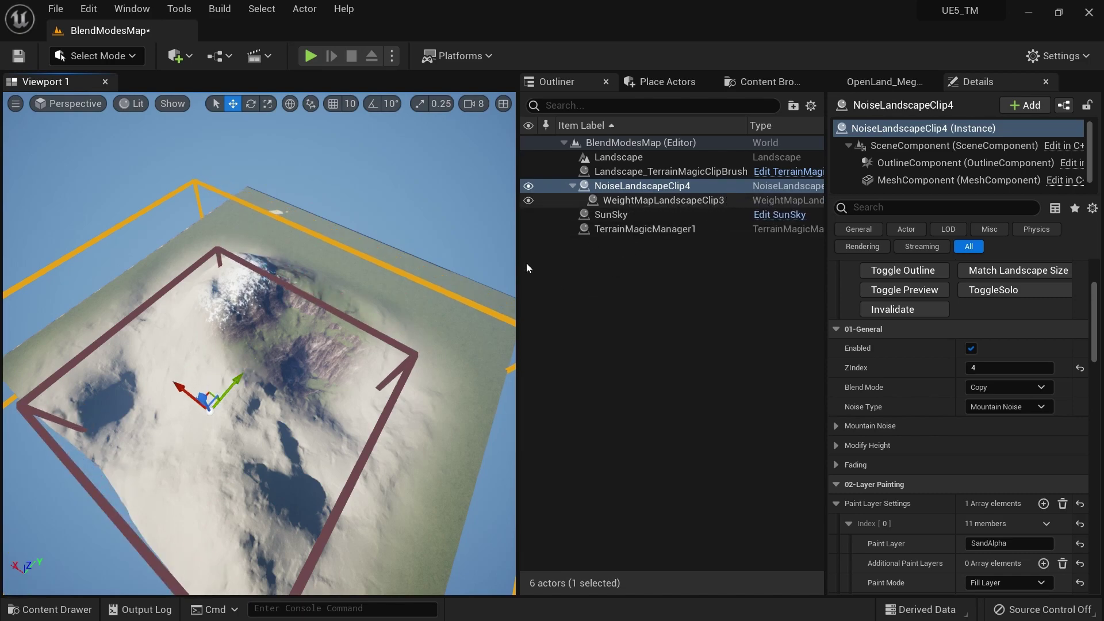
pyautogui.click(895, 309)
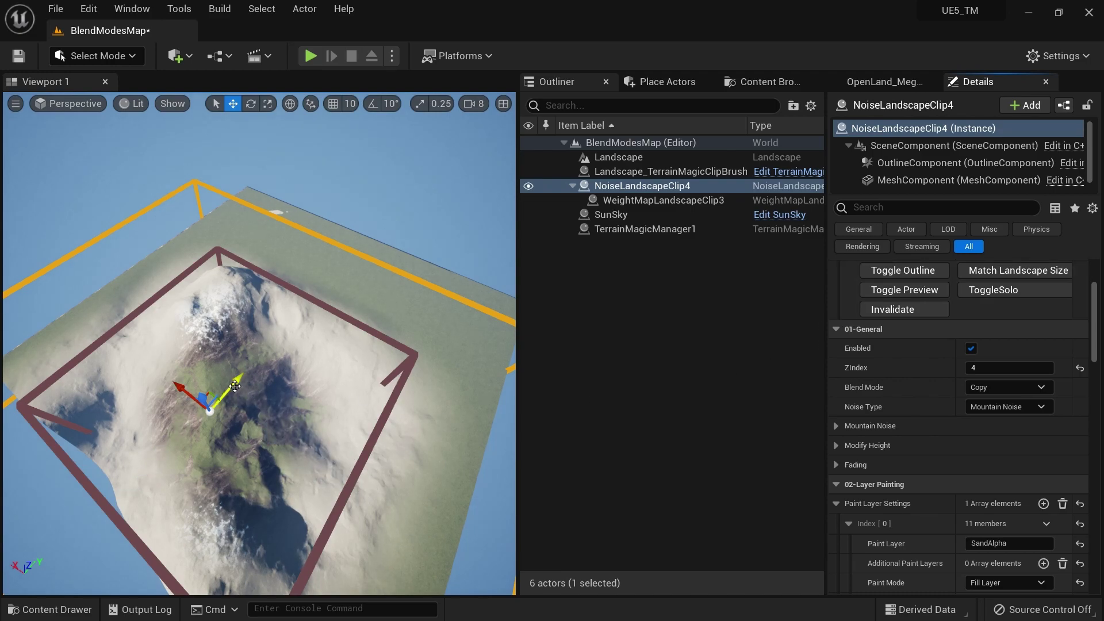
pyautogui.press('f')
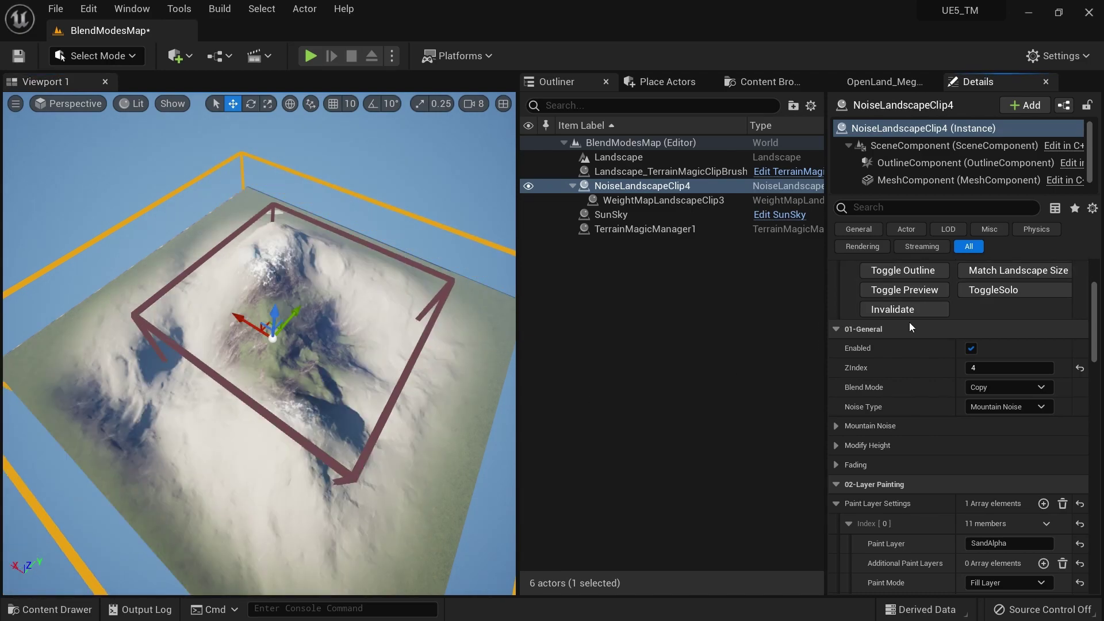